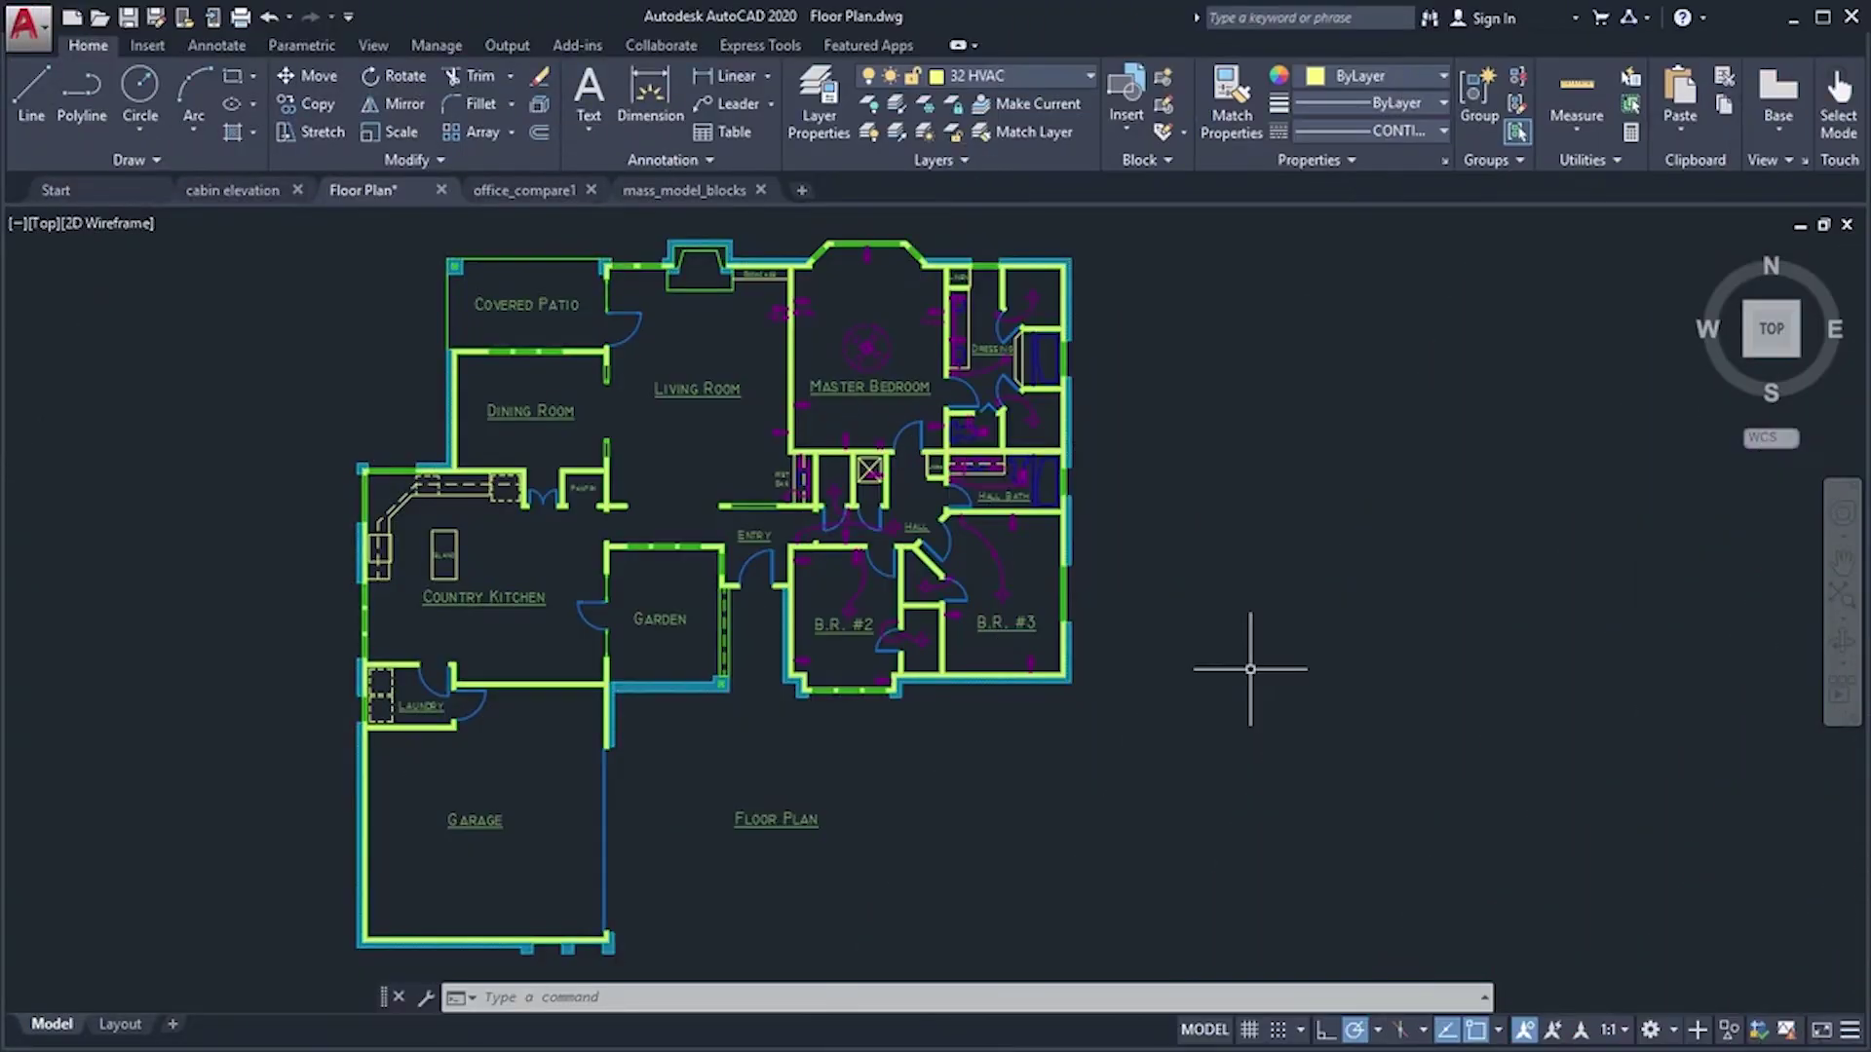
Open the Blocks palette and look through the recent blocks and the blocks from another drawing.
text(bloc)
key(Return)
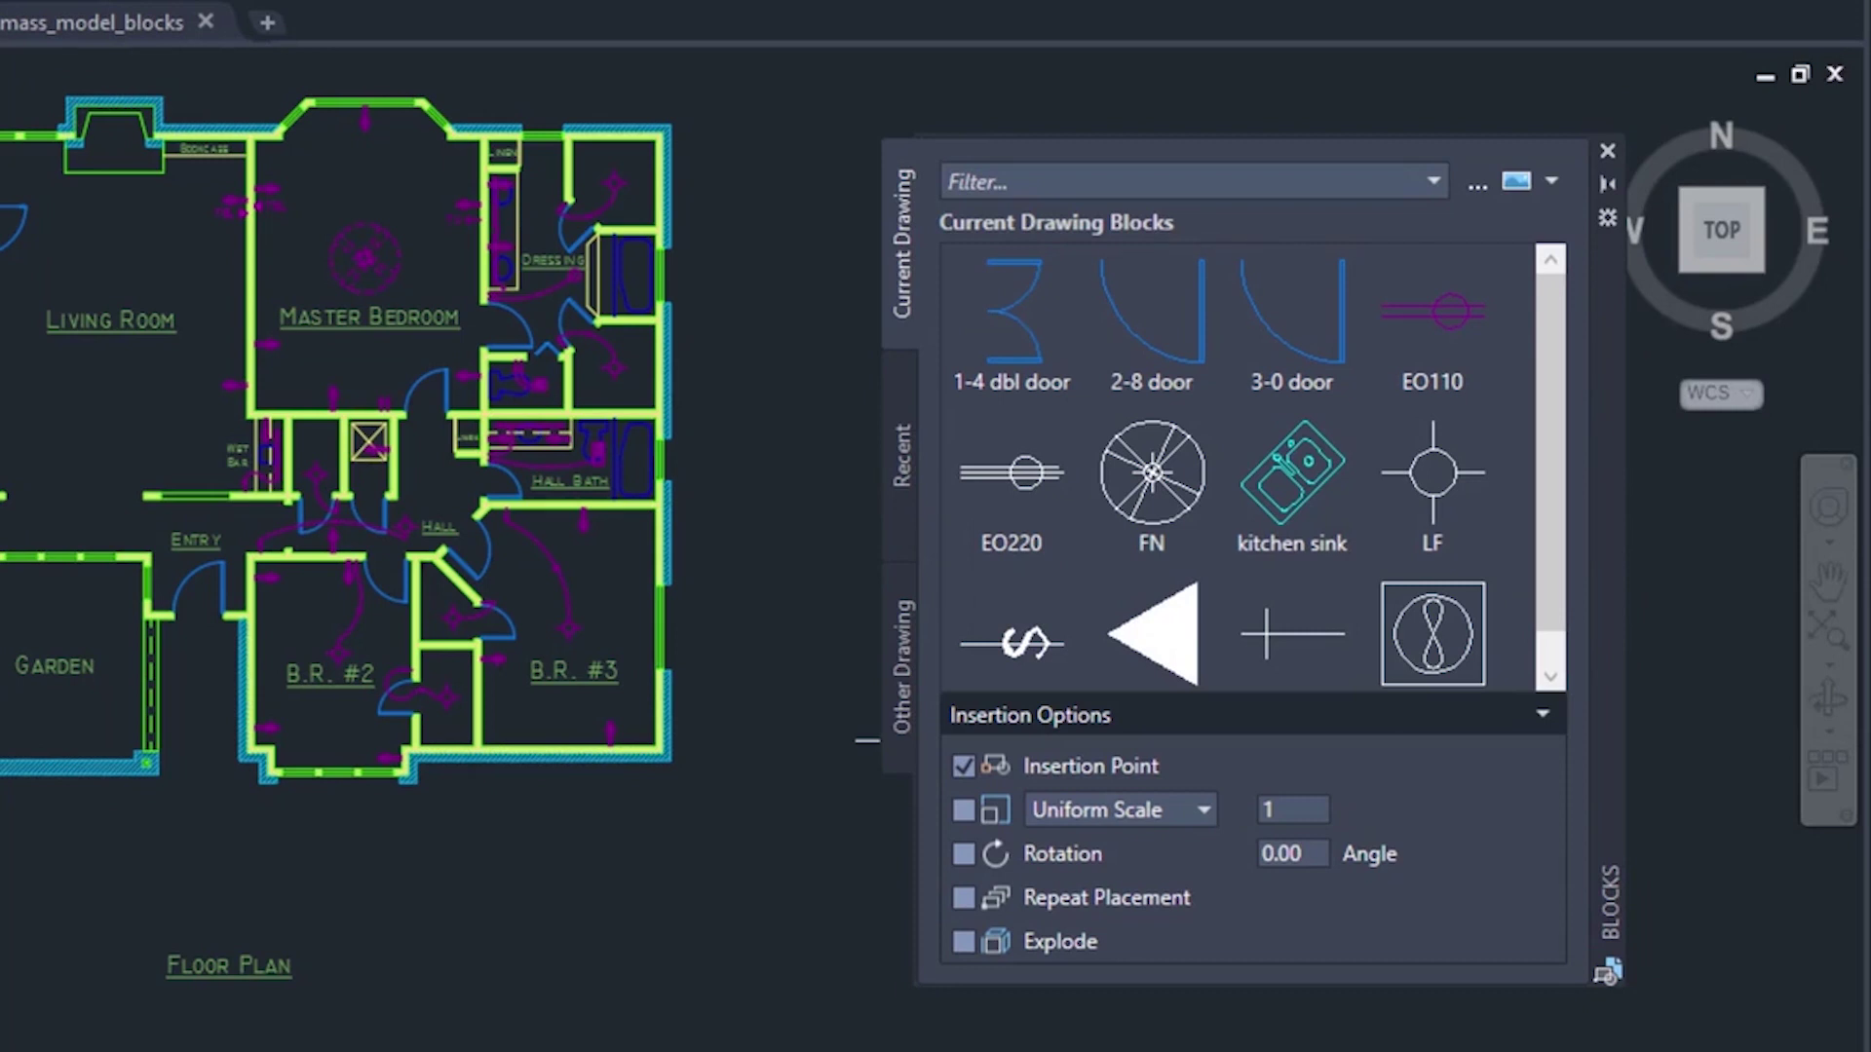
click(908, 476)
click(906, 620)
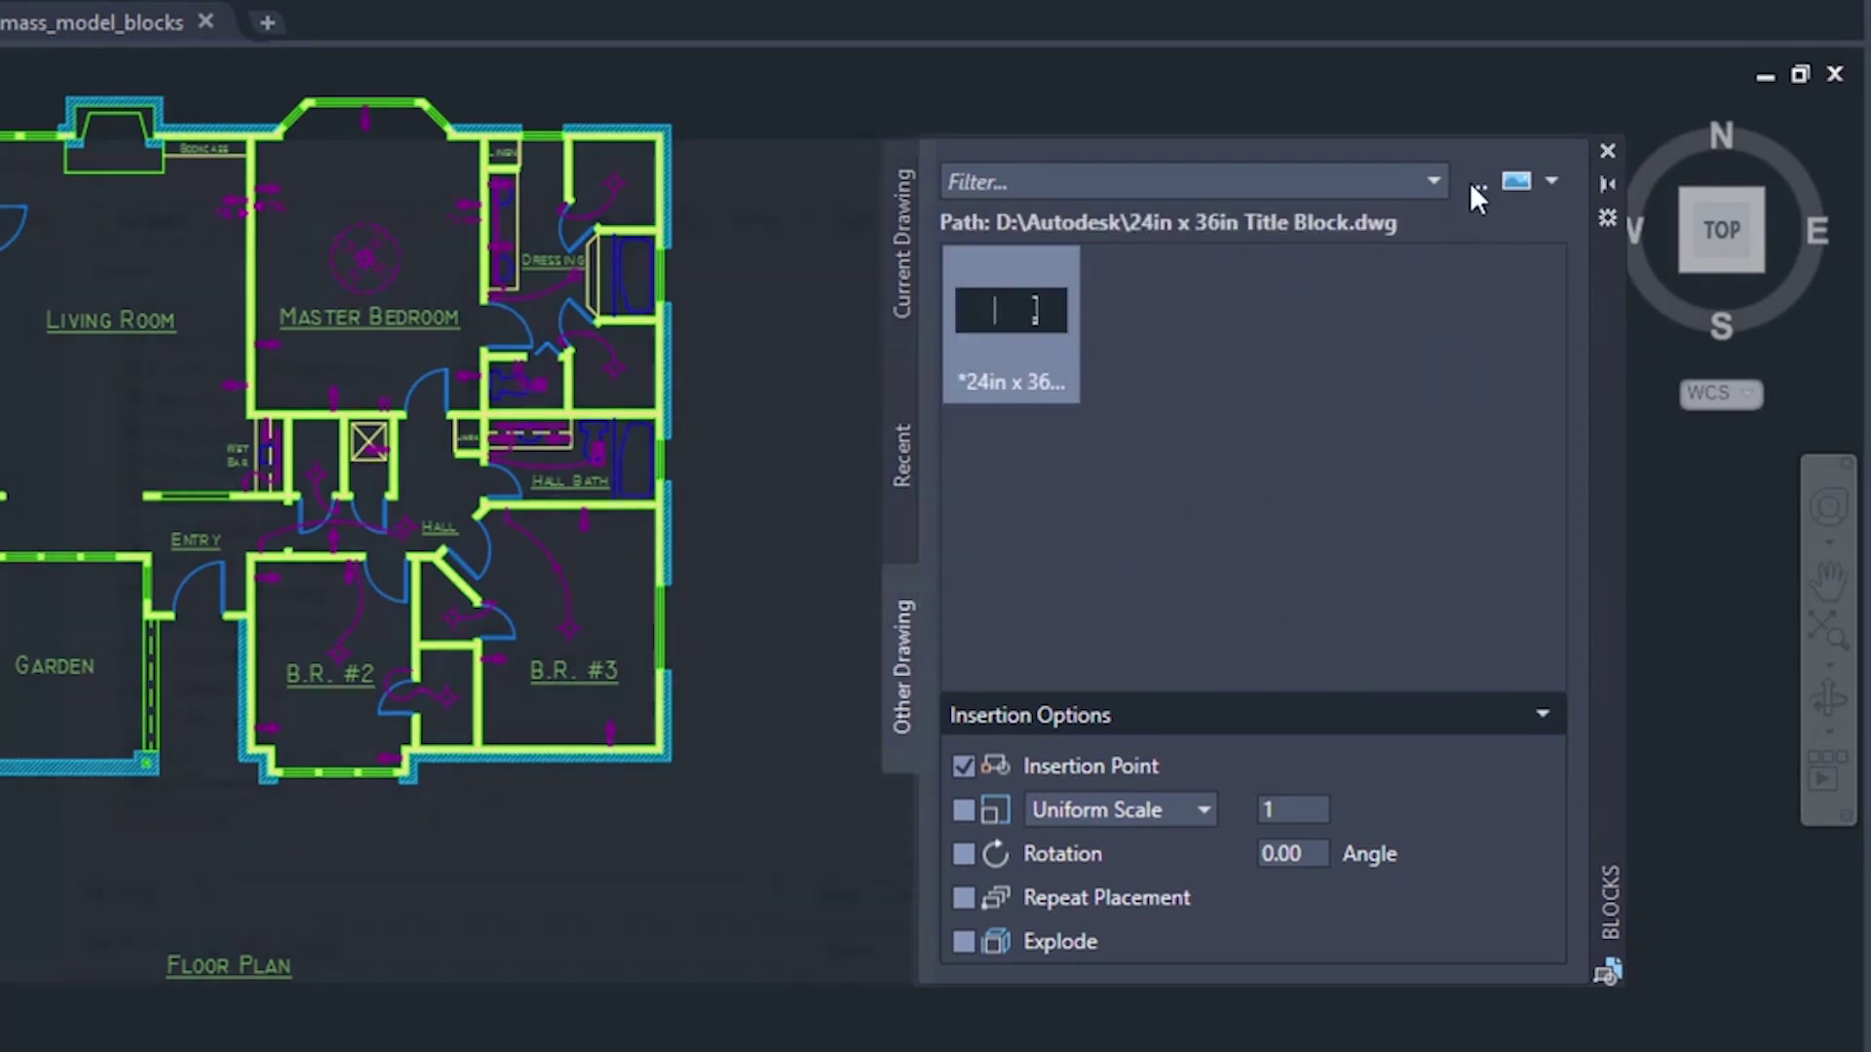
Load the blocks of cabin main floor.dwg into the Blocks palette and browse the thumbnail display options.
click(1477, 183)
click(389, 629)
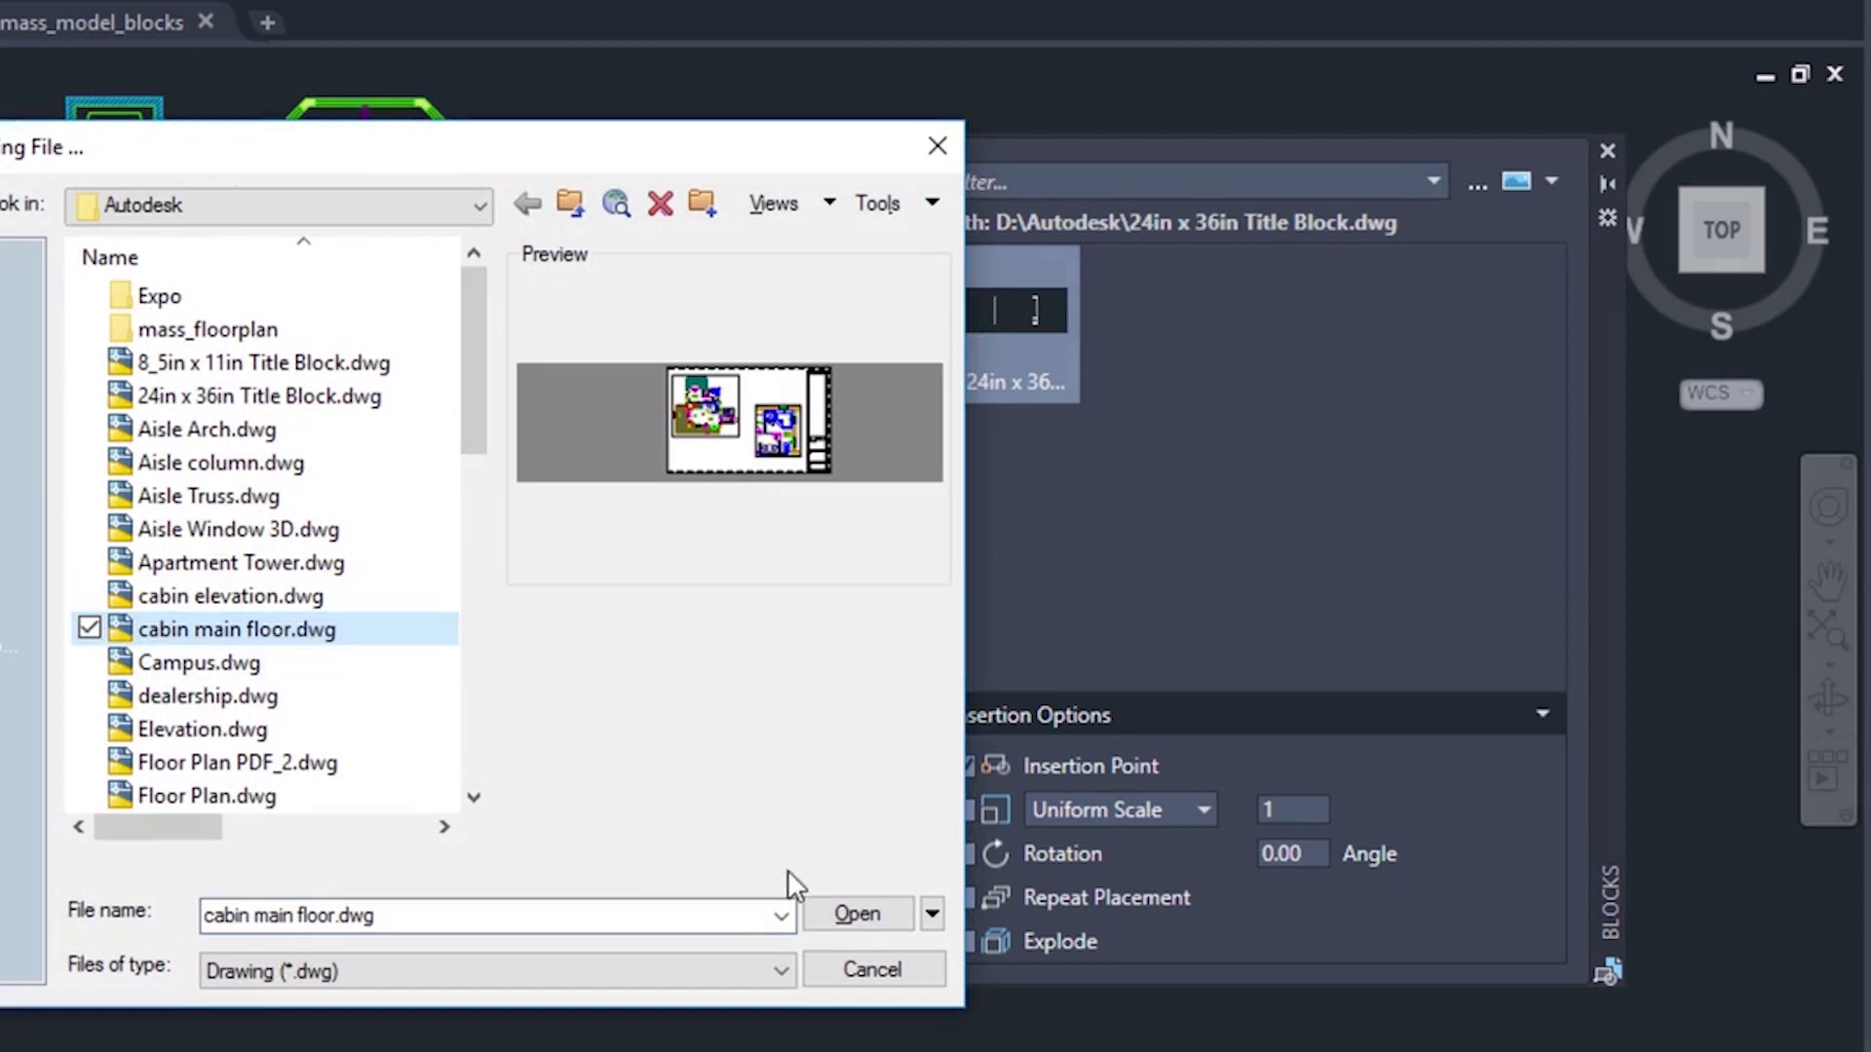
click(848, 914)
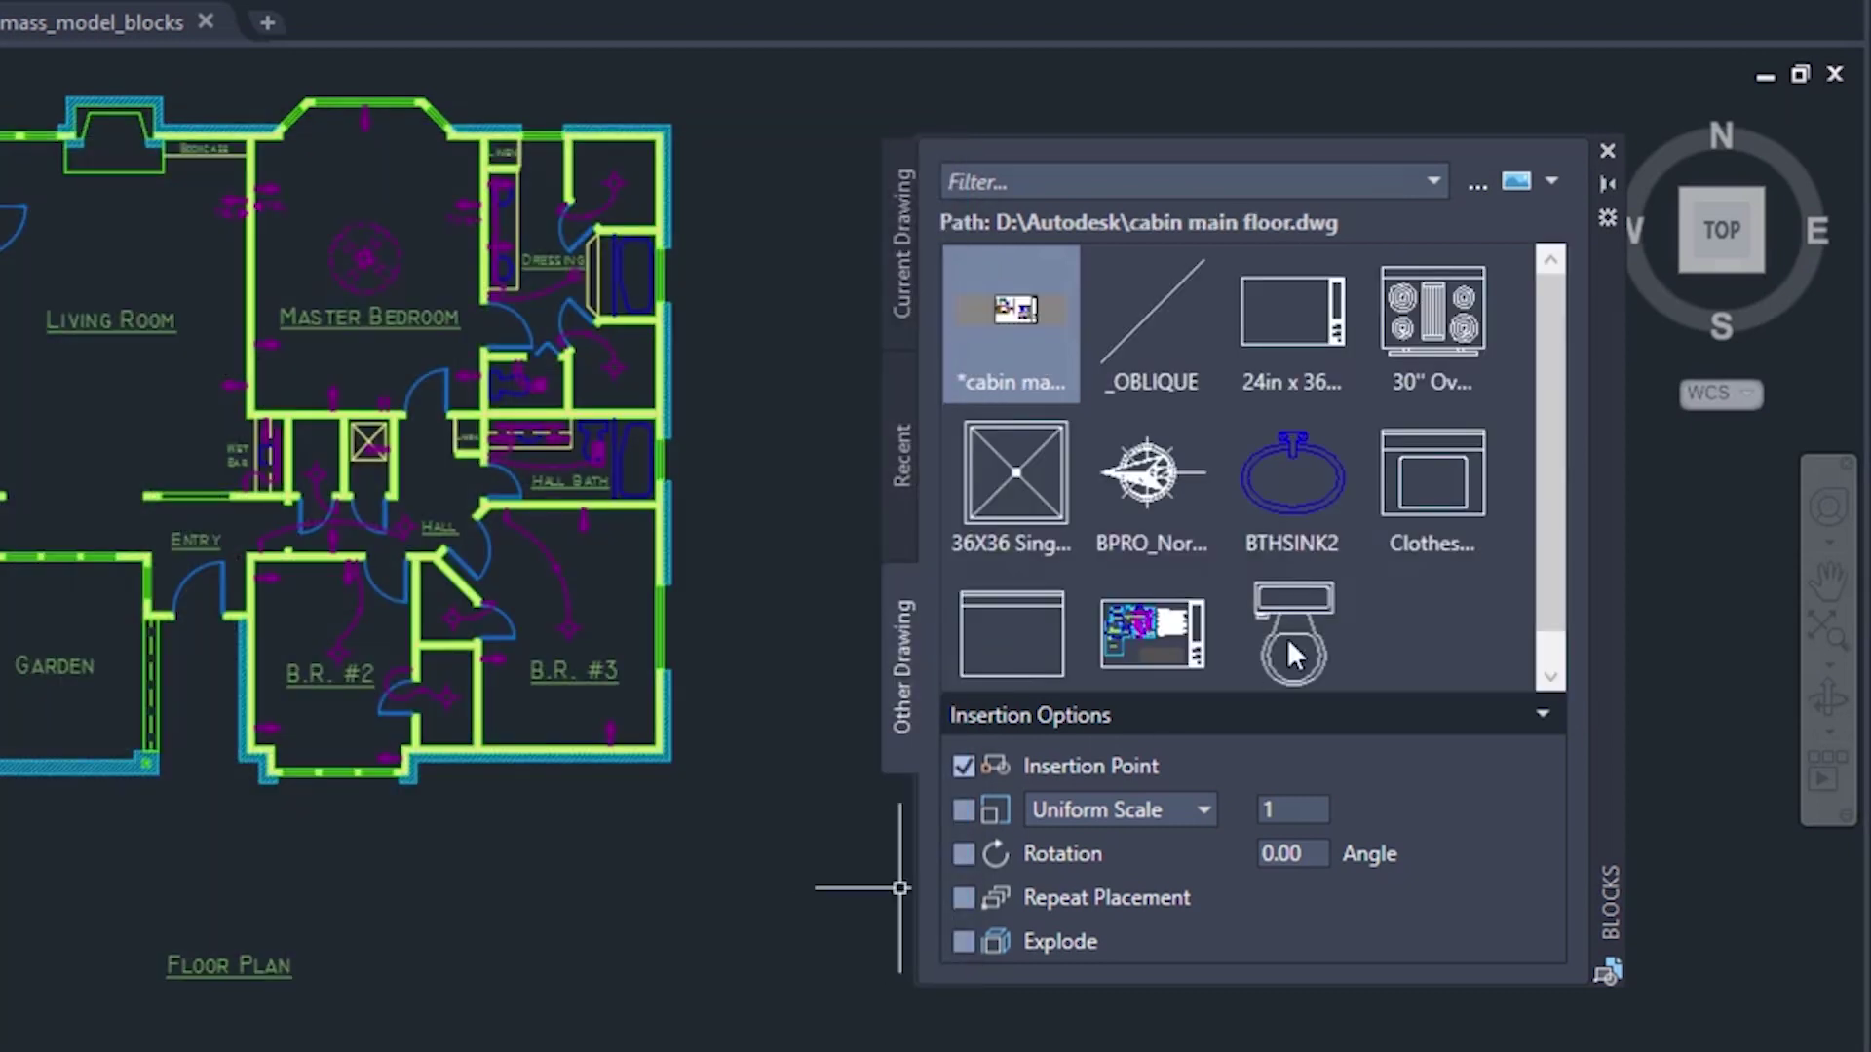
click(1549, 179)
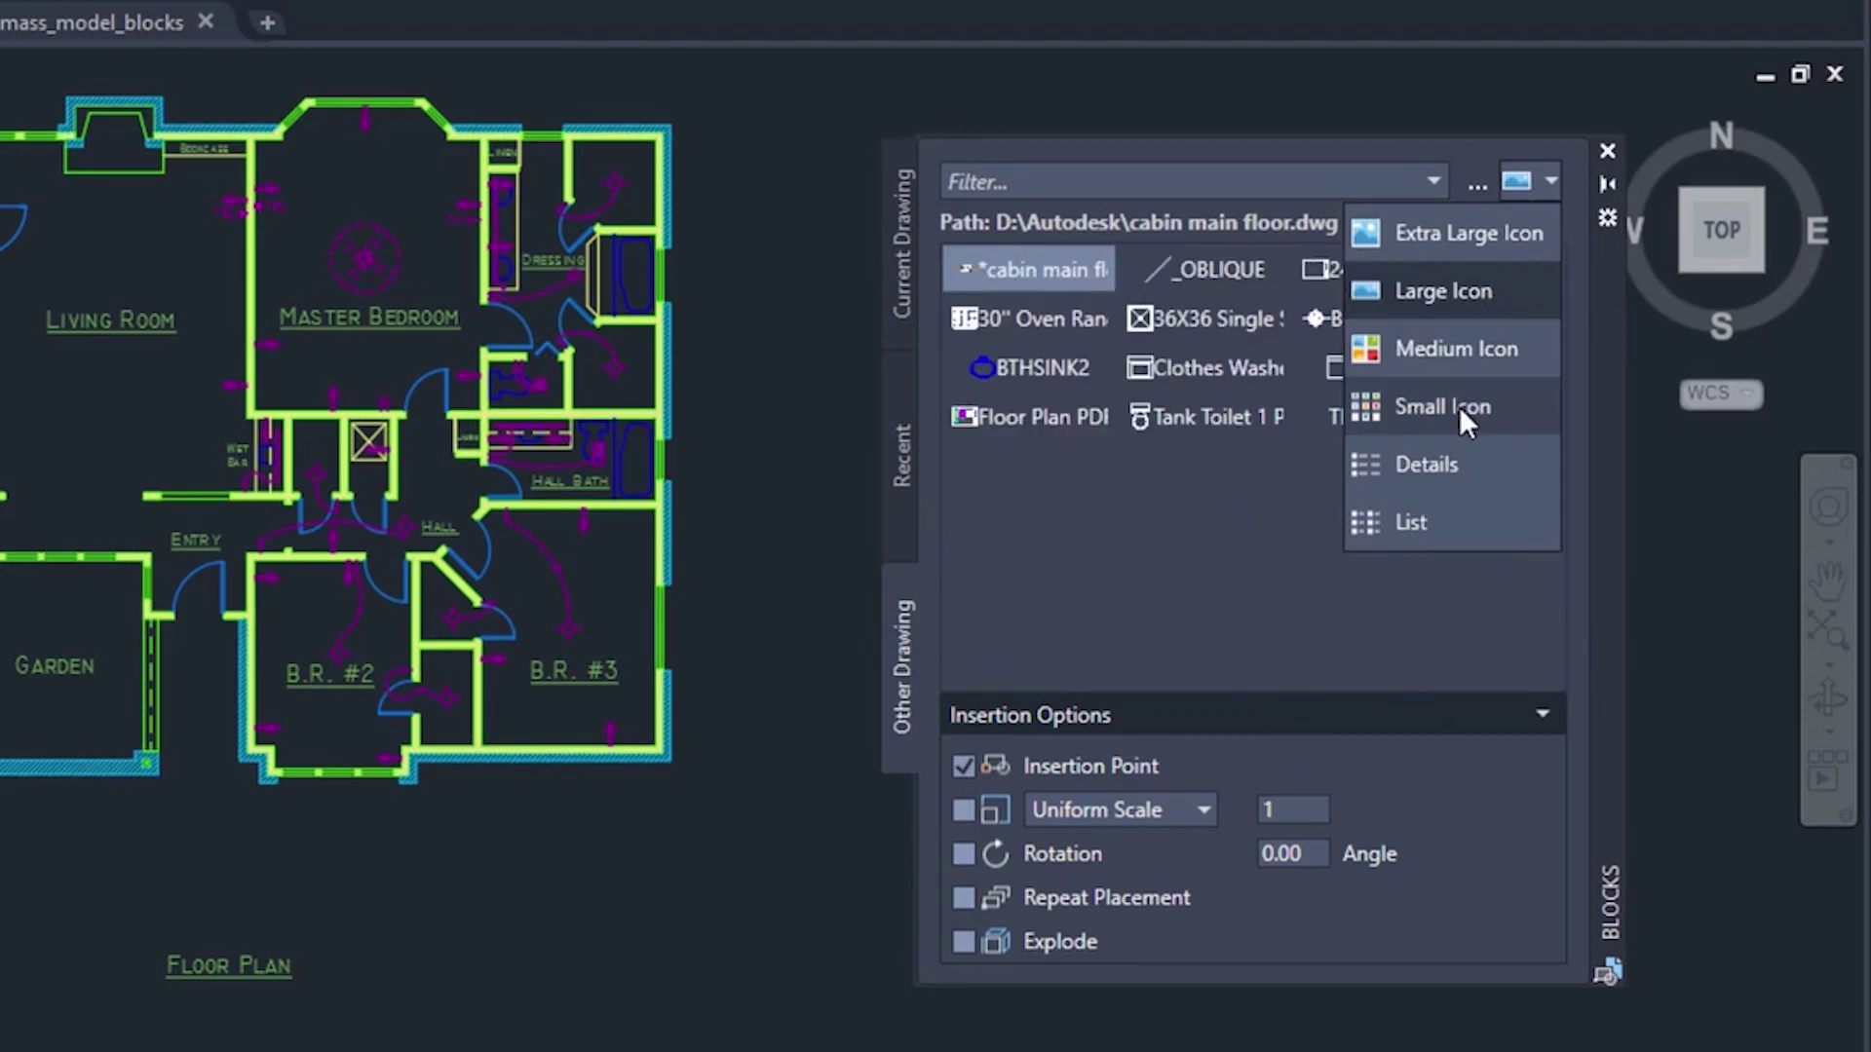
Filter the current drawing's blocks by "*door".
click(898, 242)
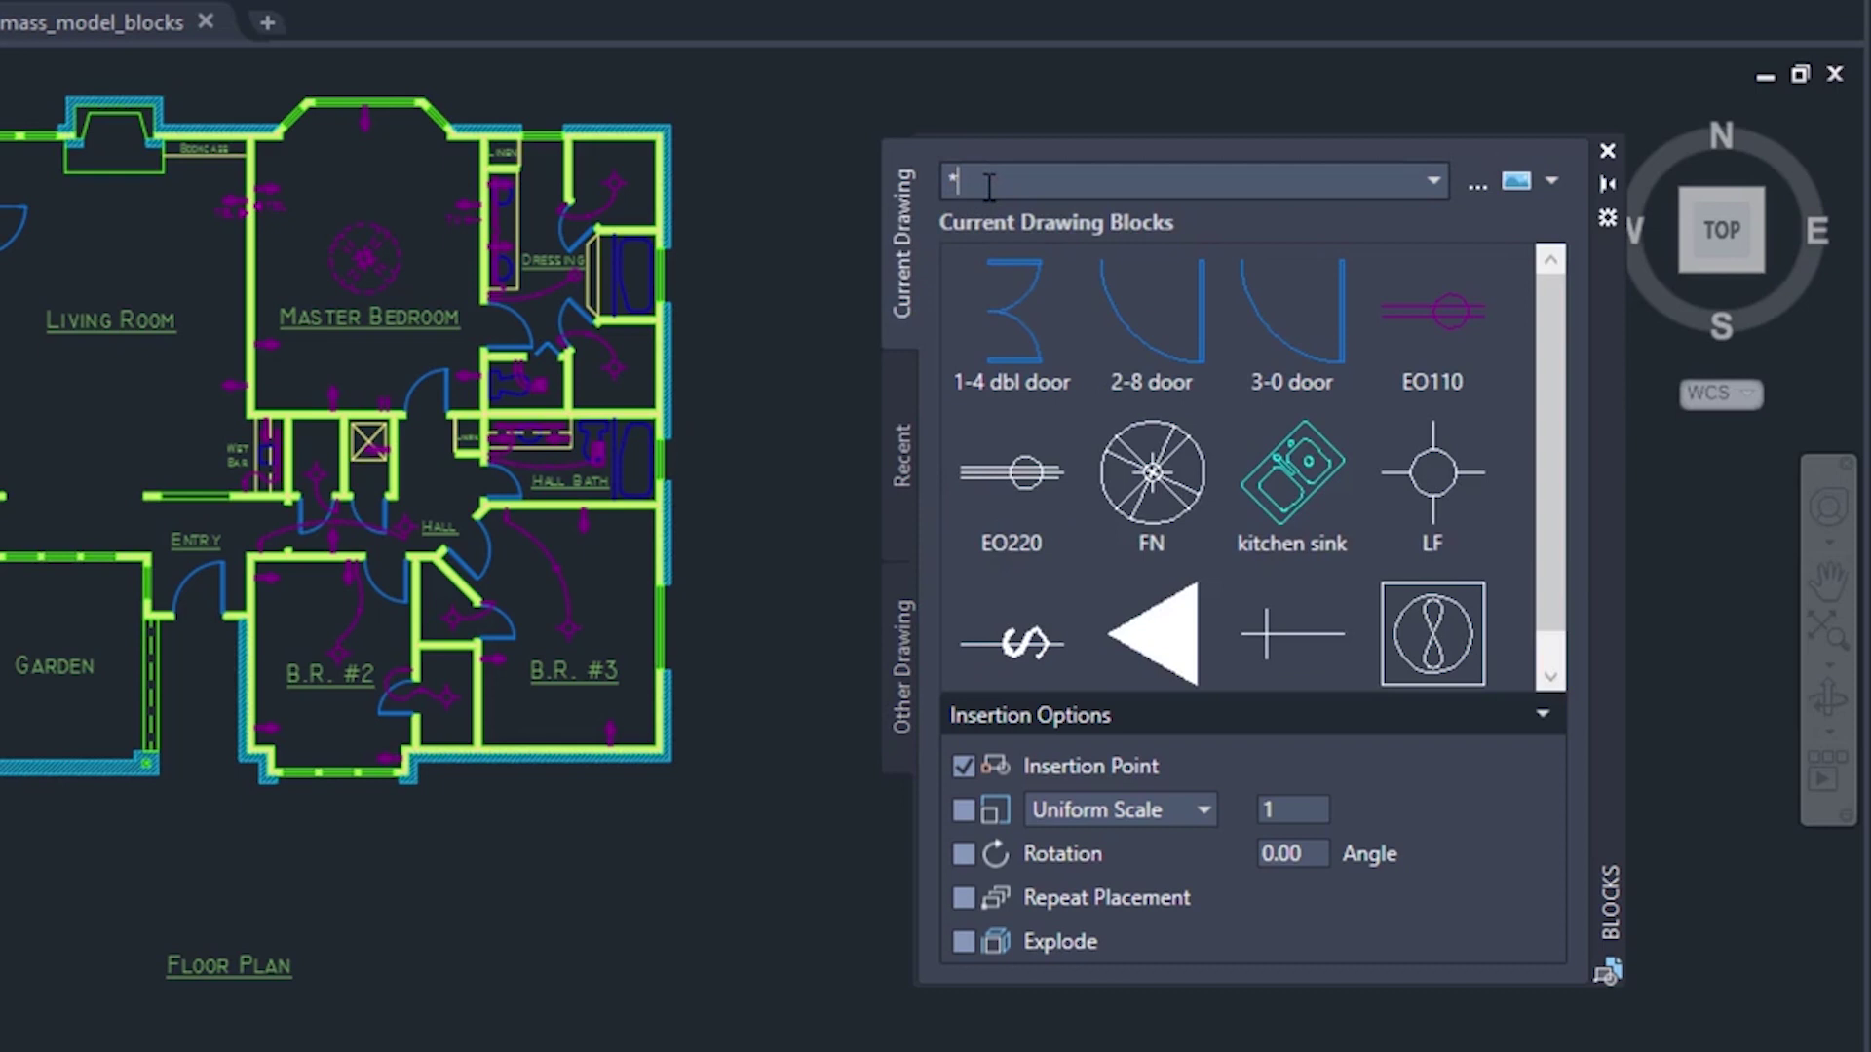
text(door)
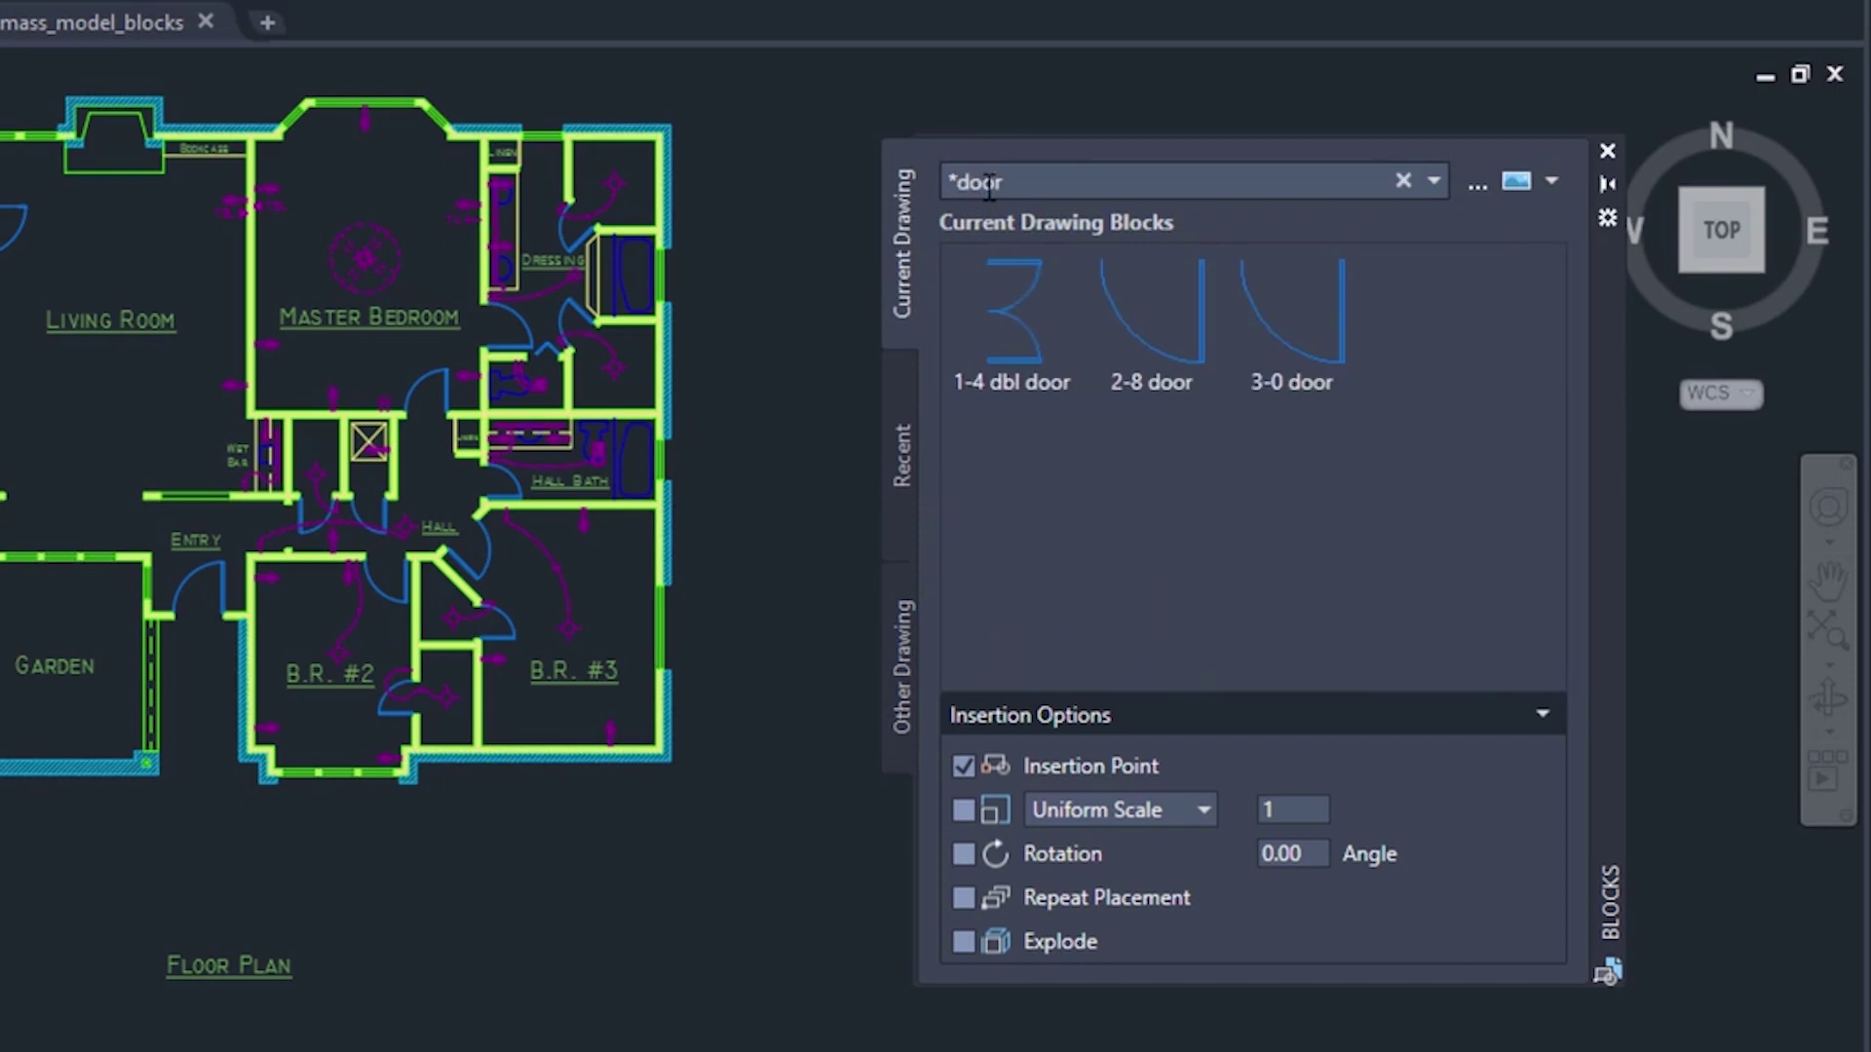
Insert the recently used kitchen sink block in the angled corner counter of the Country Kitchen.
click(903, 454)
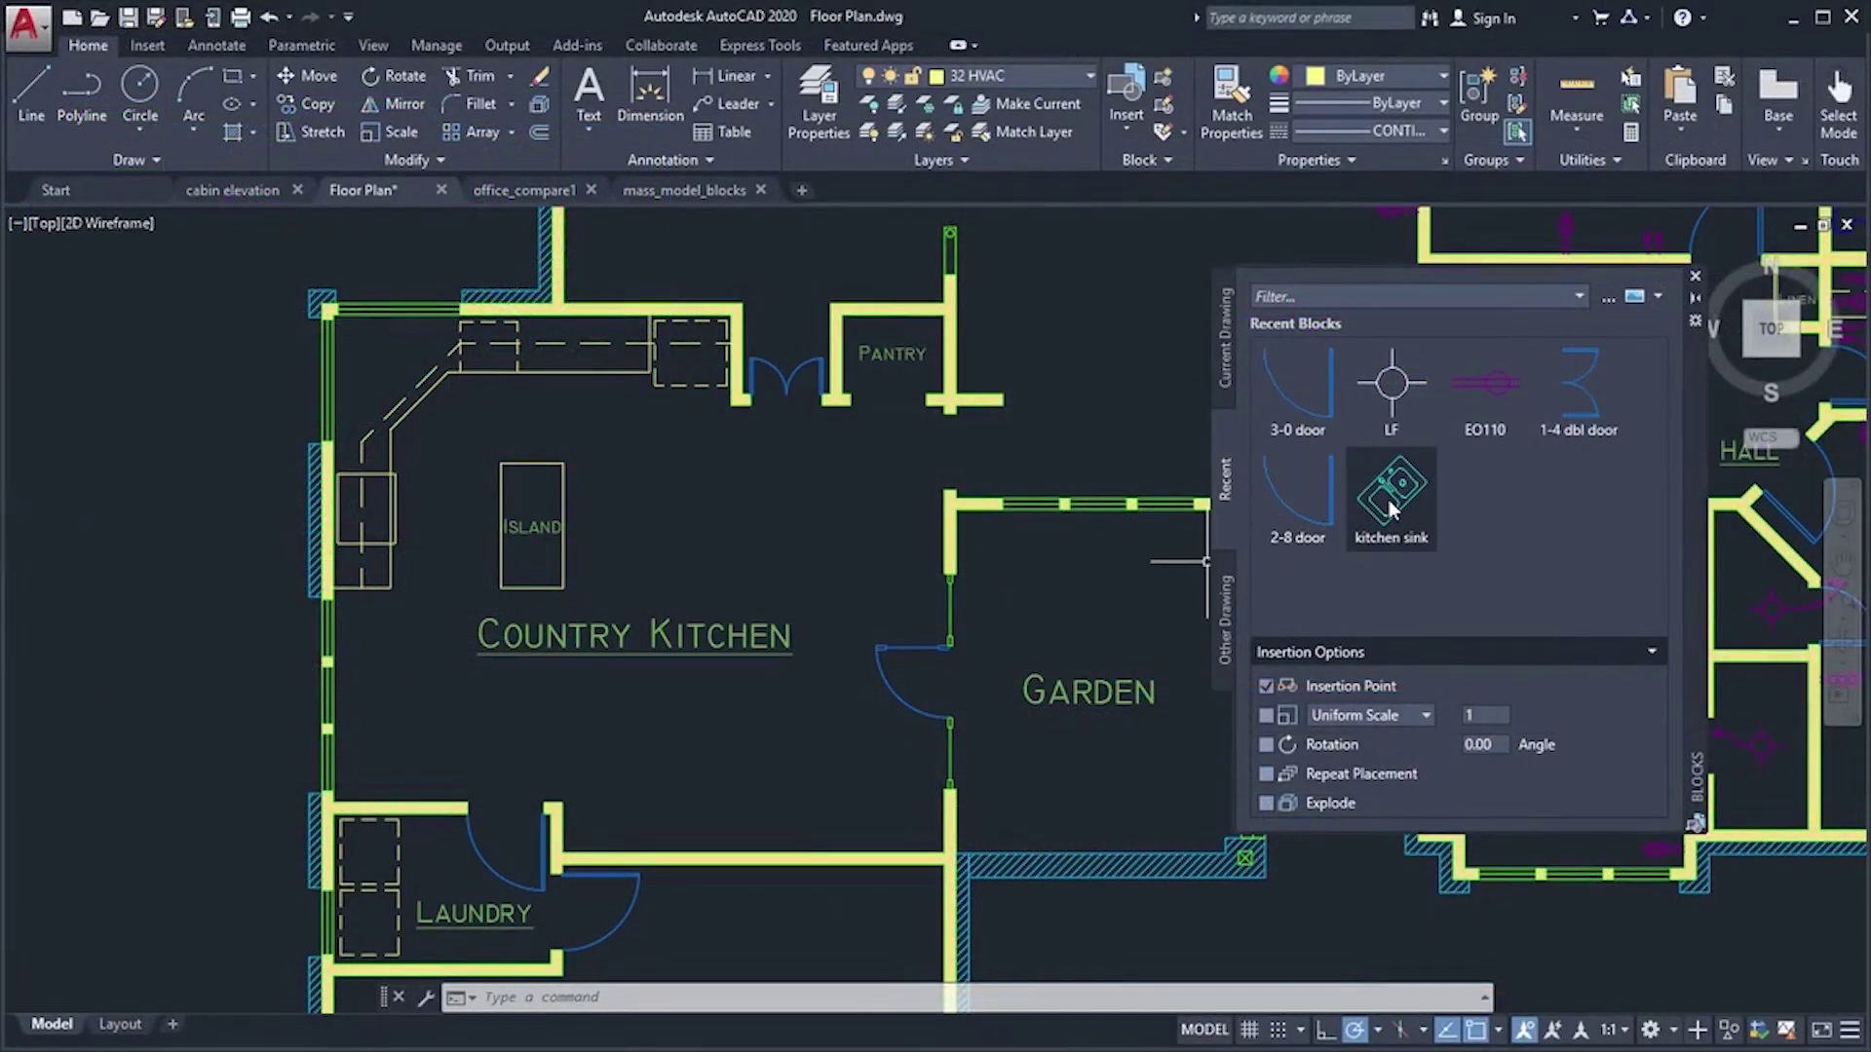
click(1391, 497)
click(398, 362)
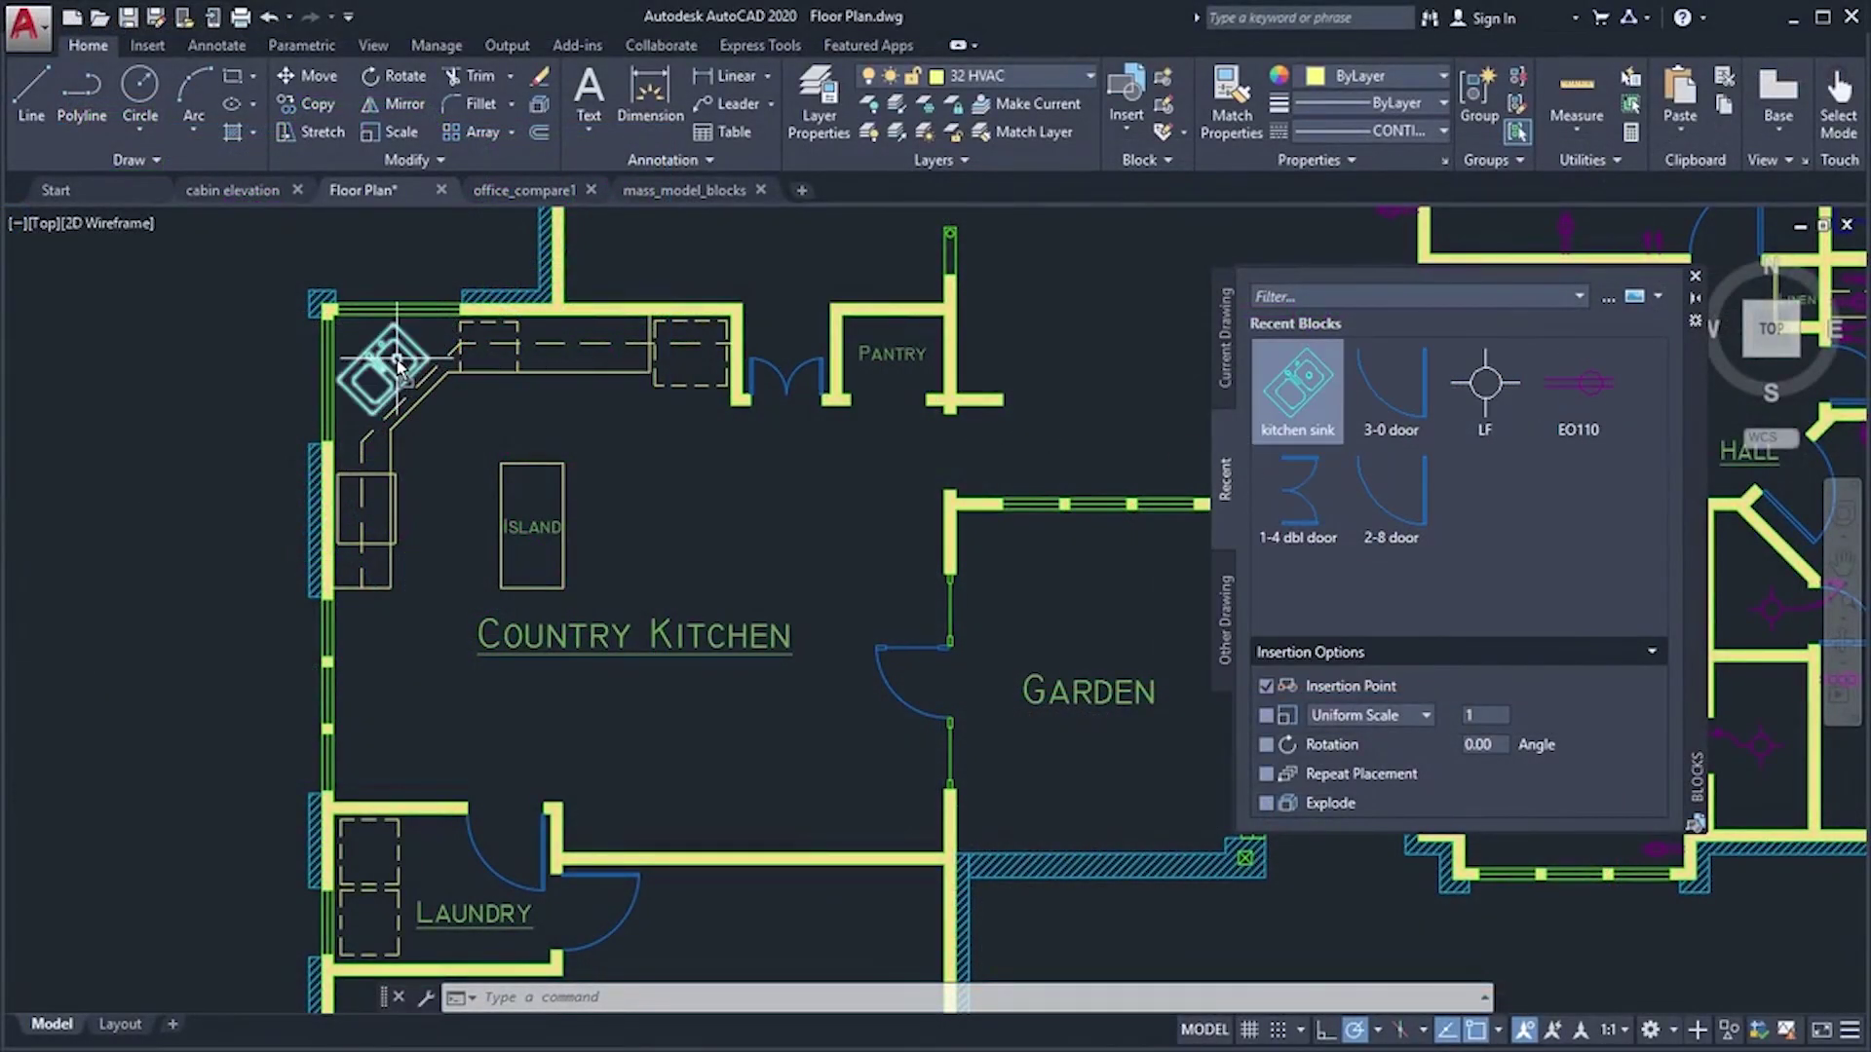
Insert the 2-8 door block at the pantry opening and the 1-4 dbl door block at the adjacent wall opening.
click(1407, 460)
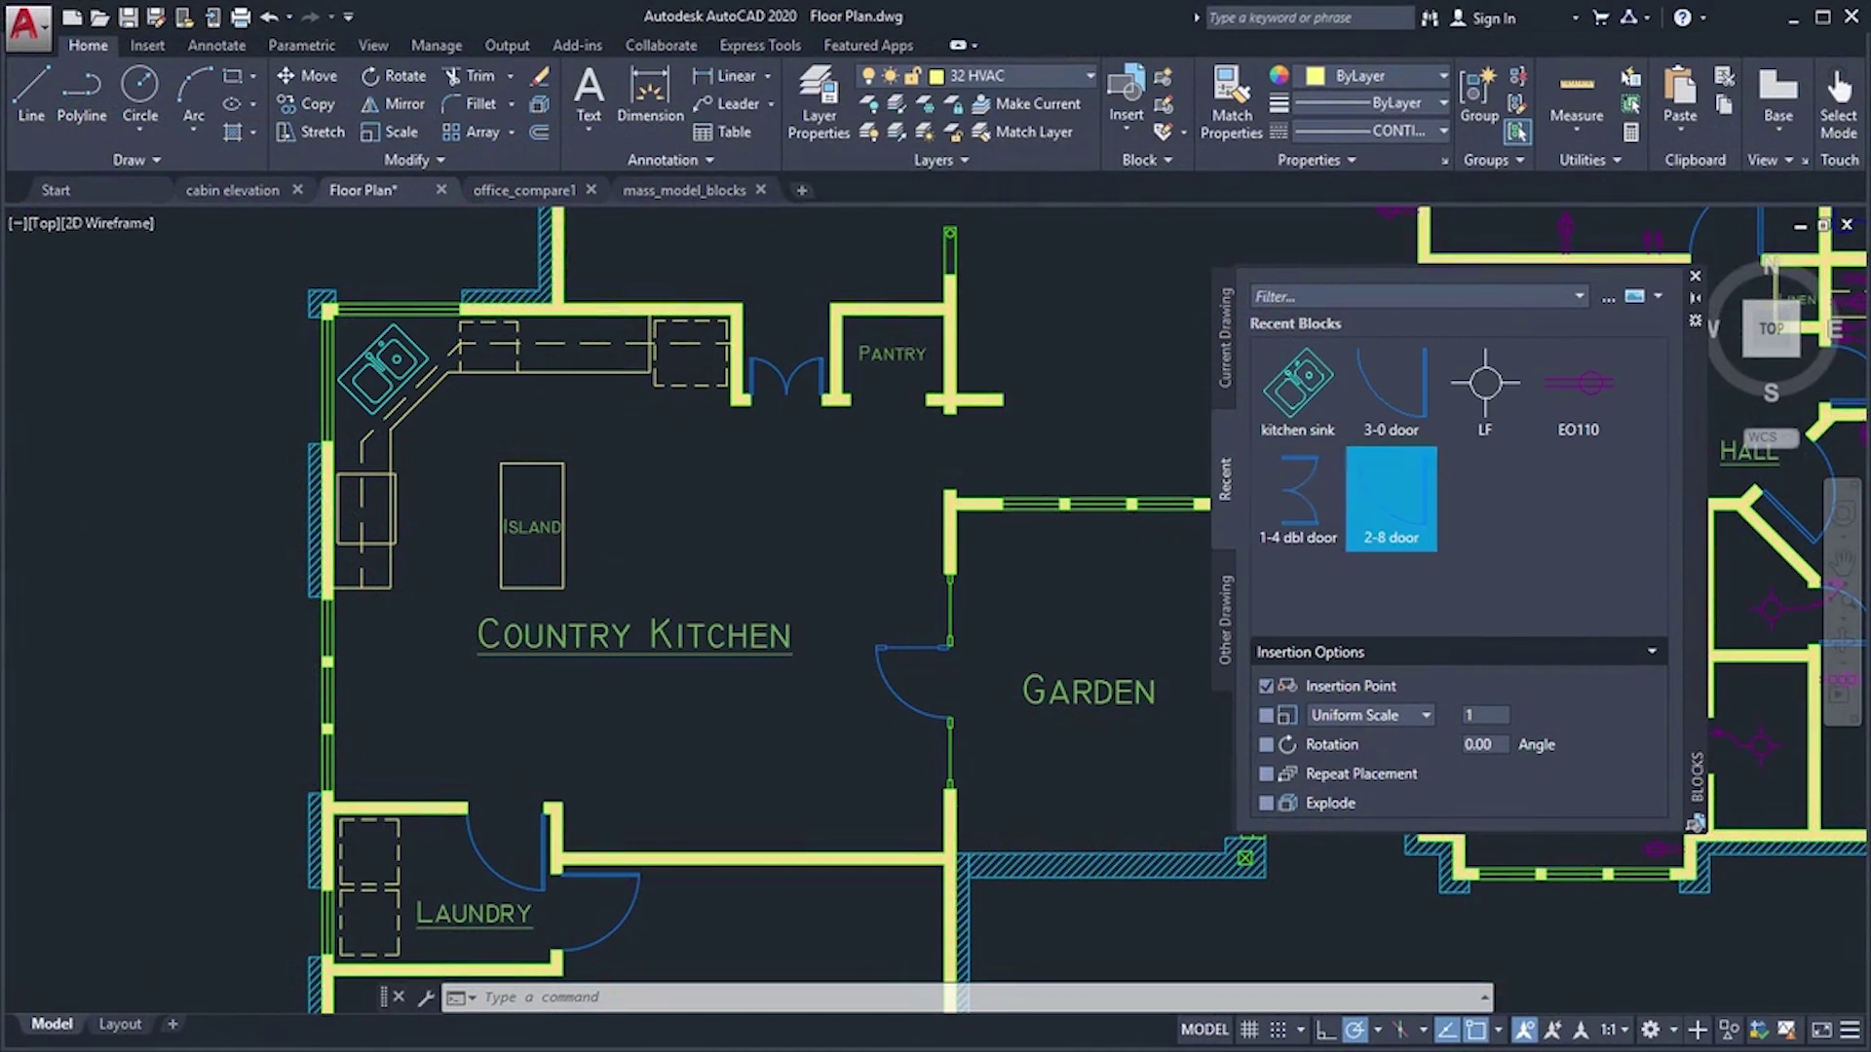
click(925, 402)
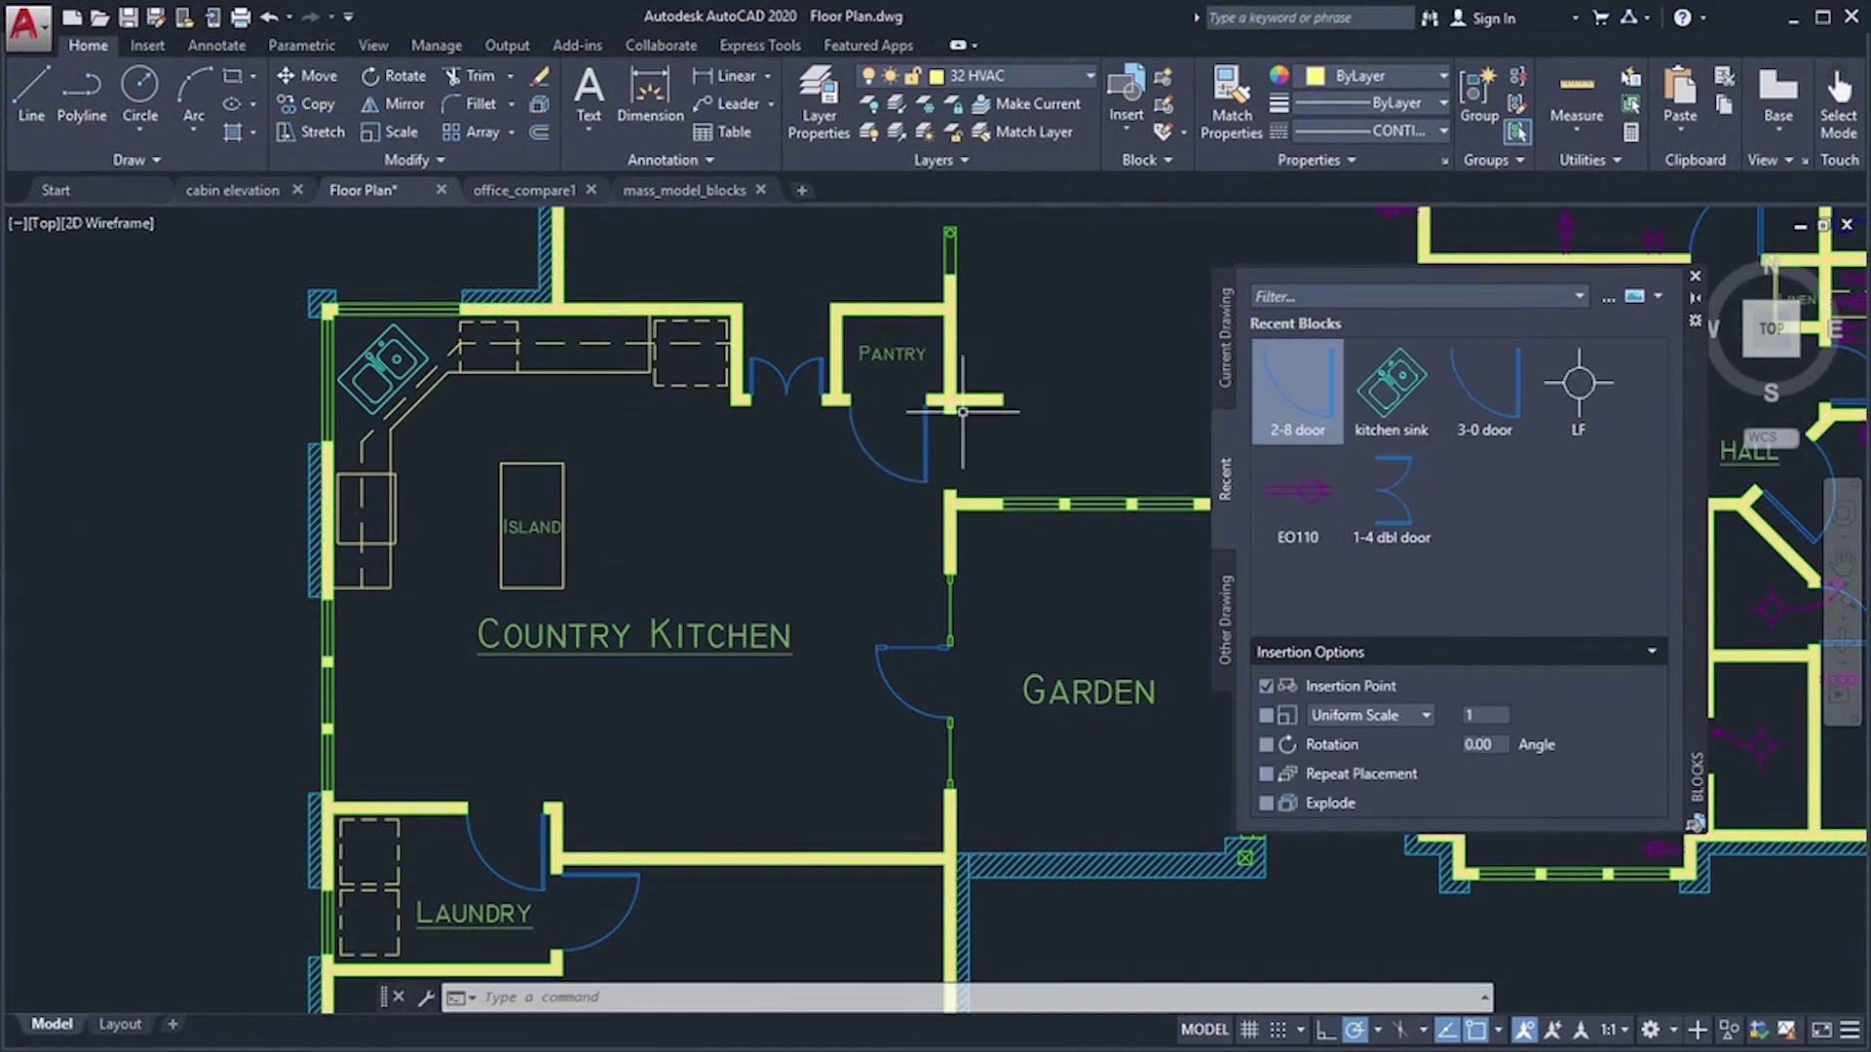
click(1407, 479)
click(963, 416)
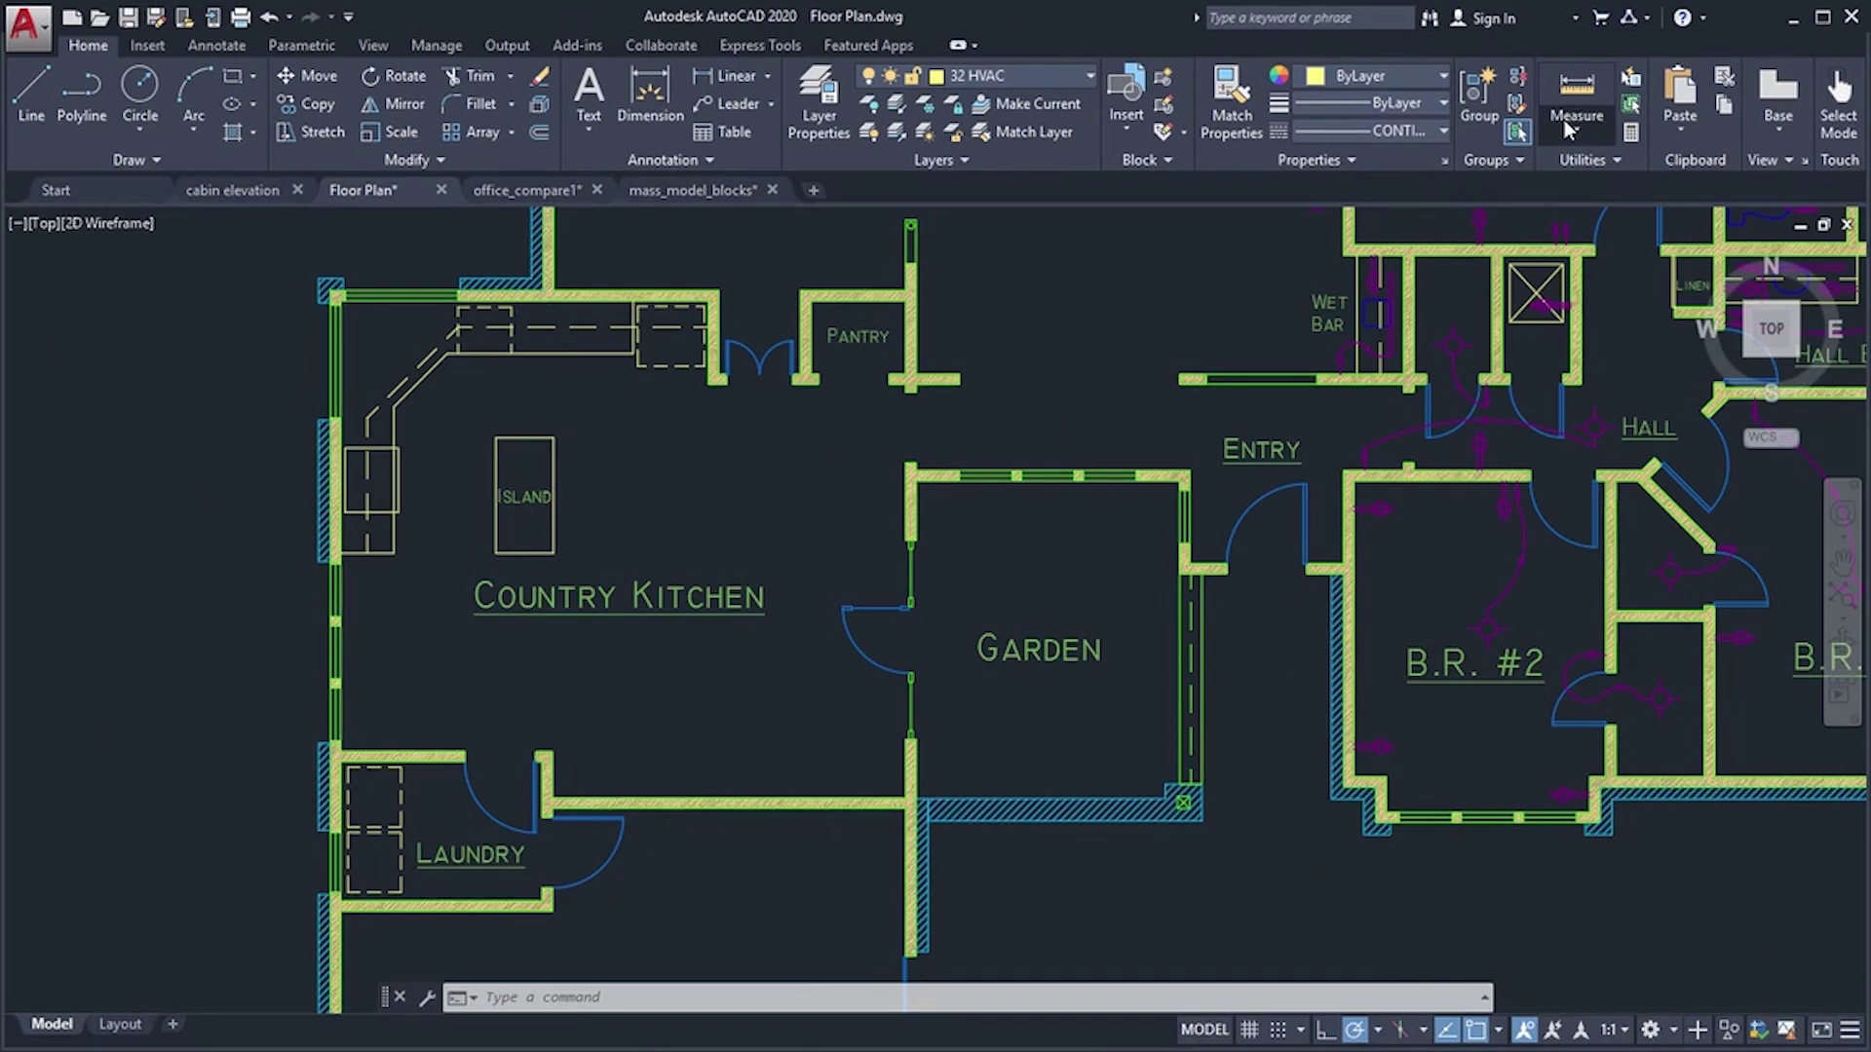
Start the Quick measure tool in the Floor Plan drawing.
click(1564, 120)
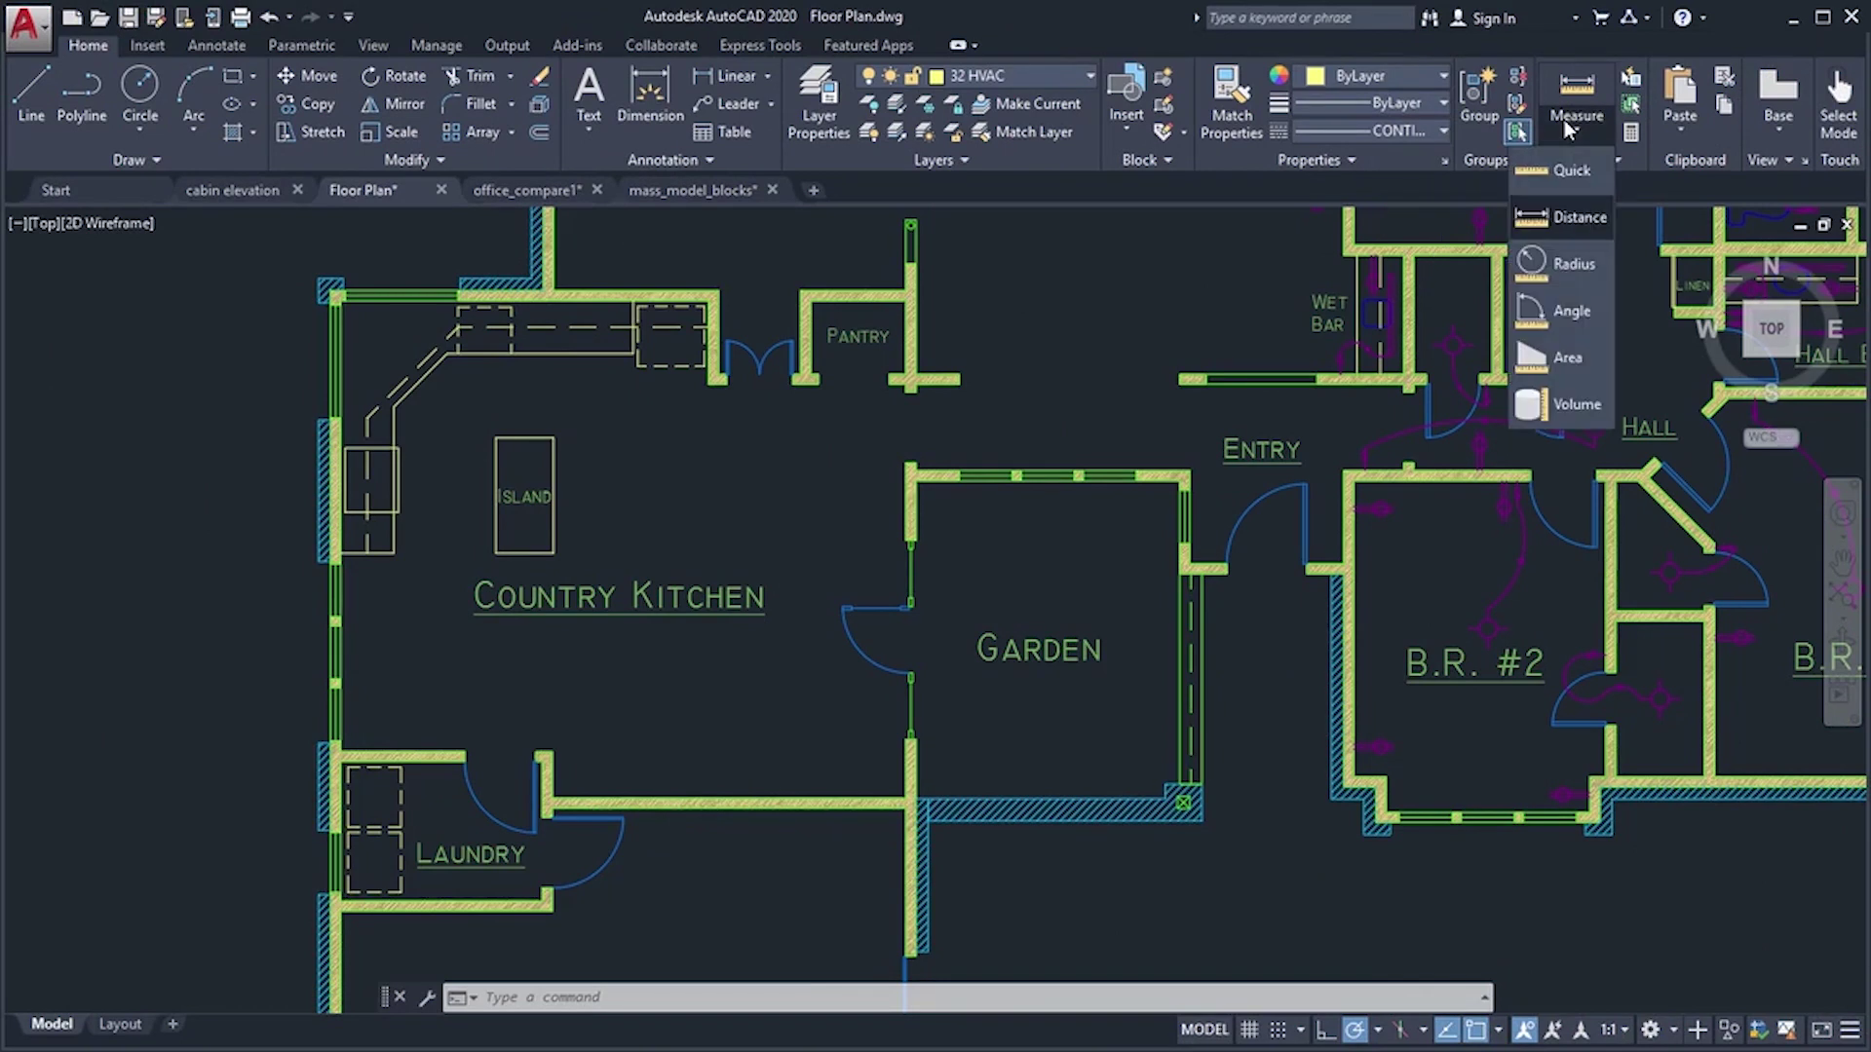
click(1578, 184)
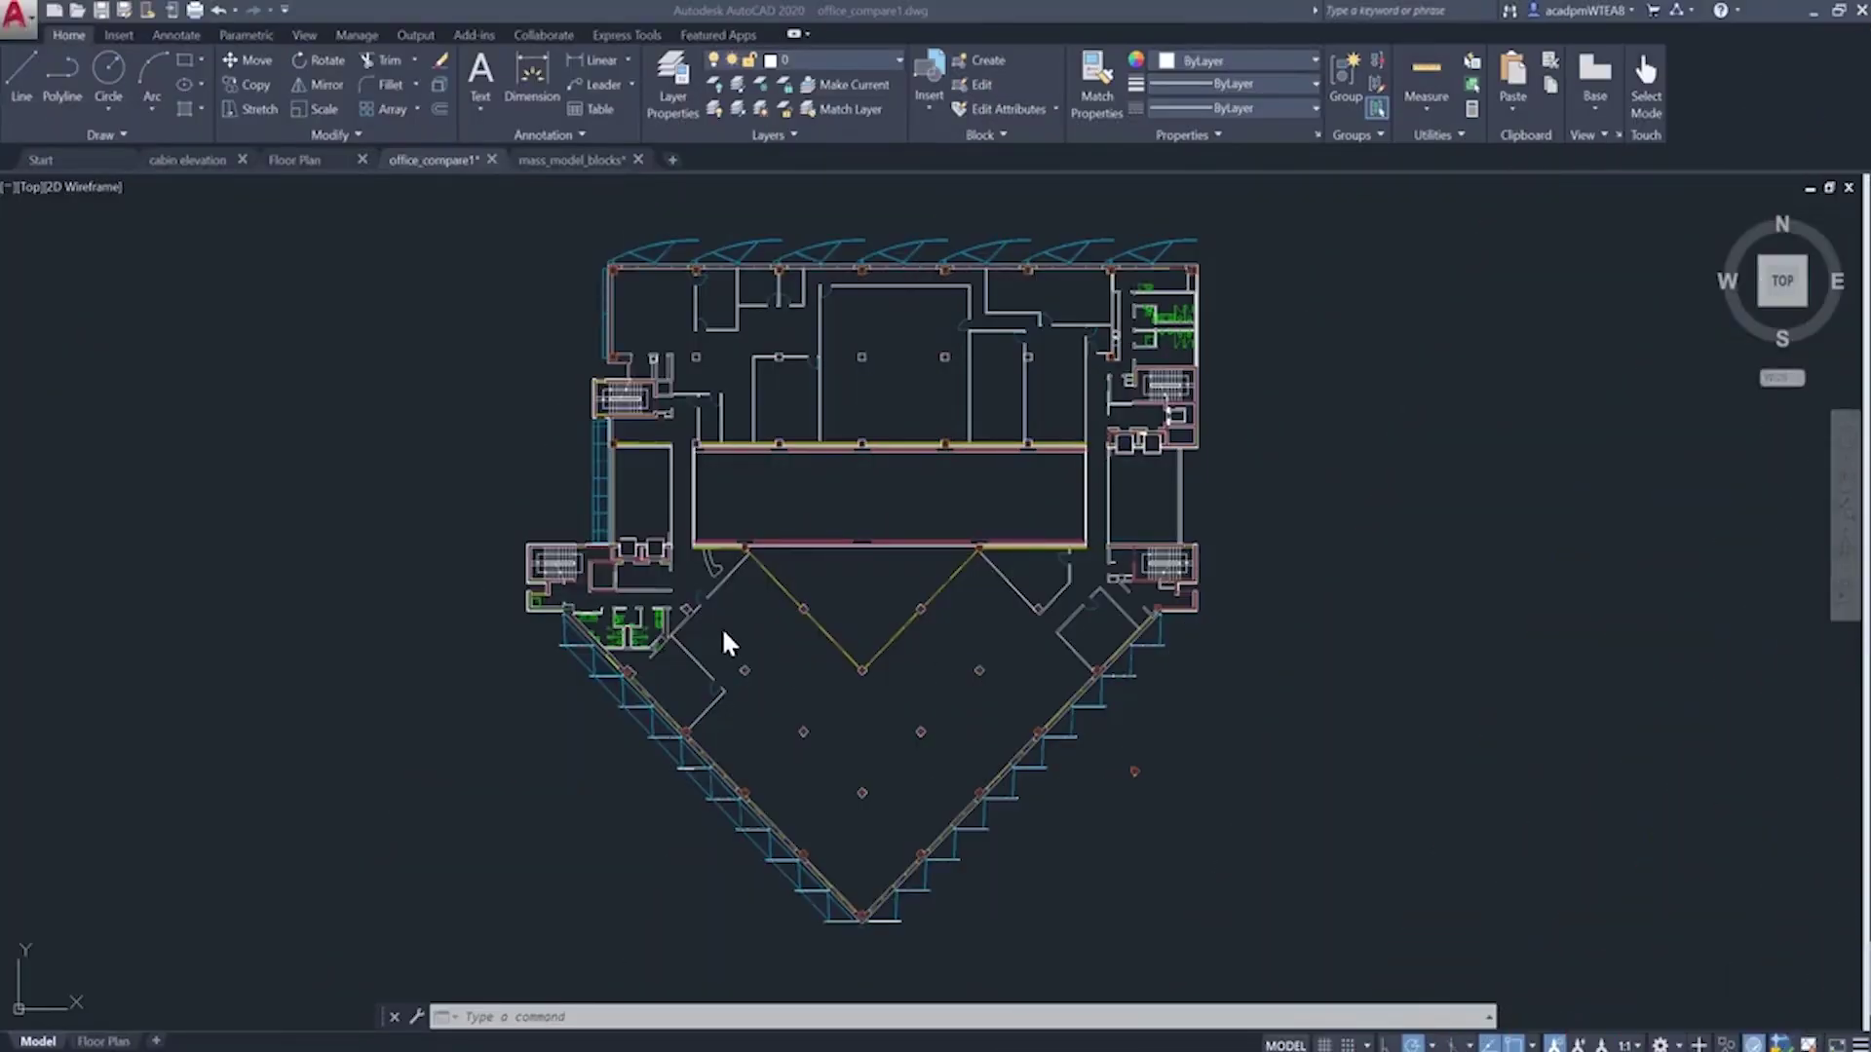
Compare the office_compare1 drawing with office_compare2.dwg using DWG Compare.
click(535, 33)
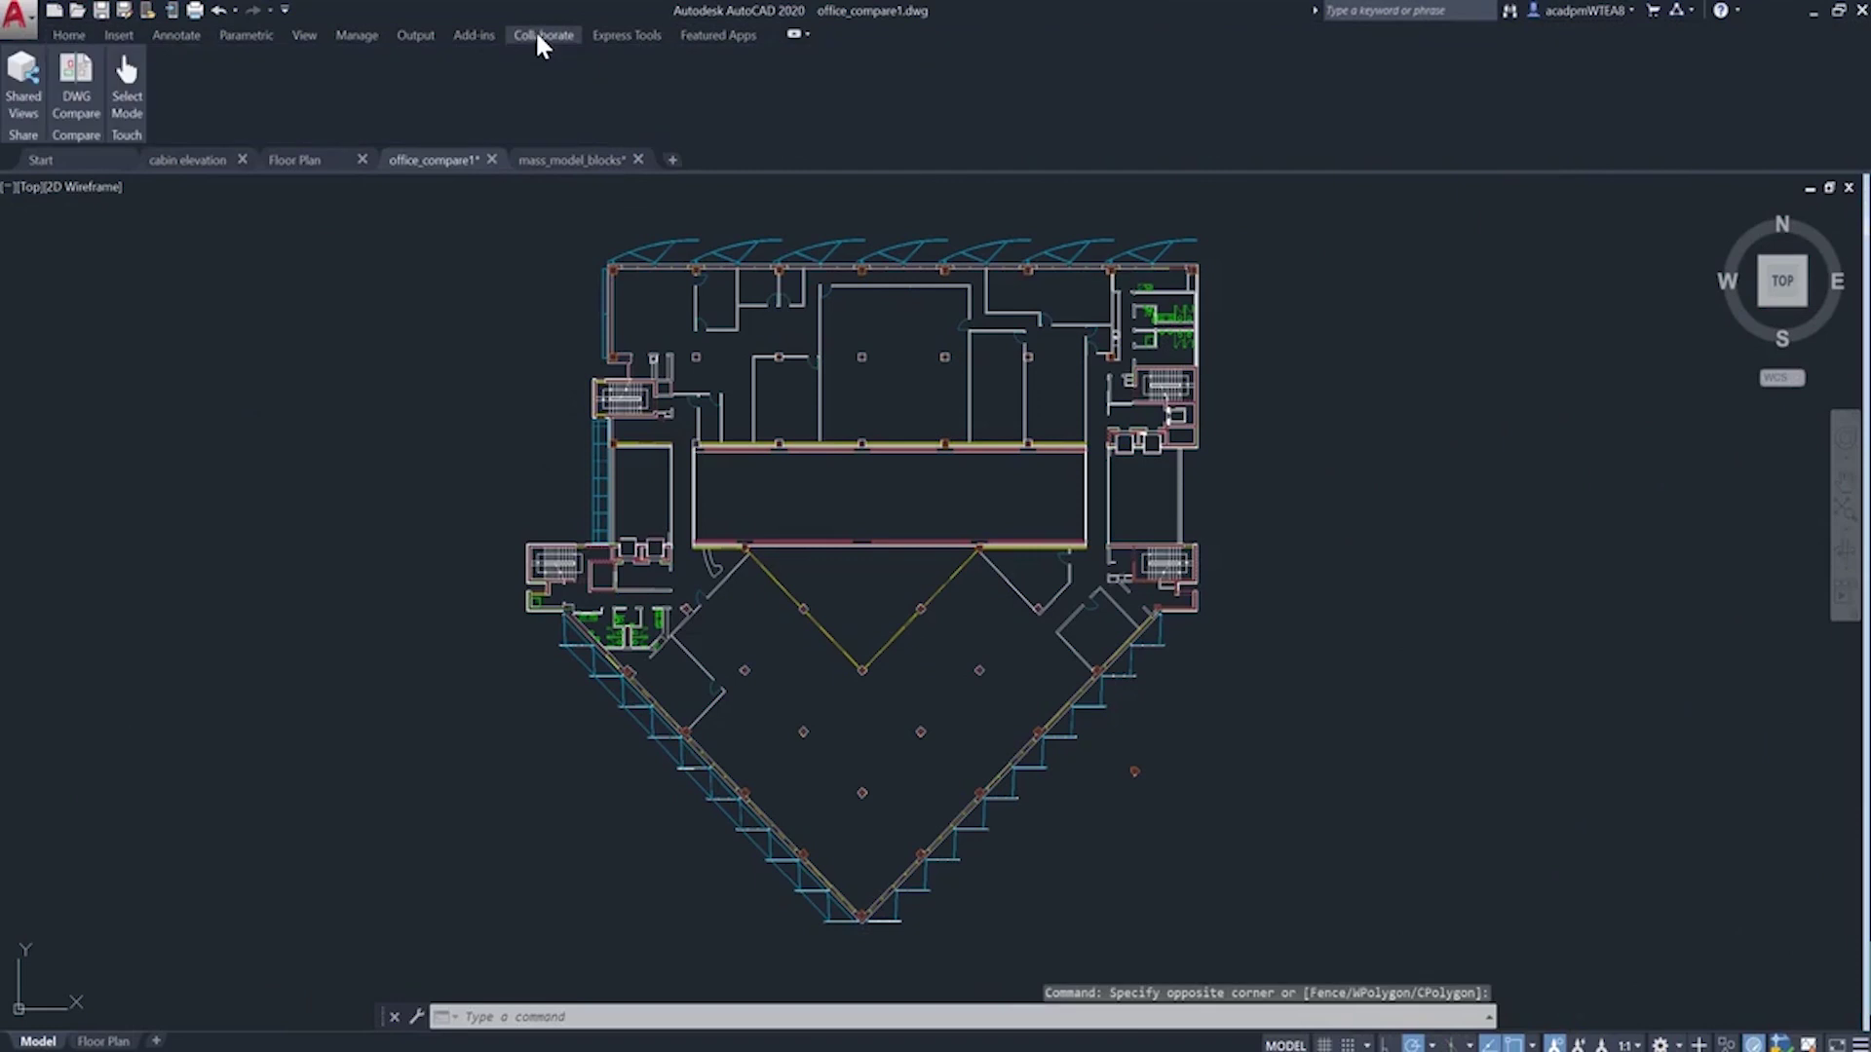
click(82, 88)
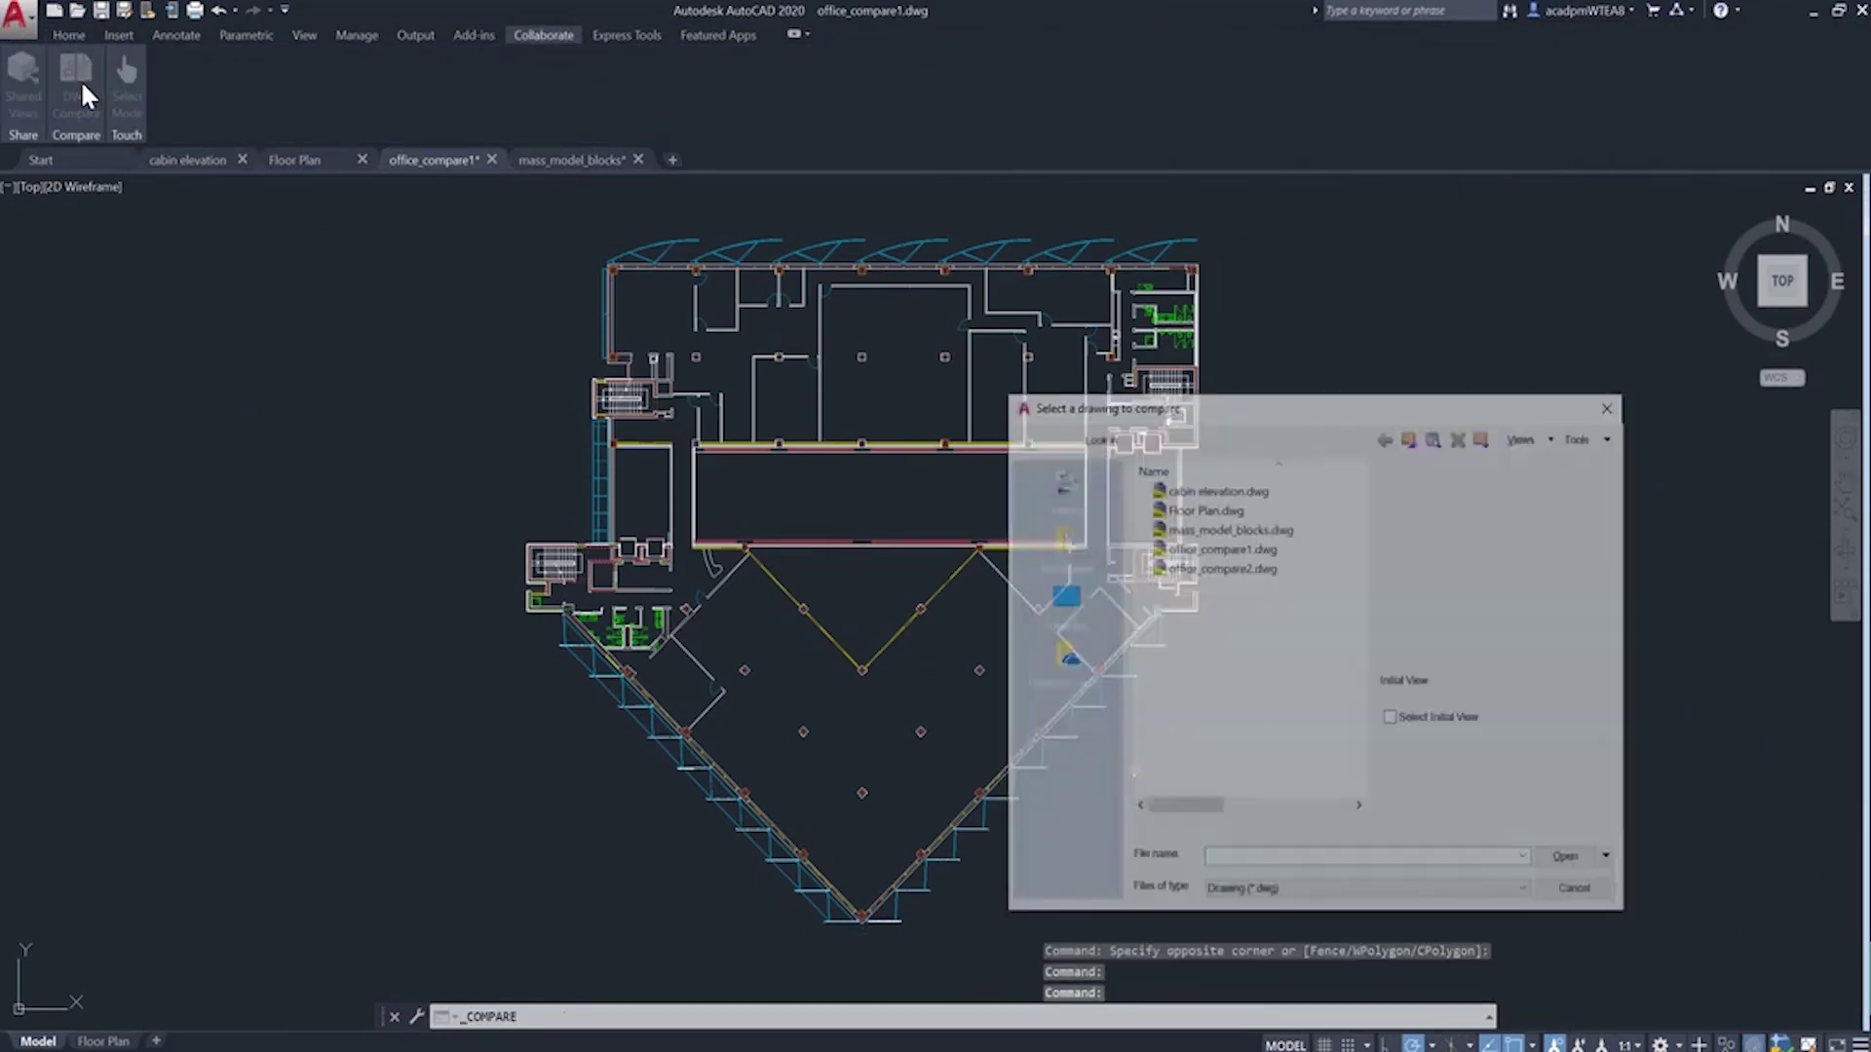
click(1228, 566)
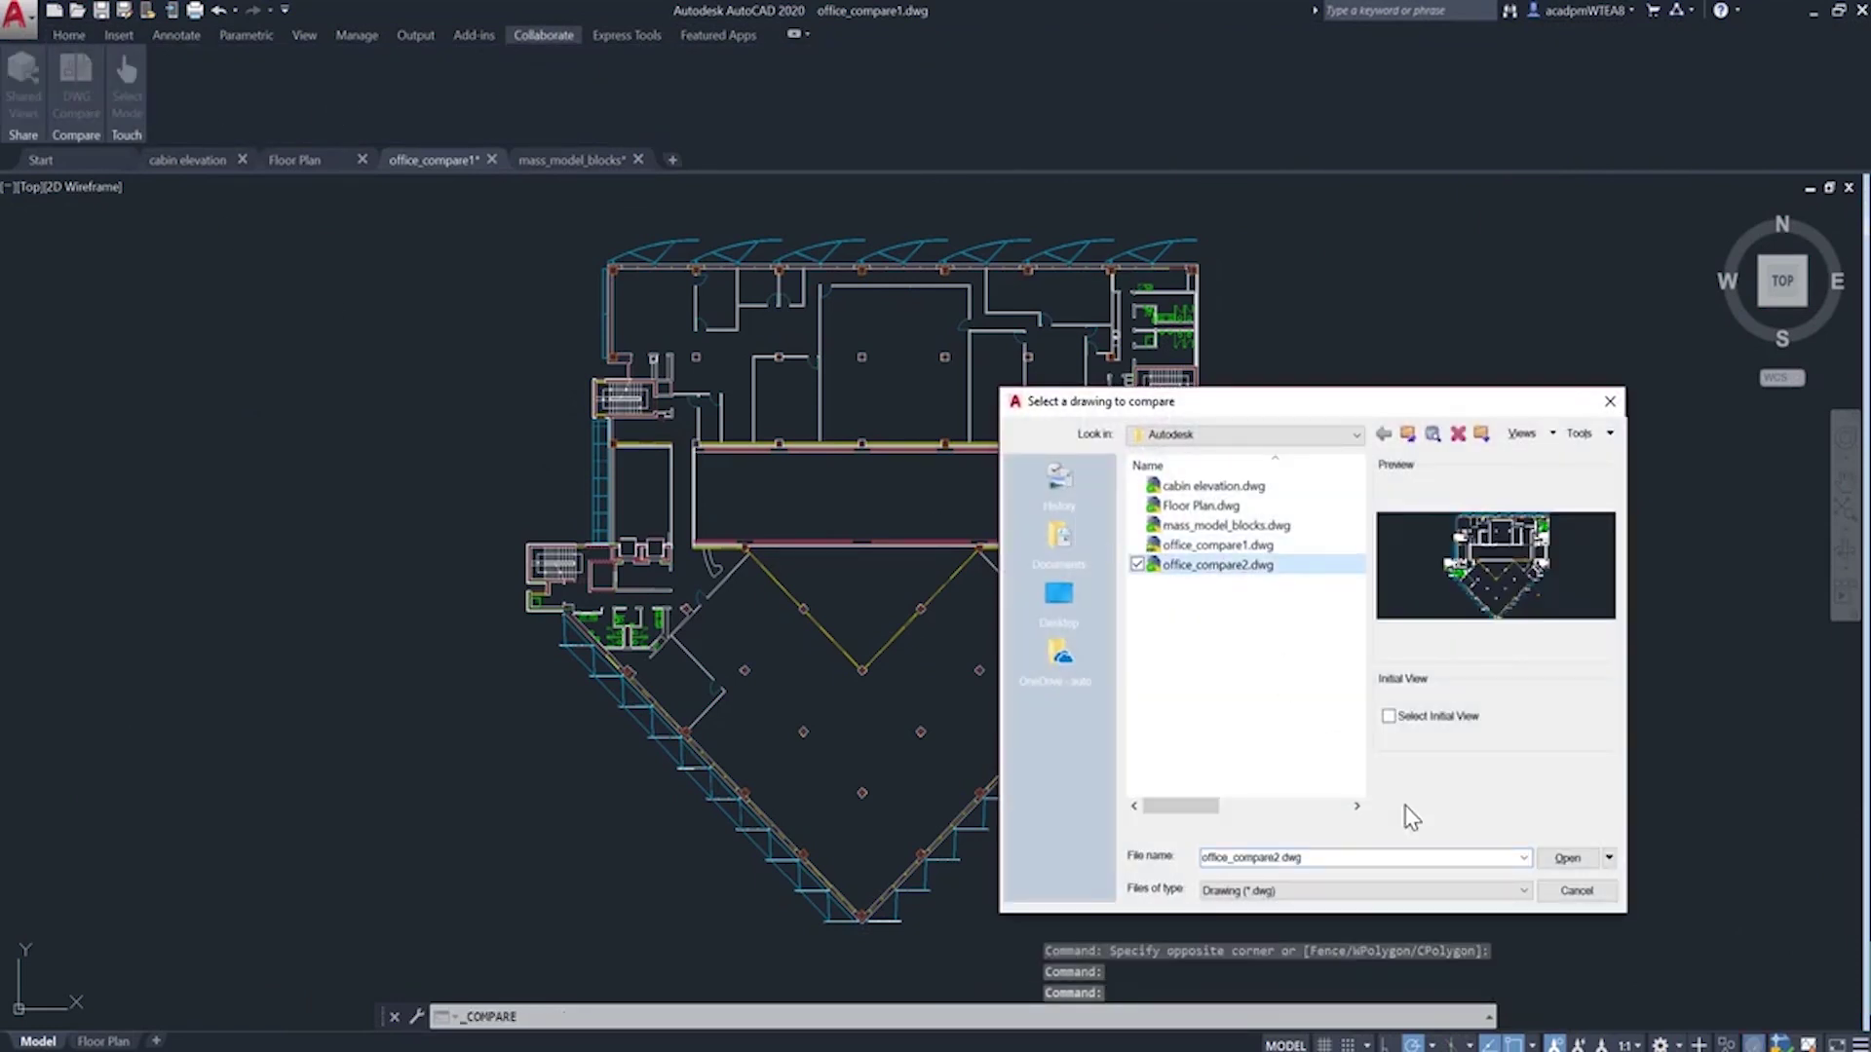
click(1567, 862)
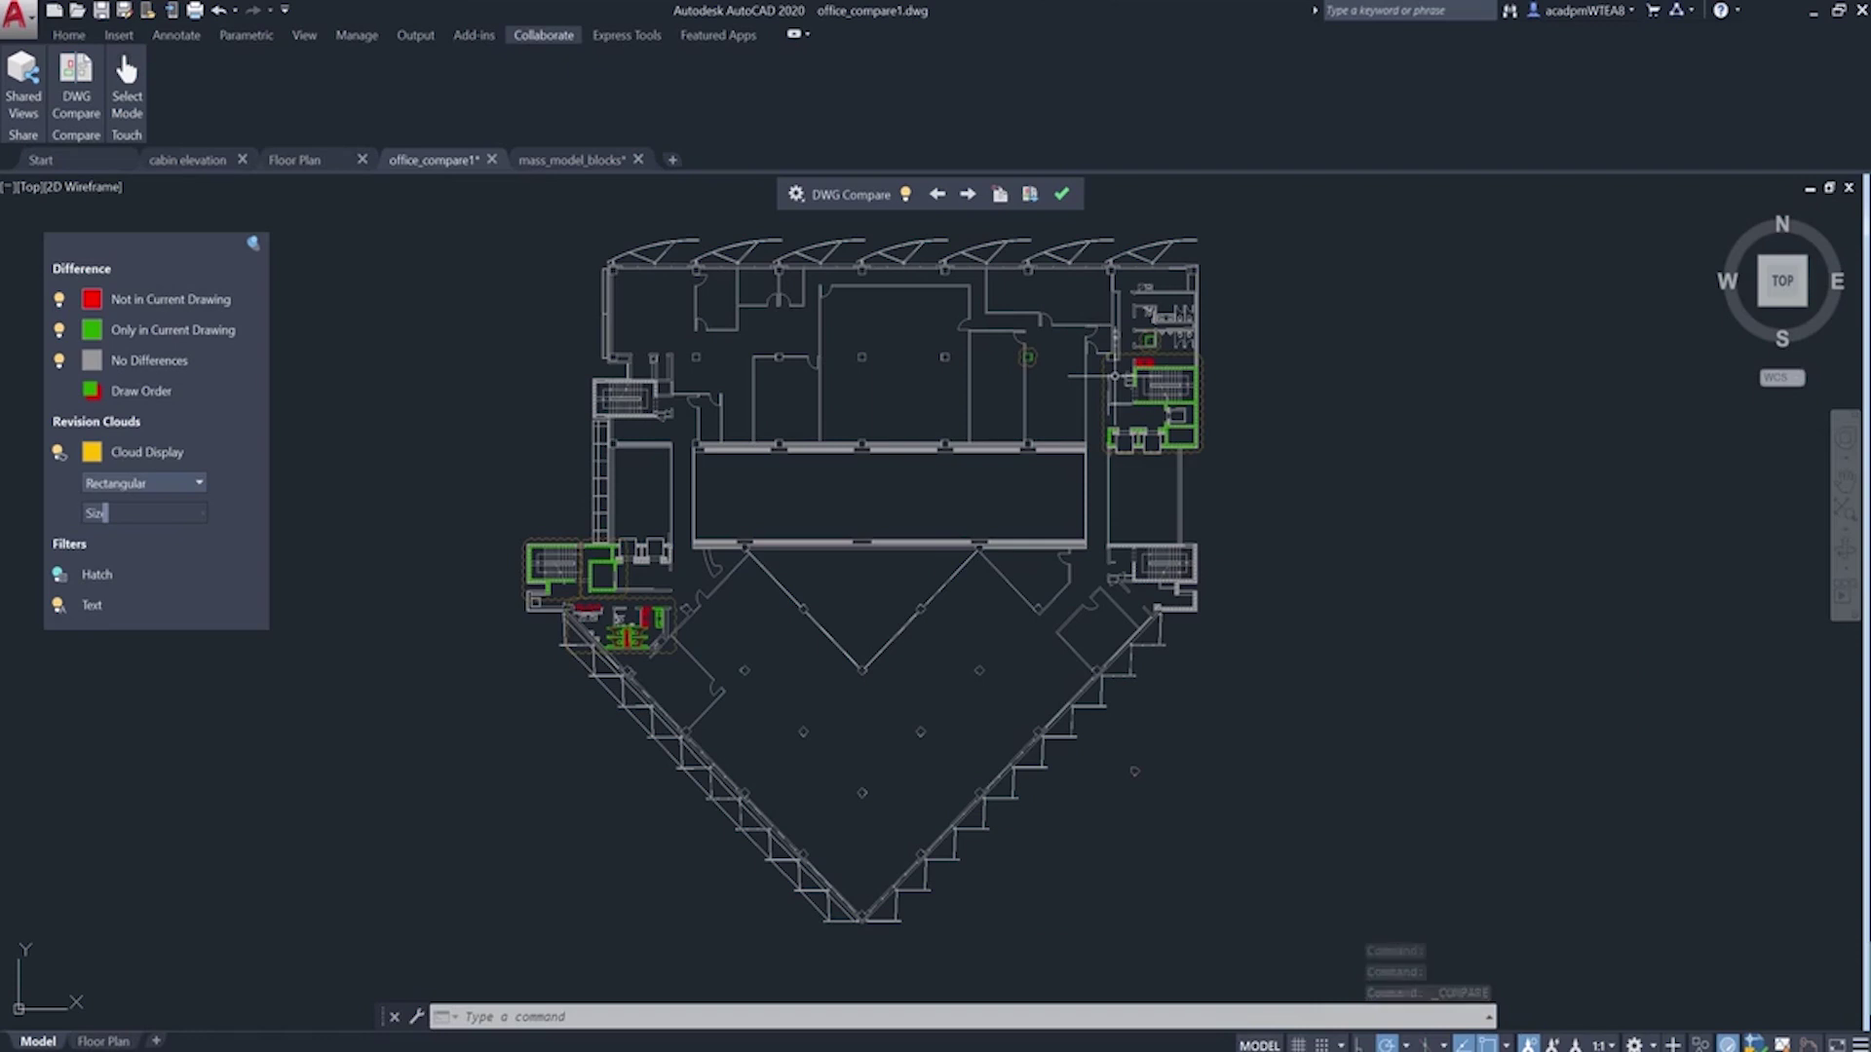
Examine the differences around the upper-right stairwell, switching the comparison display off and on again.
scroll(1120, 384, up, 5)
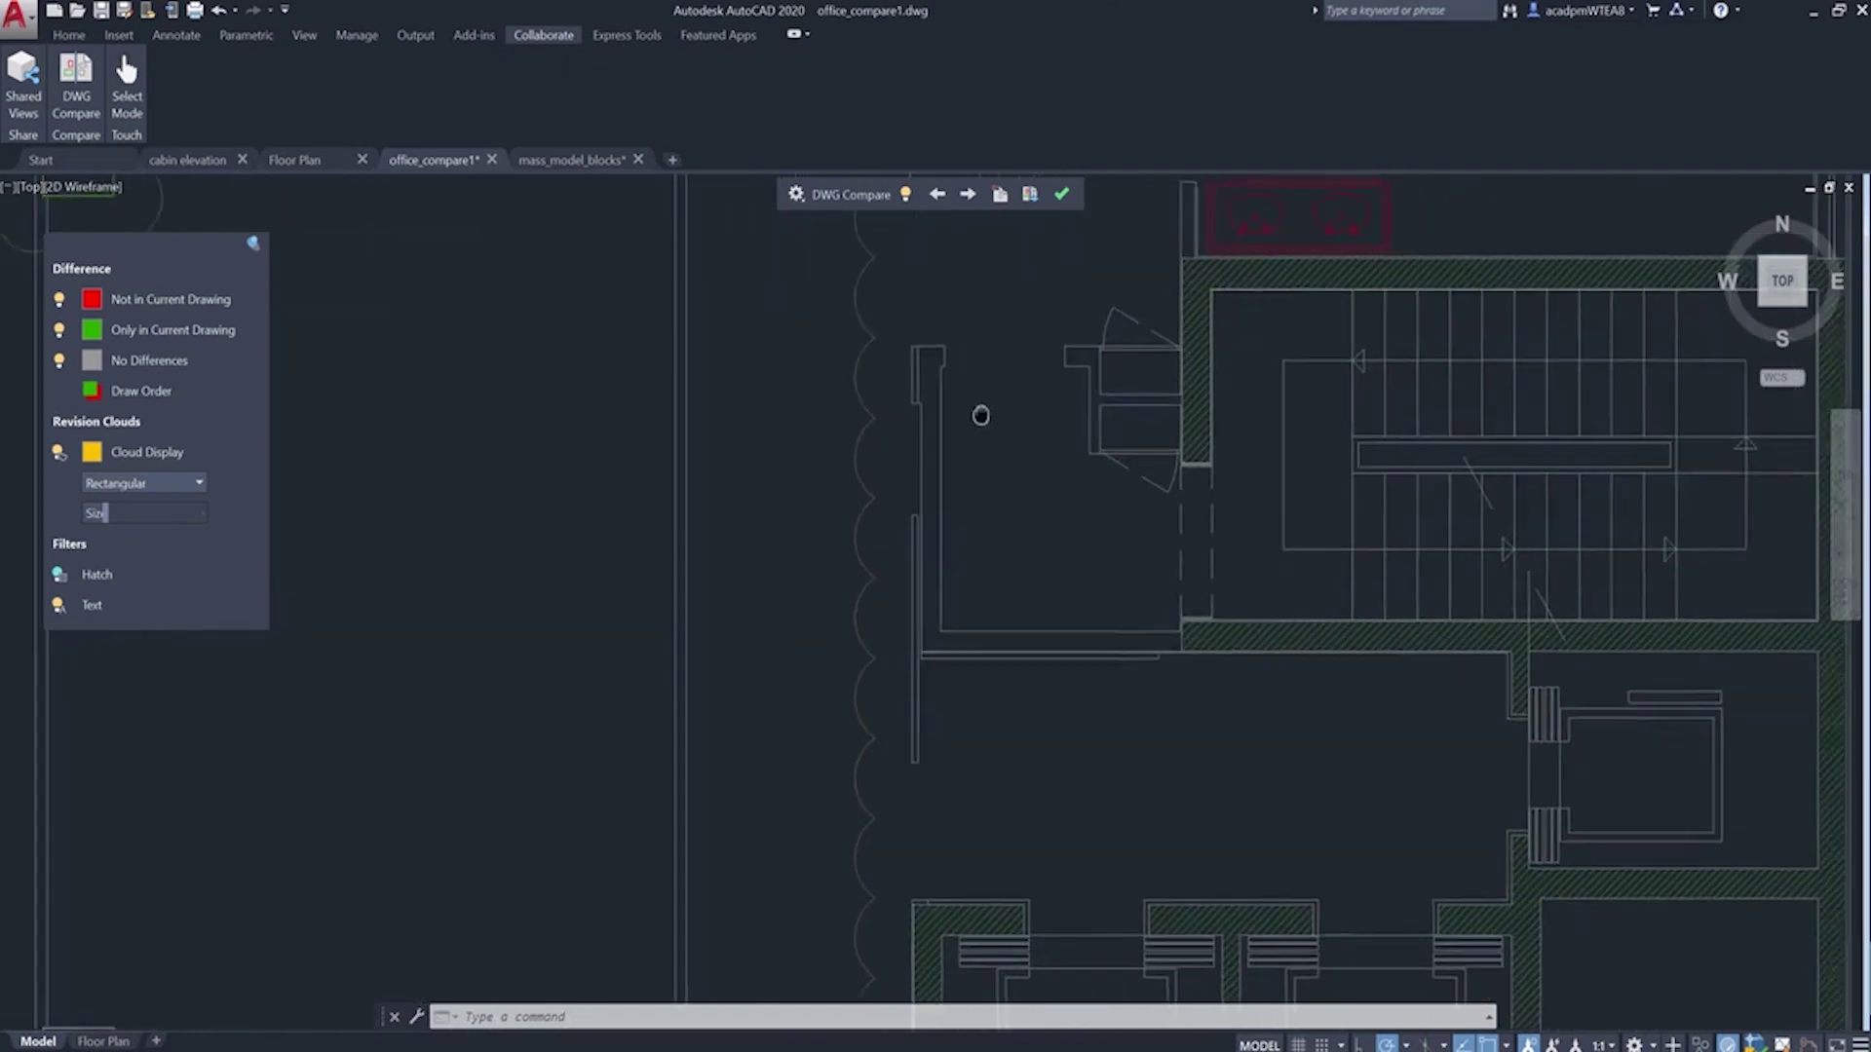
scroll(886, 394, down, 2)
middle_drag(887, 394, 861, 529)
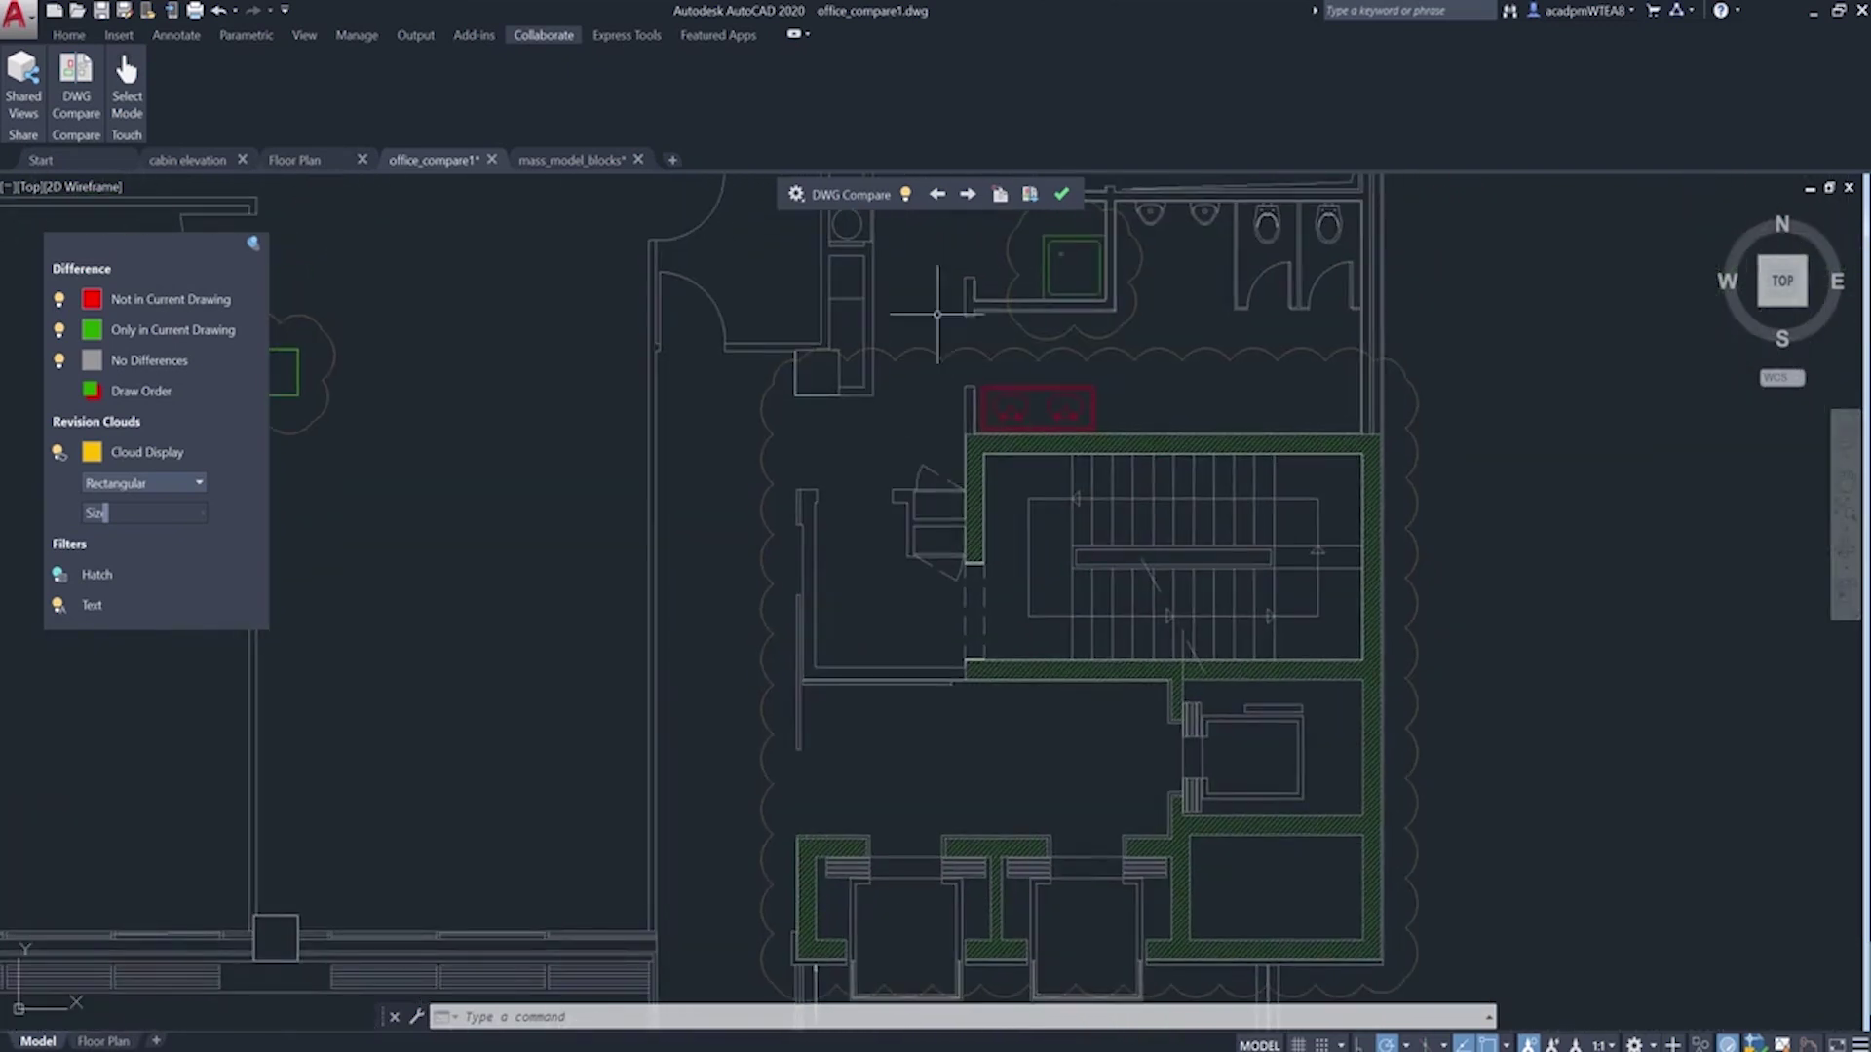
click(906, 194)
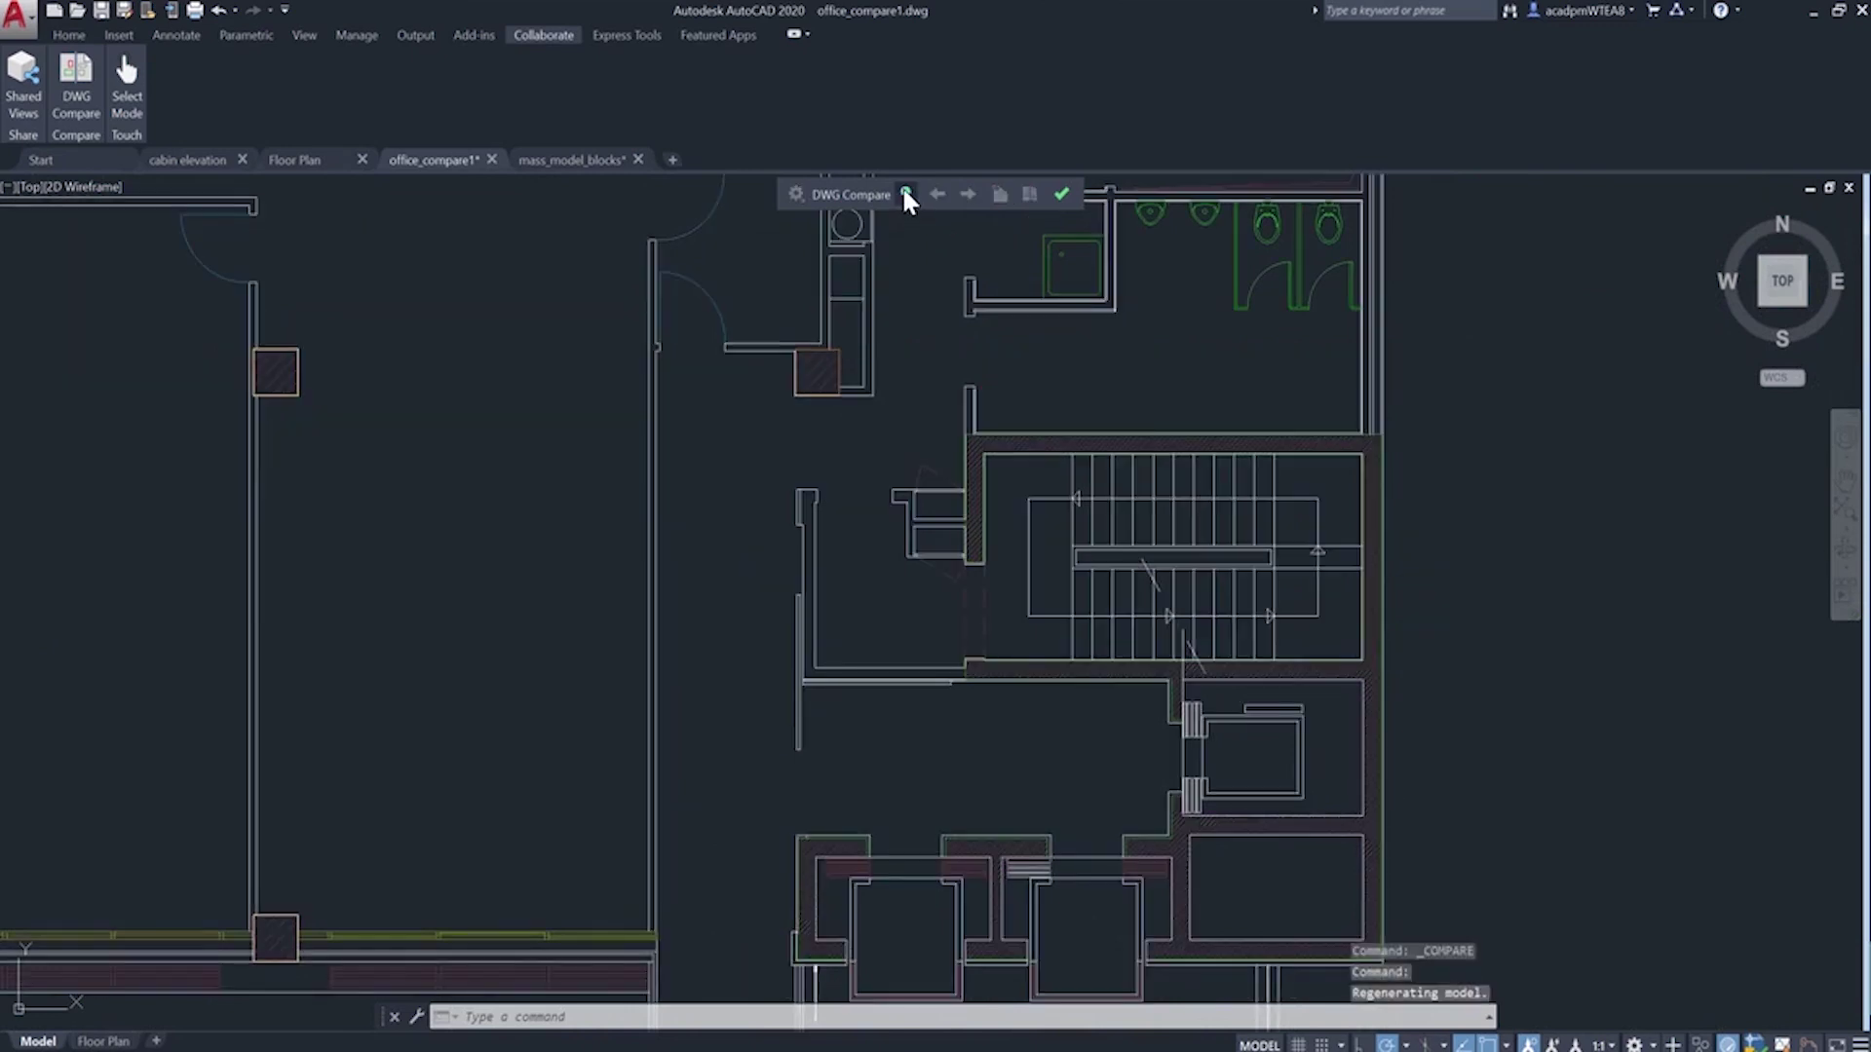
click(906, 194)
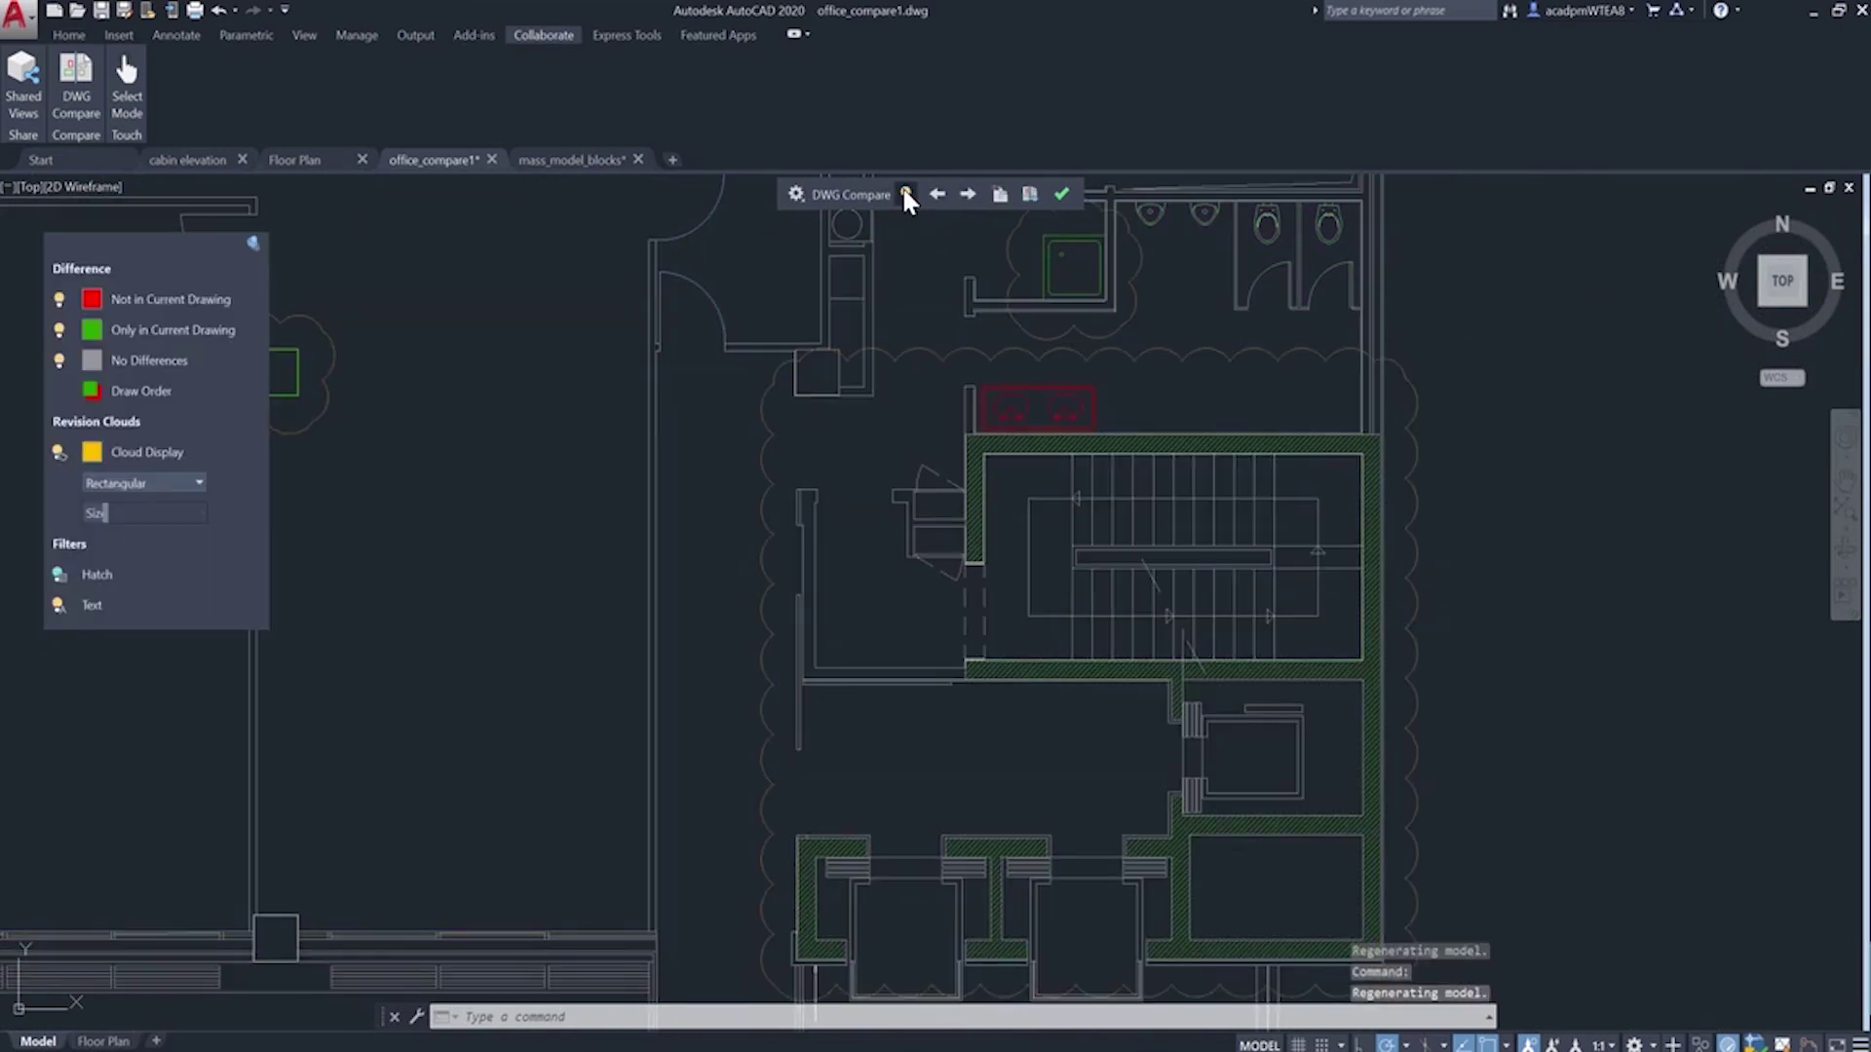
Delete the small closet with its doors attached to the outside of the stairwell's left wall.
click(880, 440)
click(975, 584)
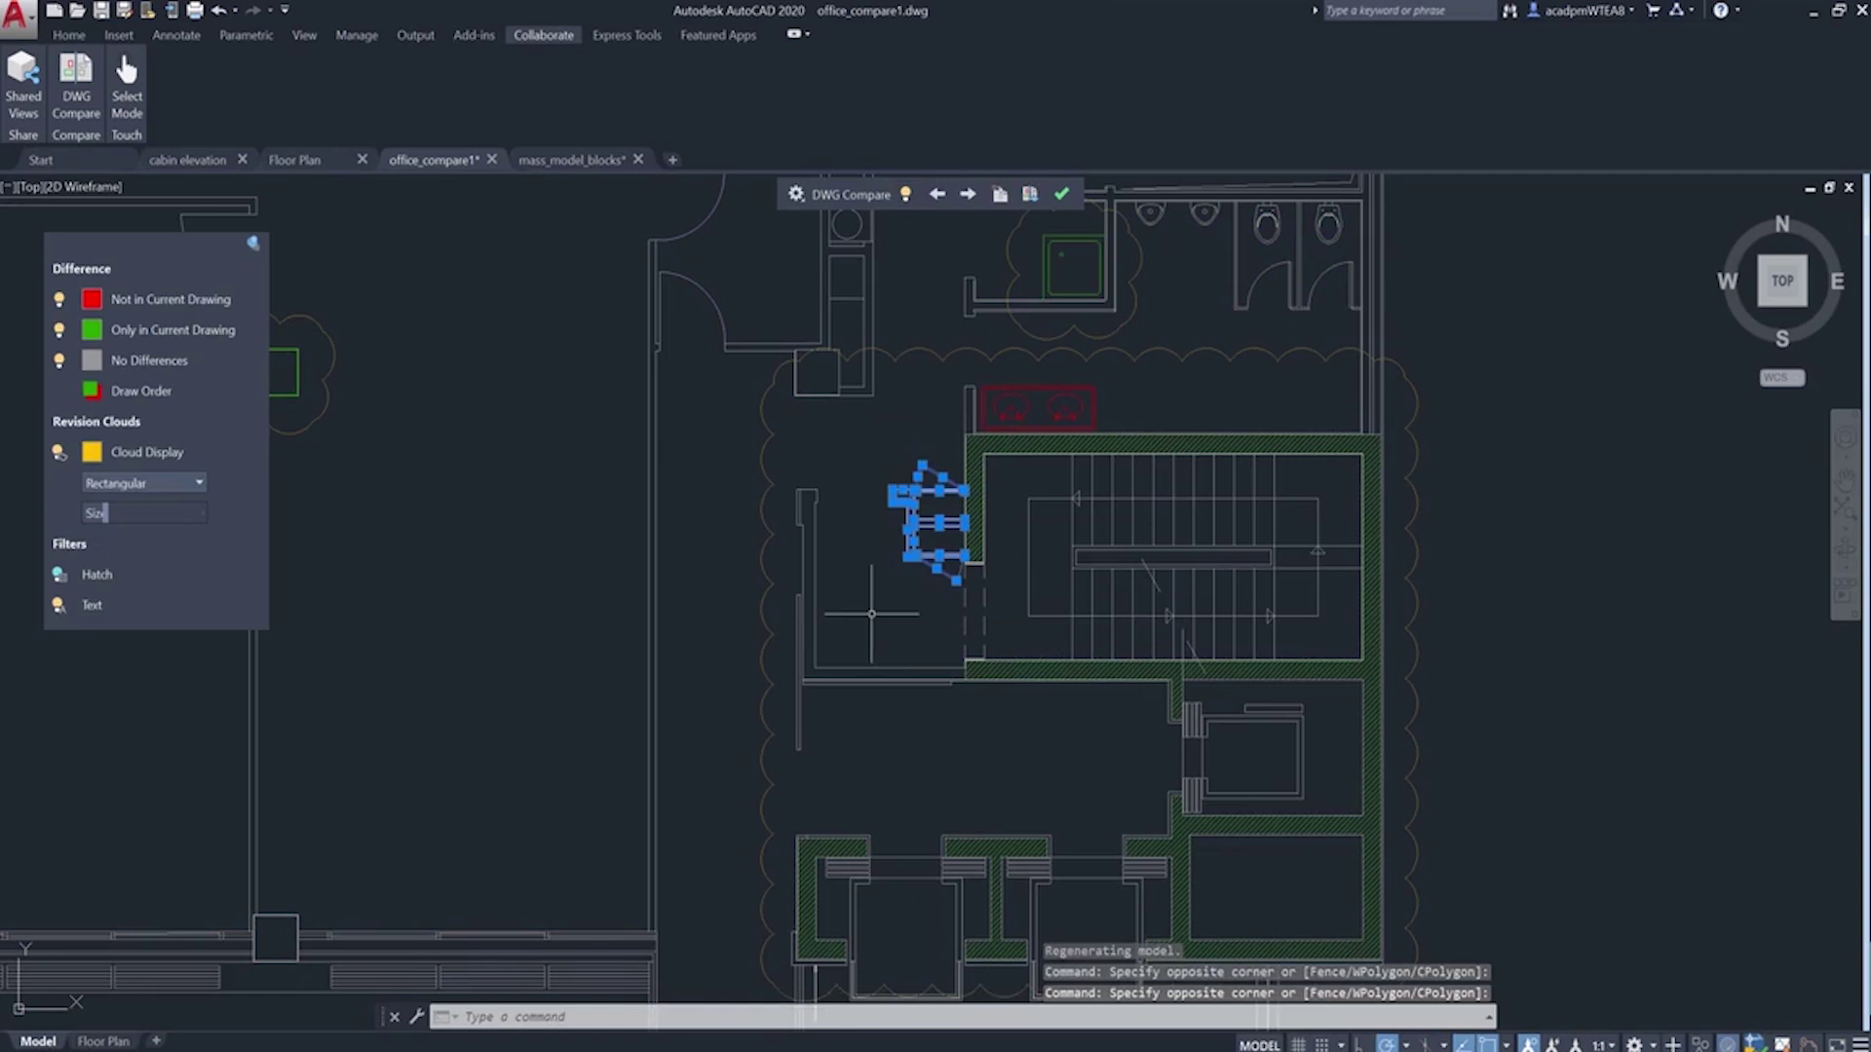
key(Delete)
Stretch the upper end of the wall opposite the stairwell entrance a short distance upward.
text(s)
key(Return)
click(819, 488)
click(793, 614)
key(Return)
click(786, 545)
click(785, 514)
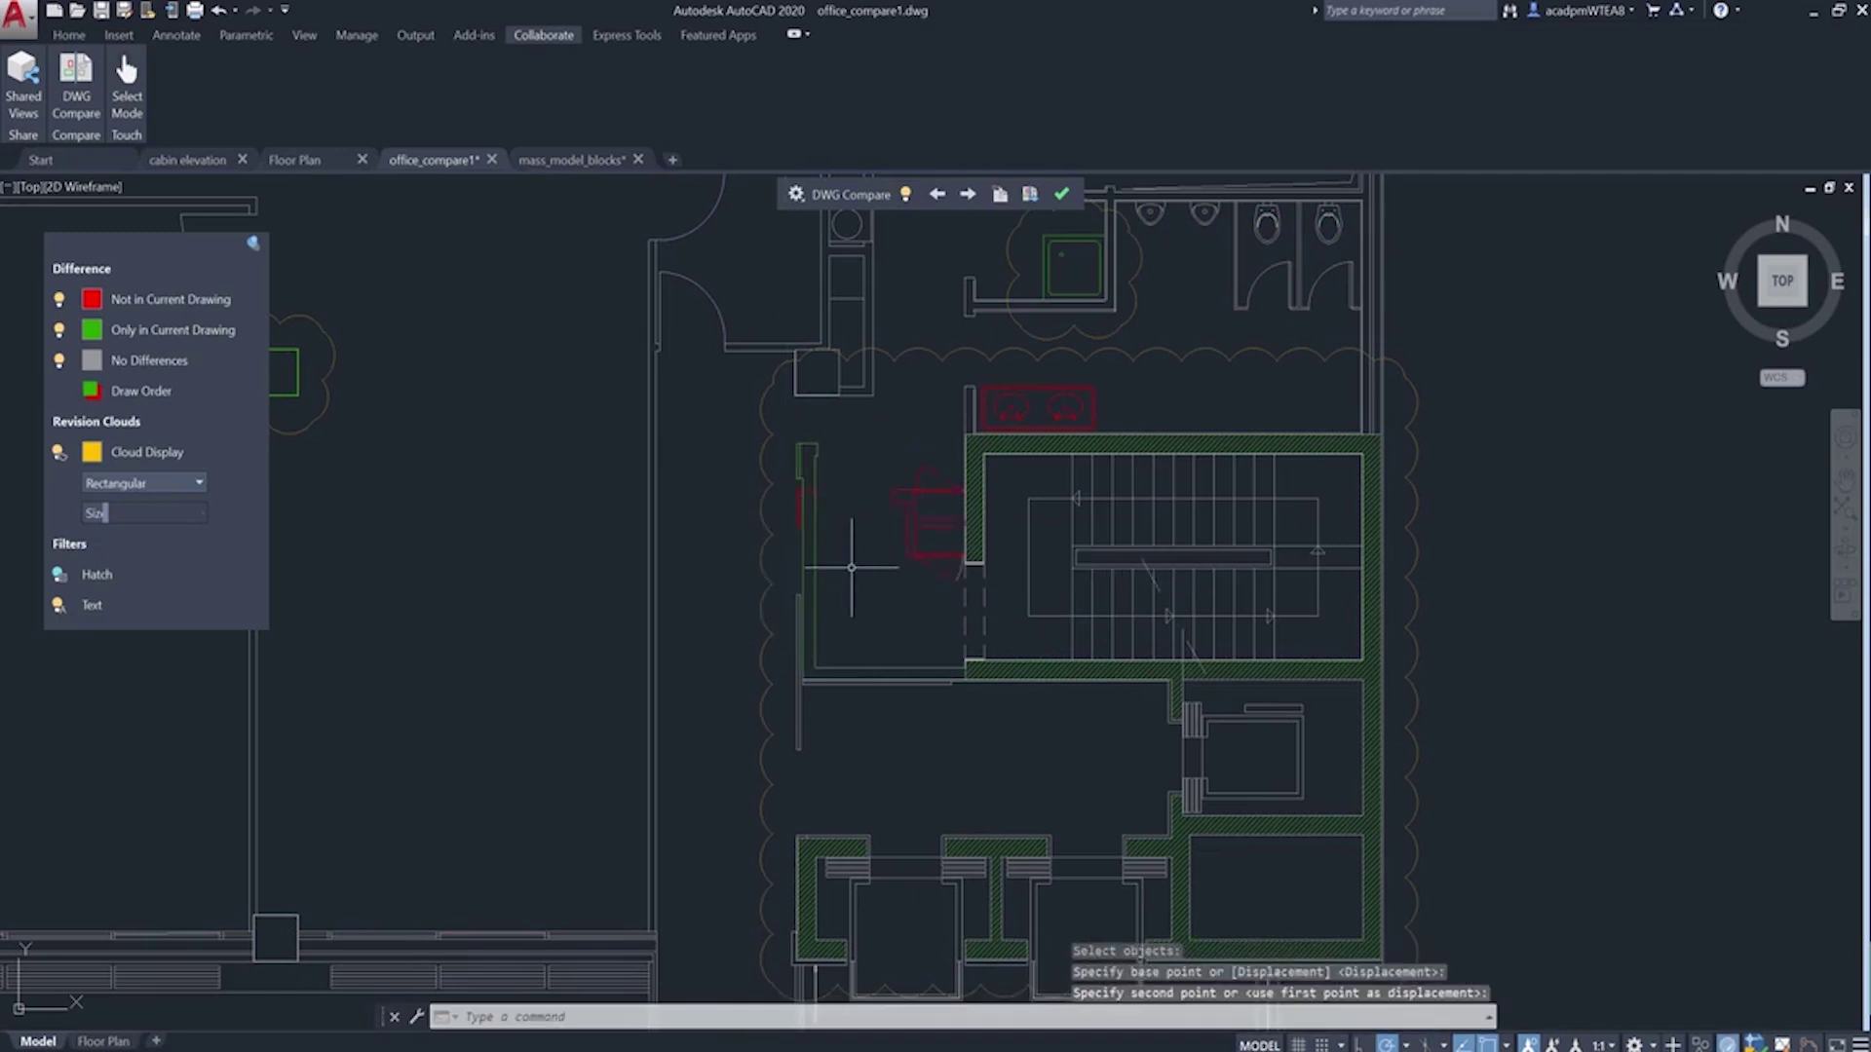
Import the double-sink counter above the stairwell from the compared drawing into the current one.
click(1001, 195)
click(1108, 377)
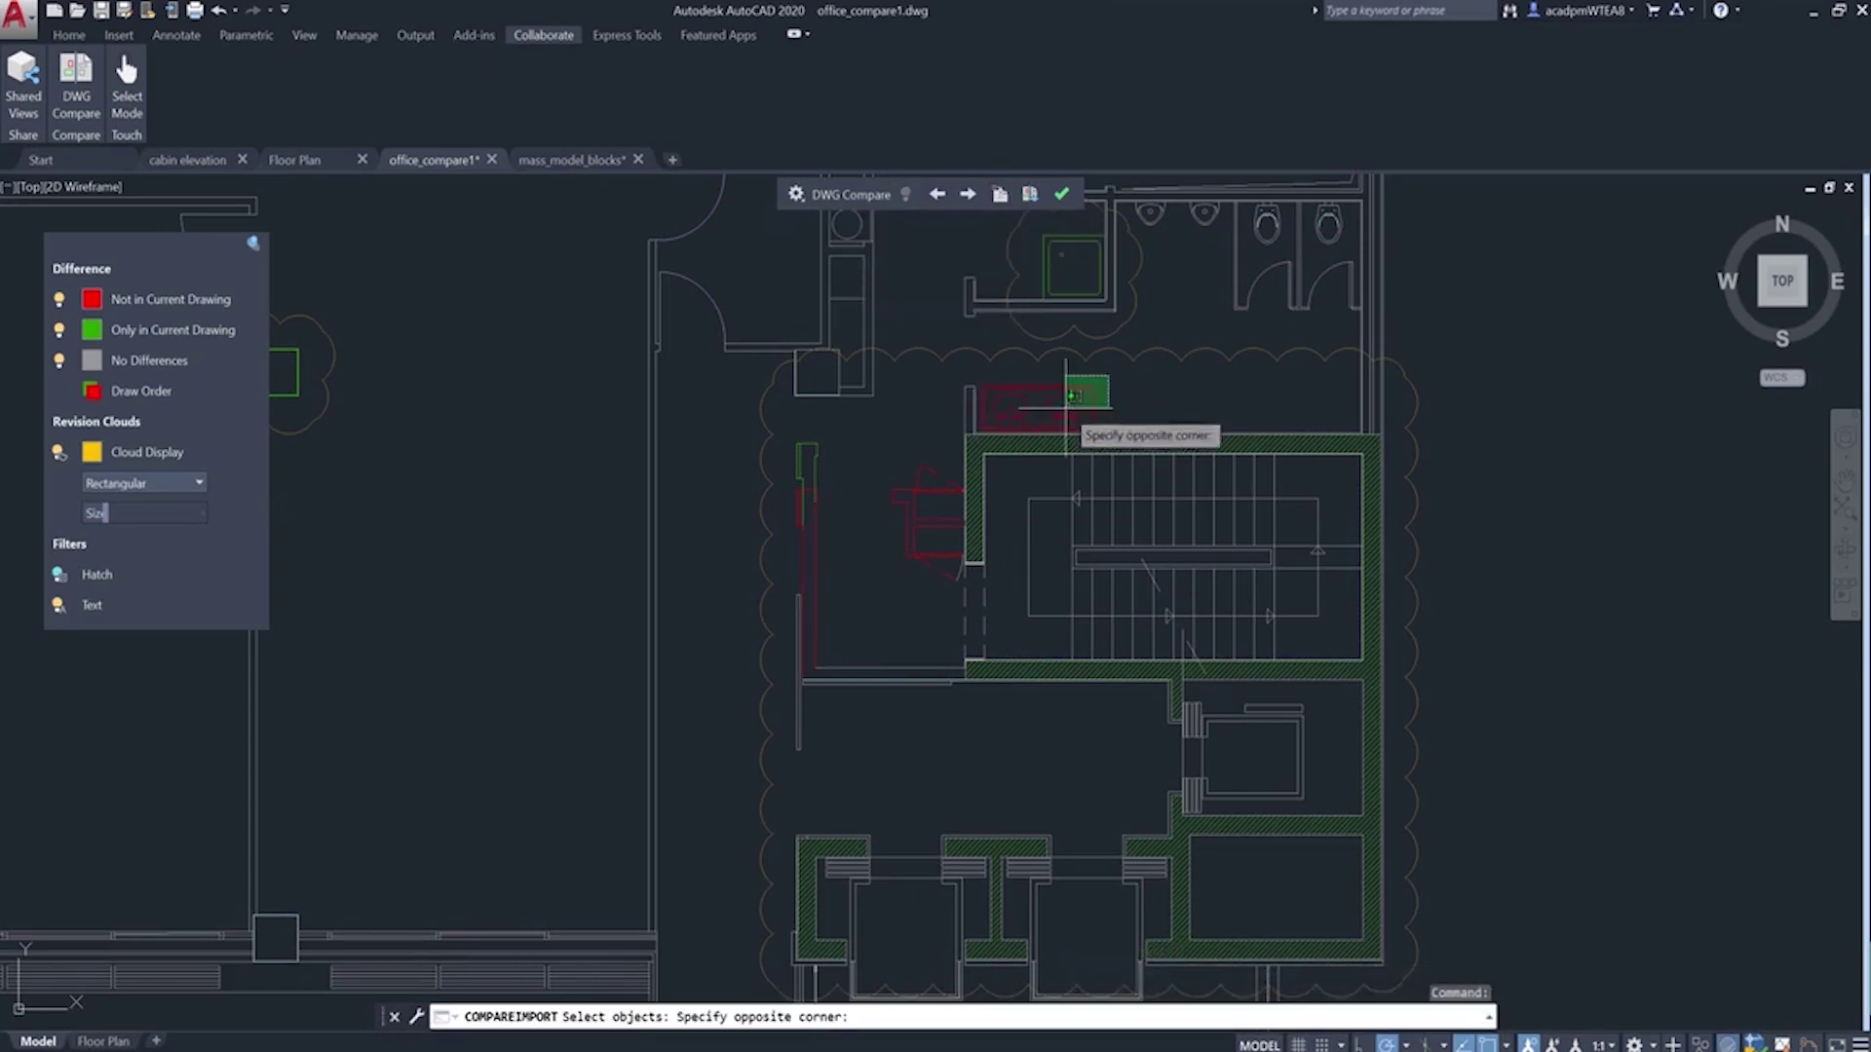
click(979, 426)
key(Return)
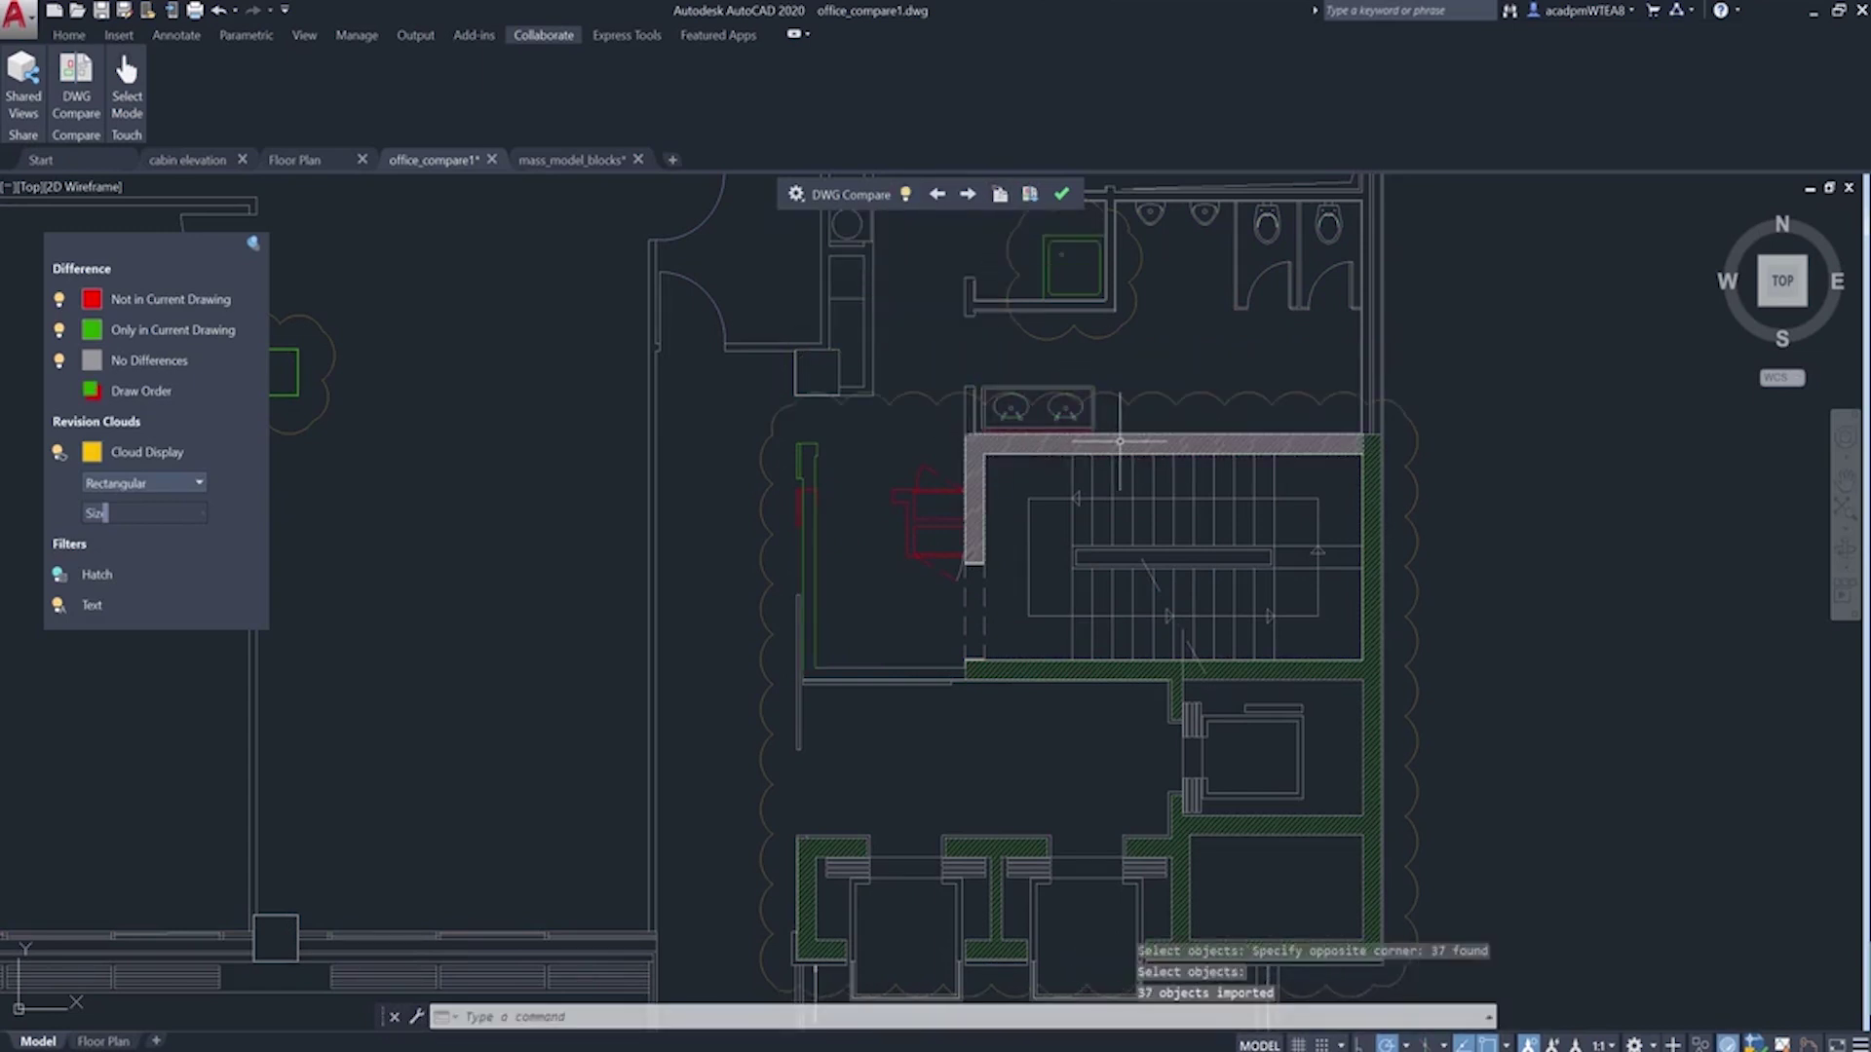
middle_drag(1114, 367, 1042, 433)
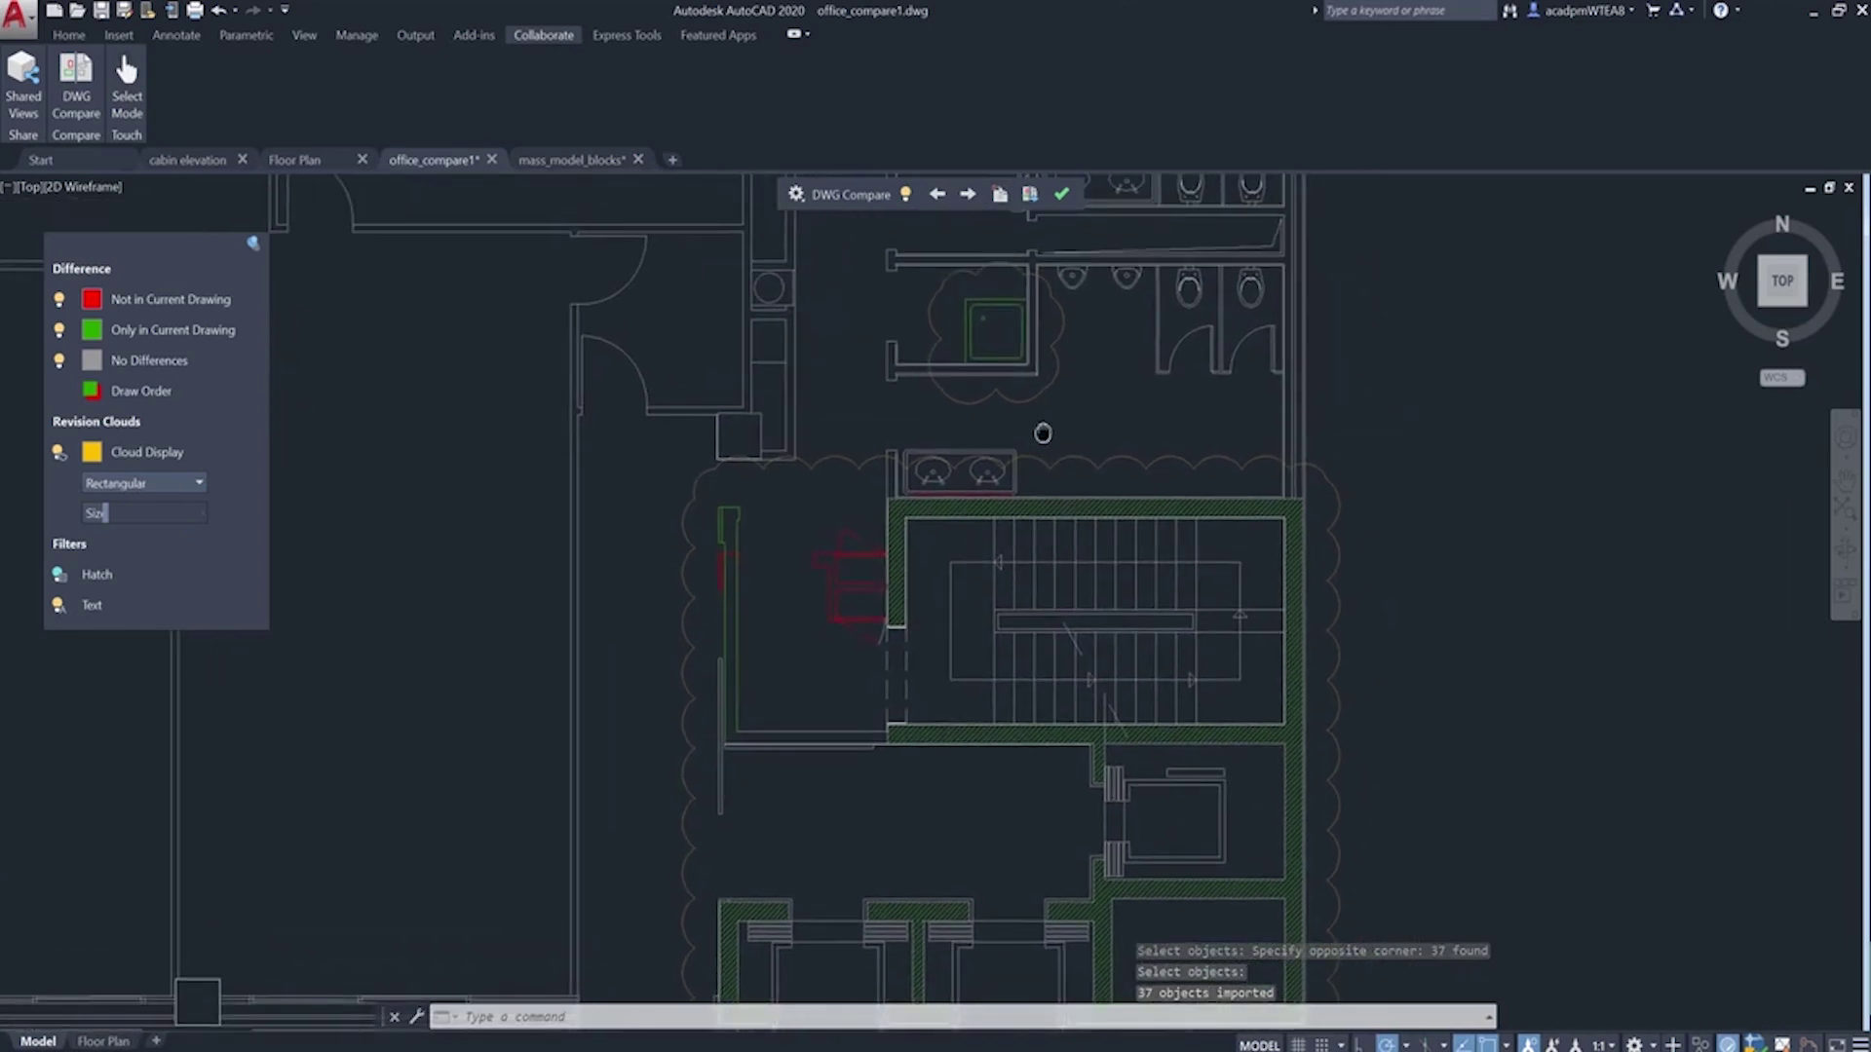
scroll(1042, 432, up, 3)
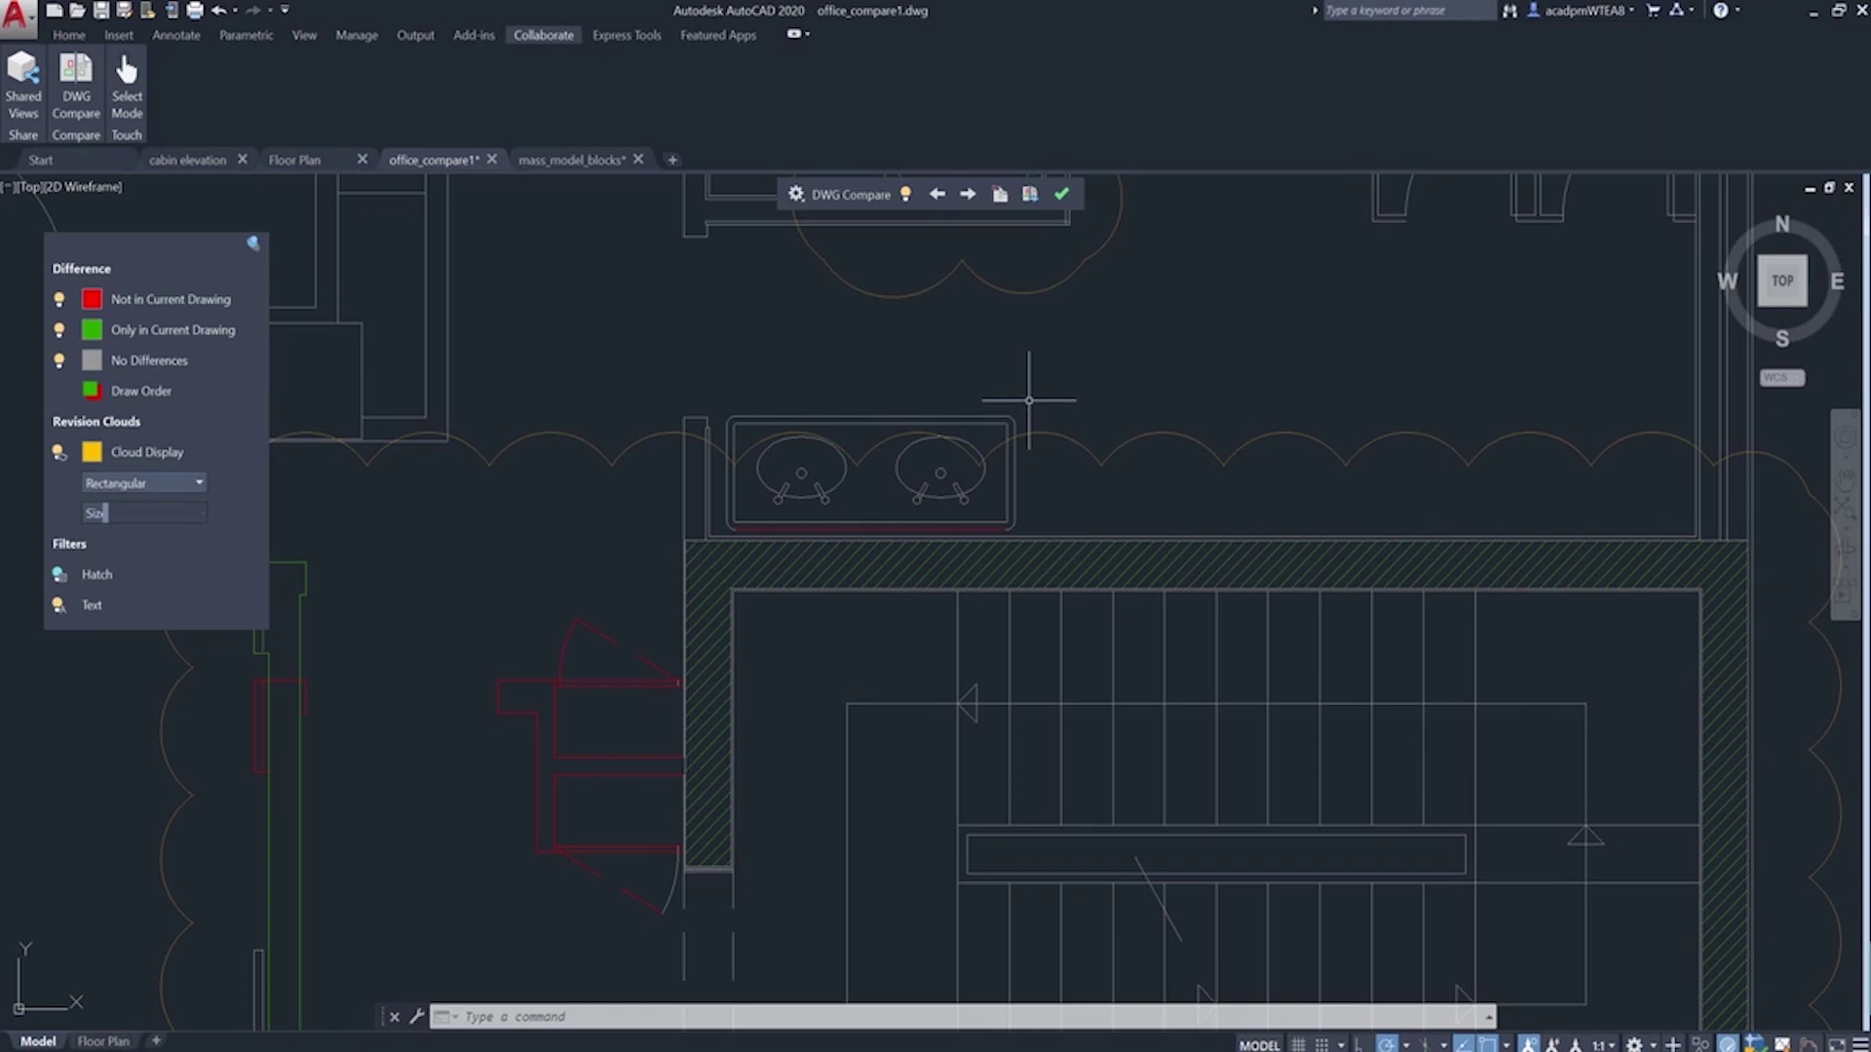
Export the comparison as a snapshot drawing named "Compare_office_compare1 vs office_compare2.dwg".
click(1029, 194)
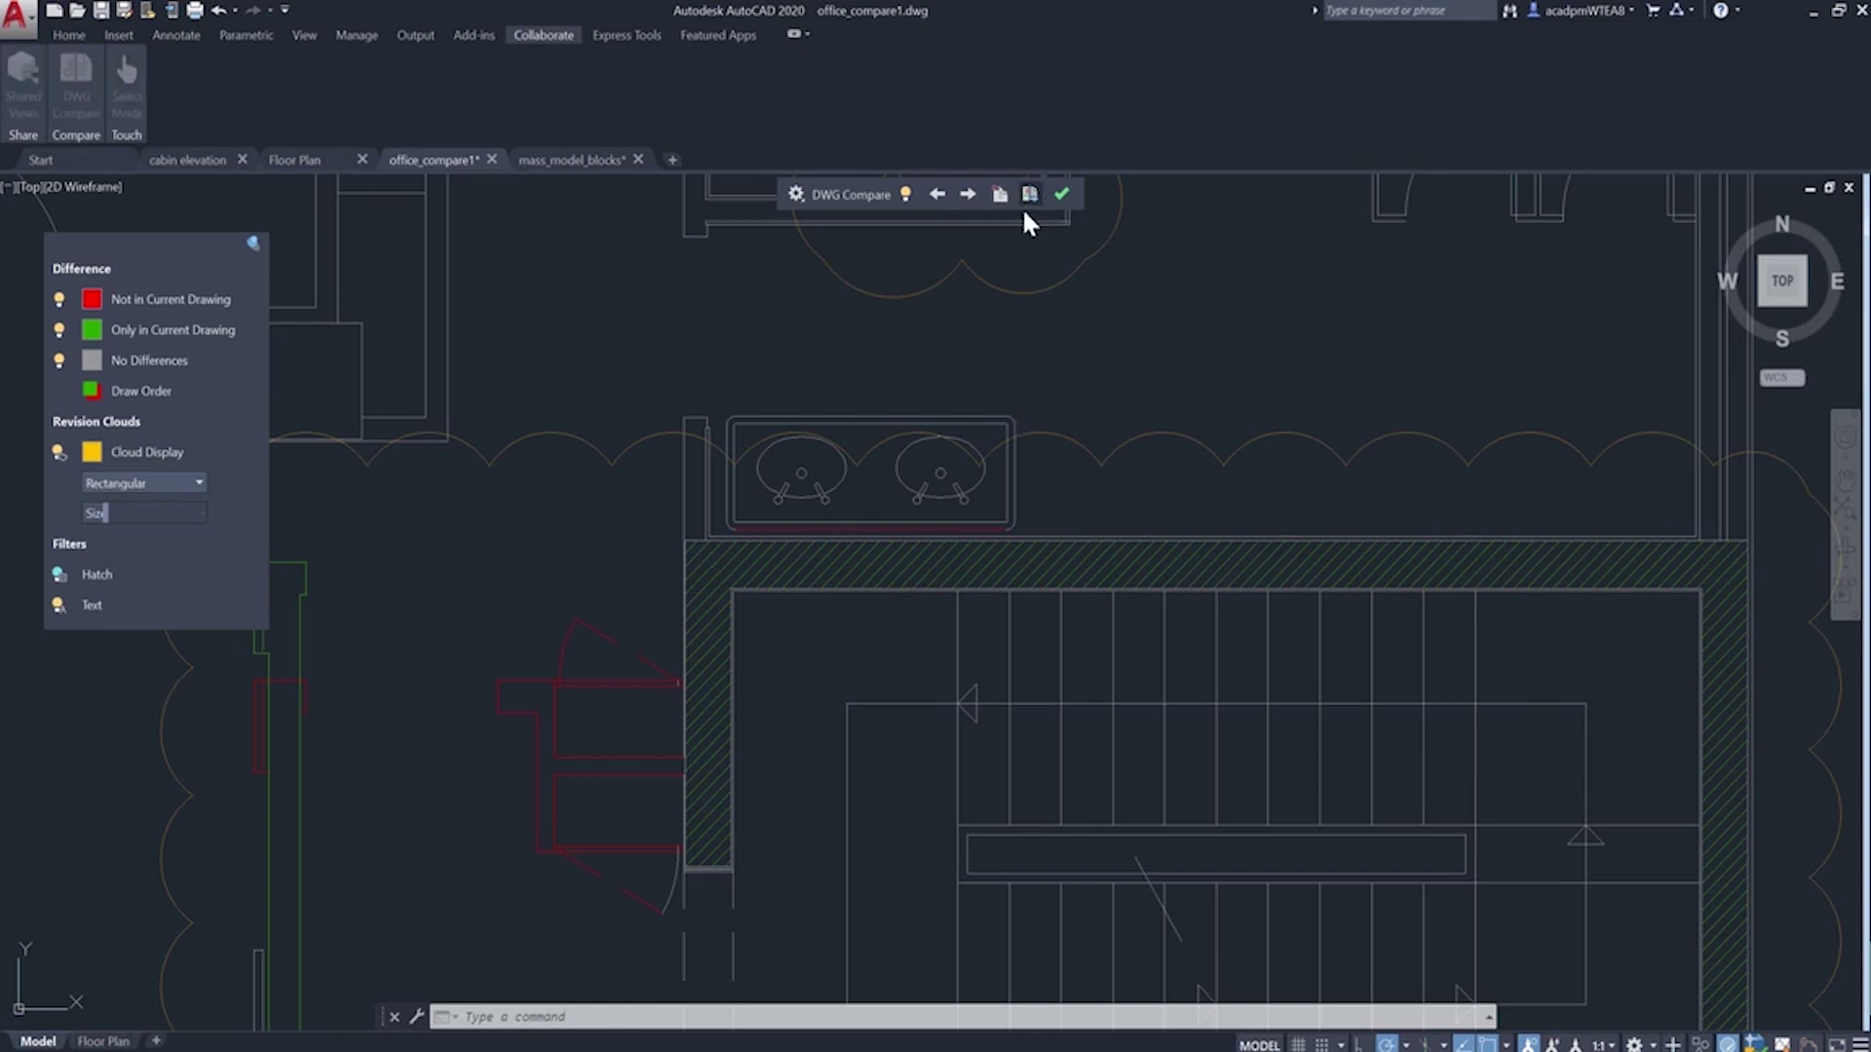
click(1022, 575)
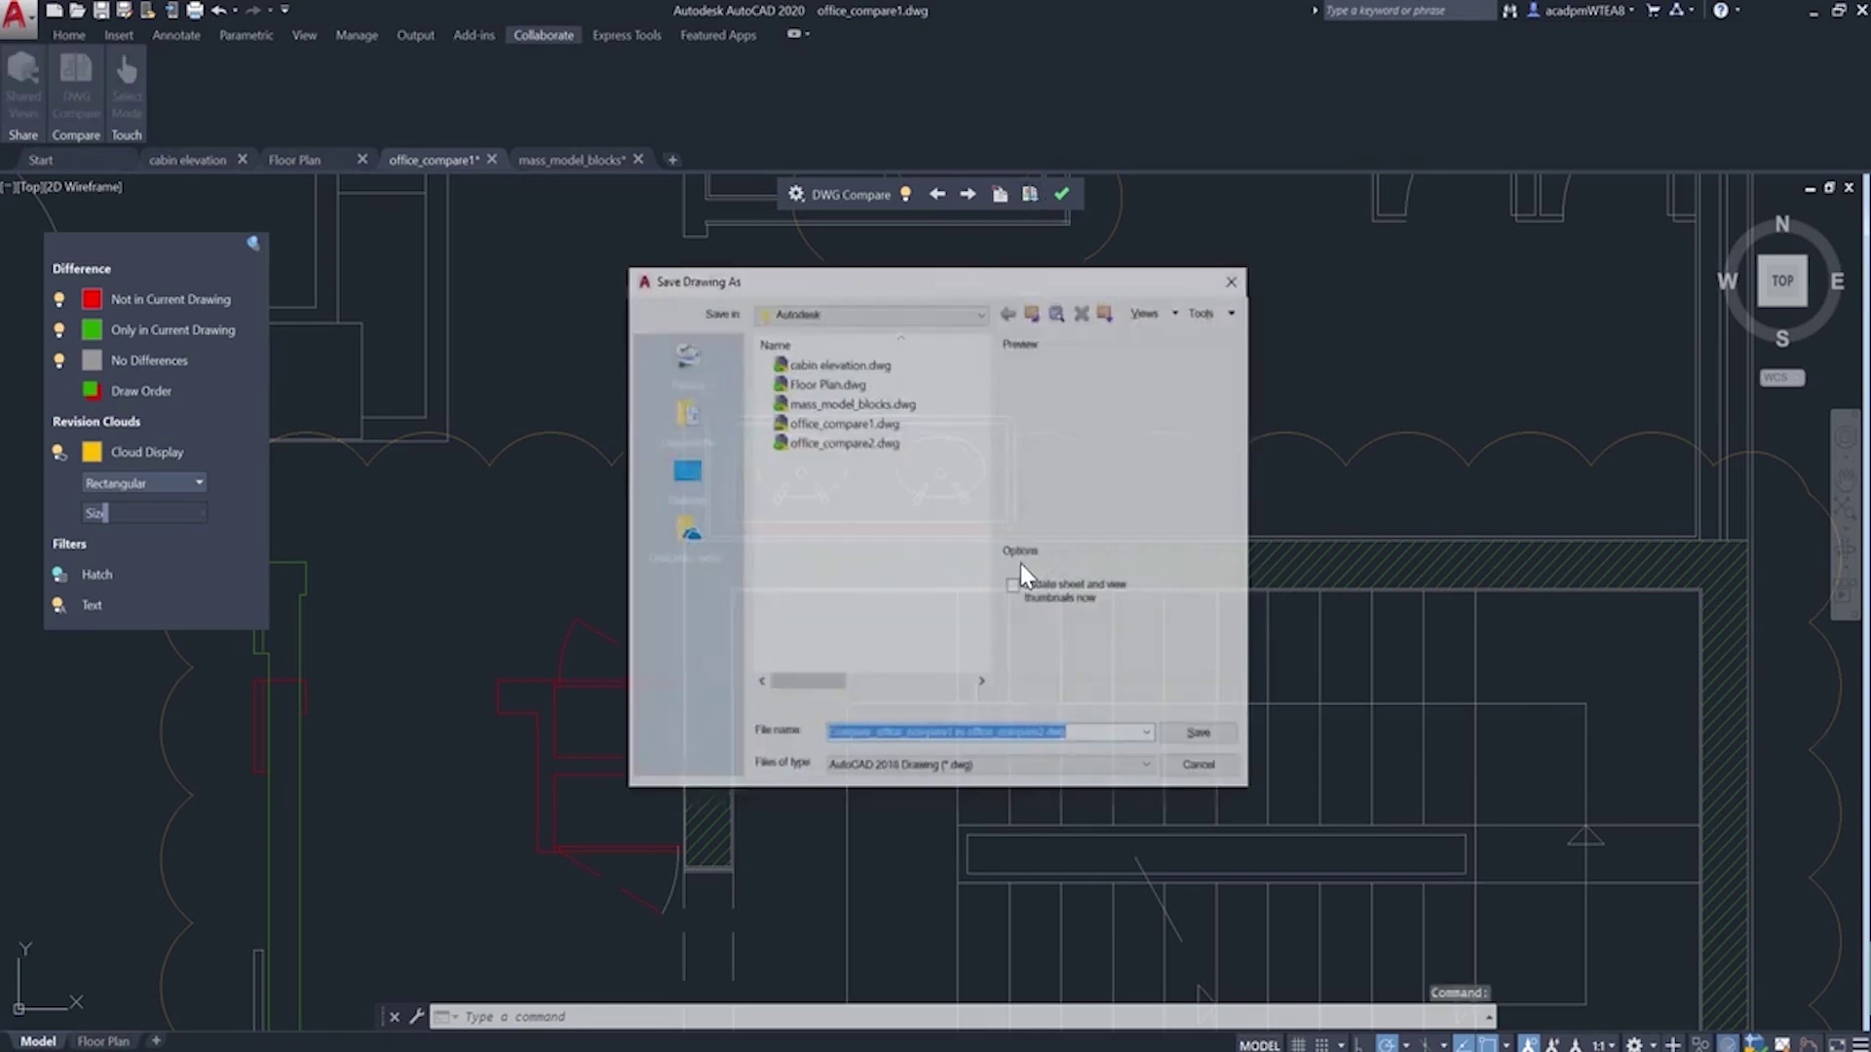
click(1194, 736)
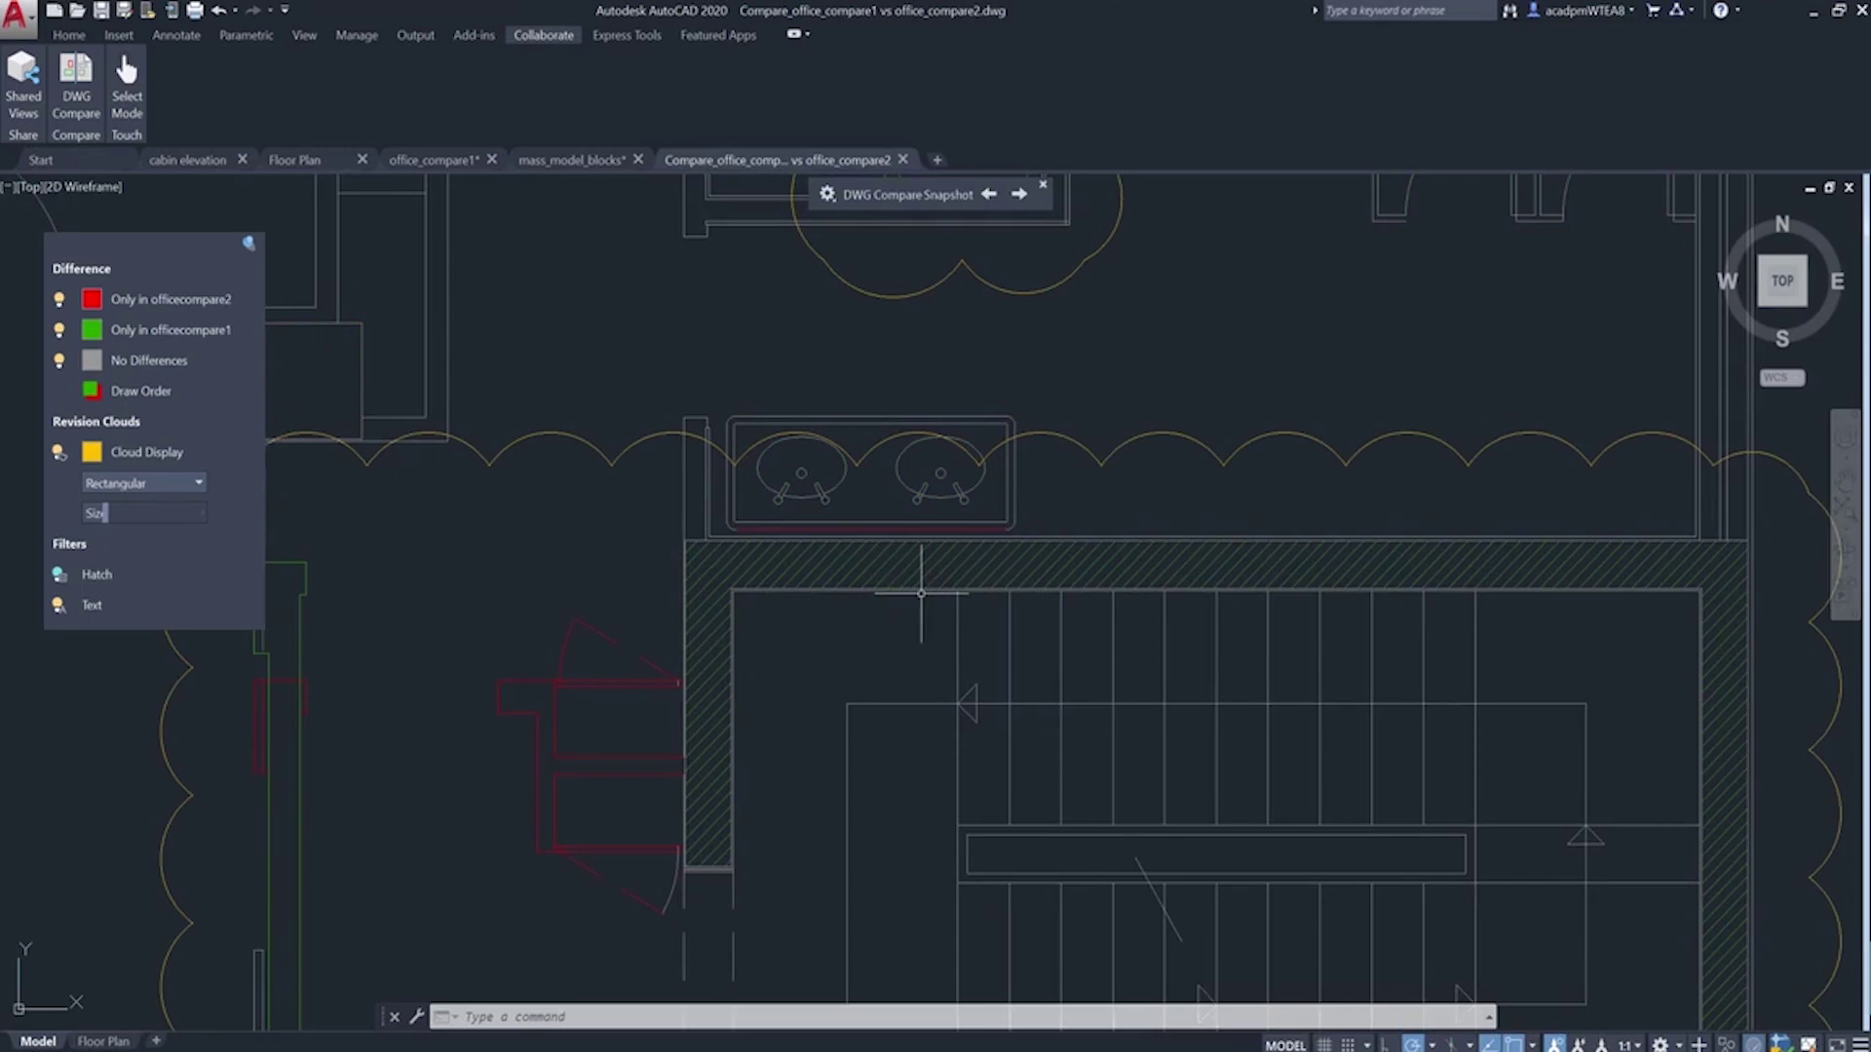
Return to the office_compare1 drawing and end the comparison.
click(440, 159)
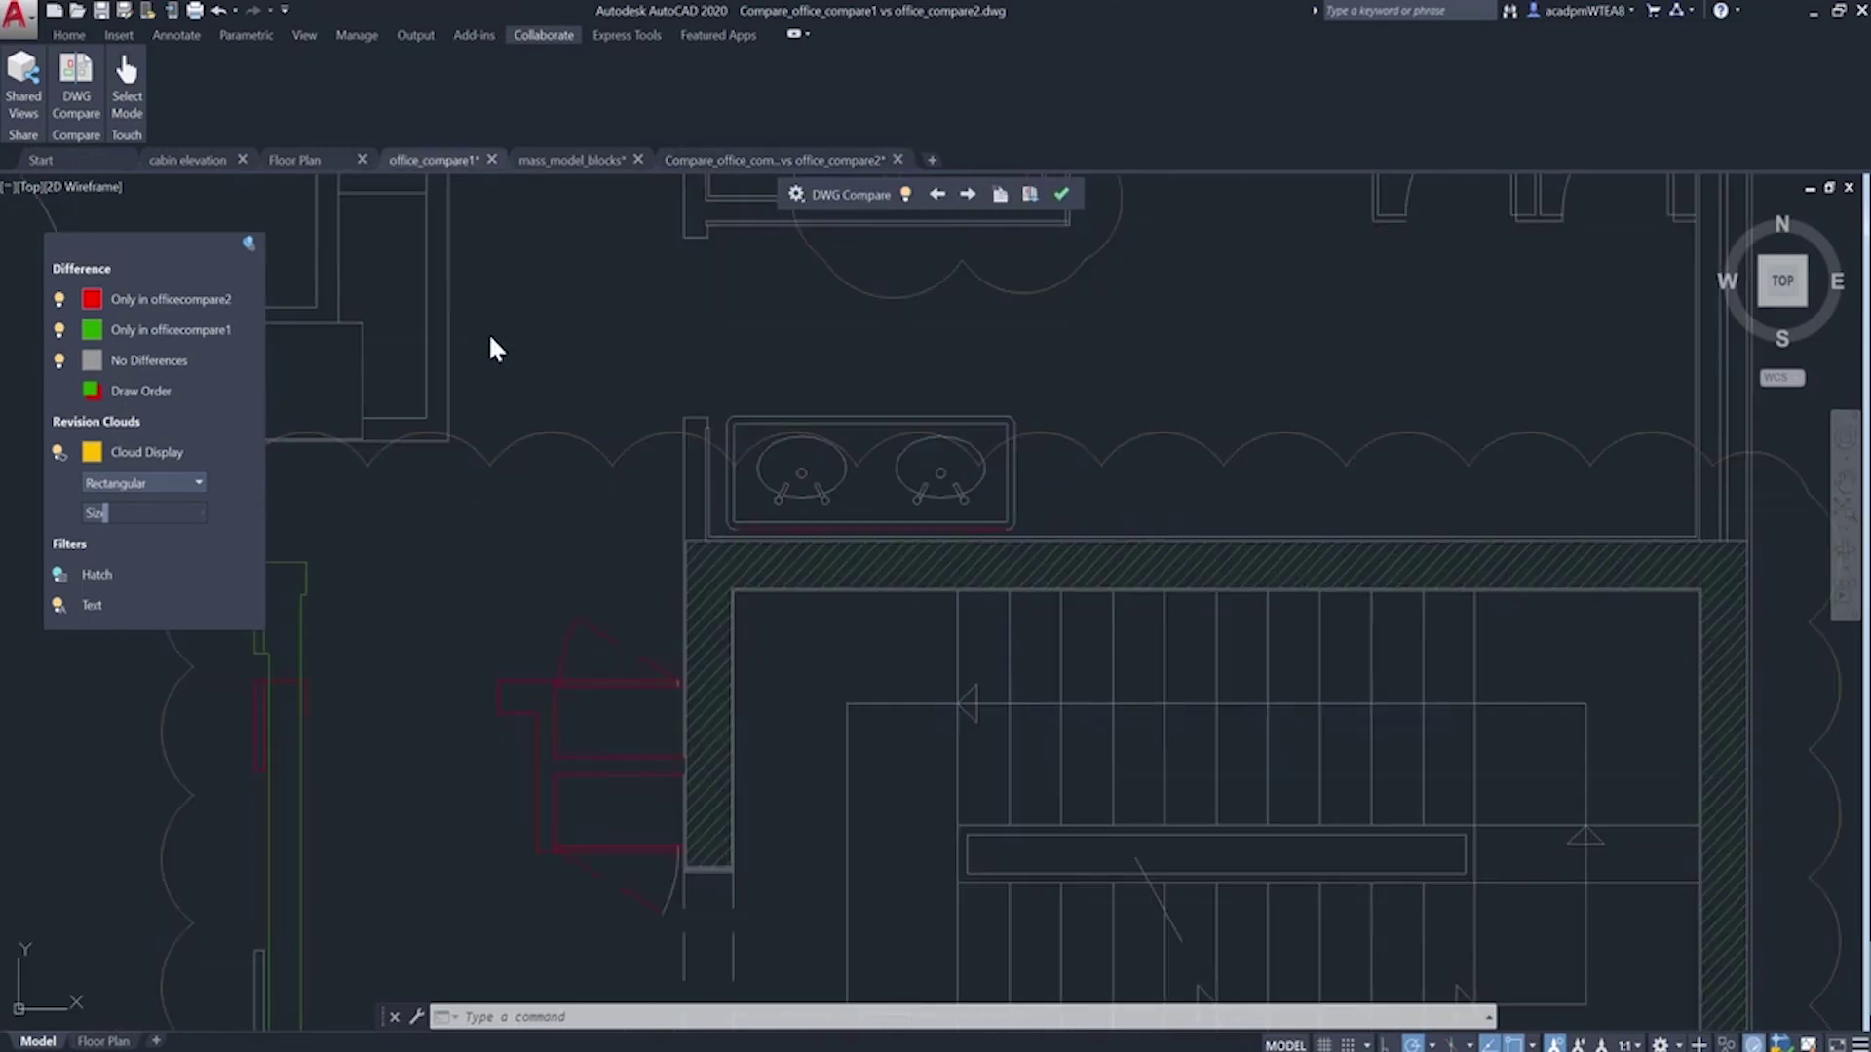
click(1062, 196)
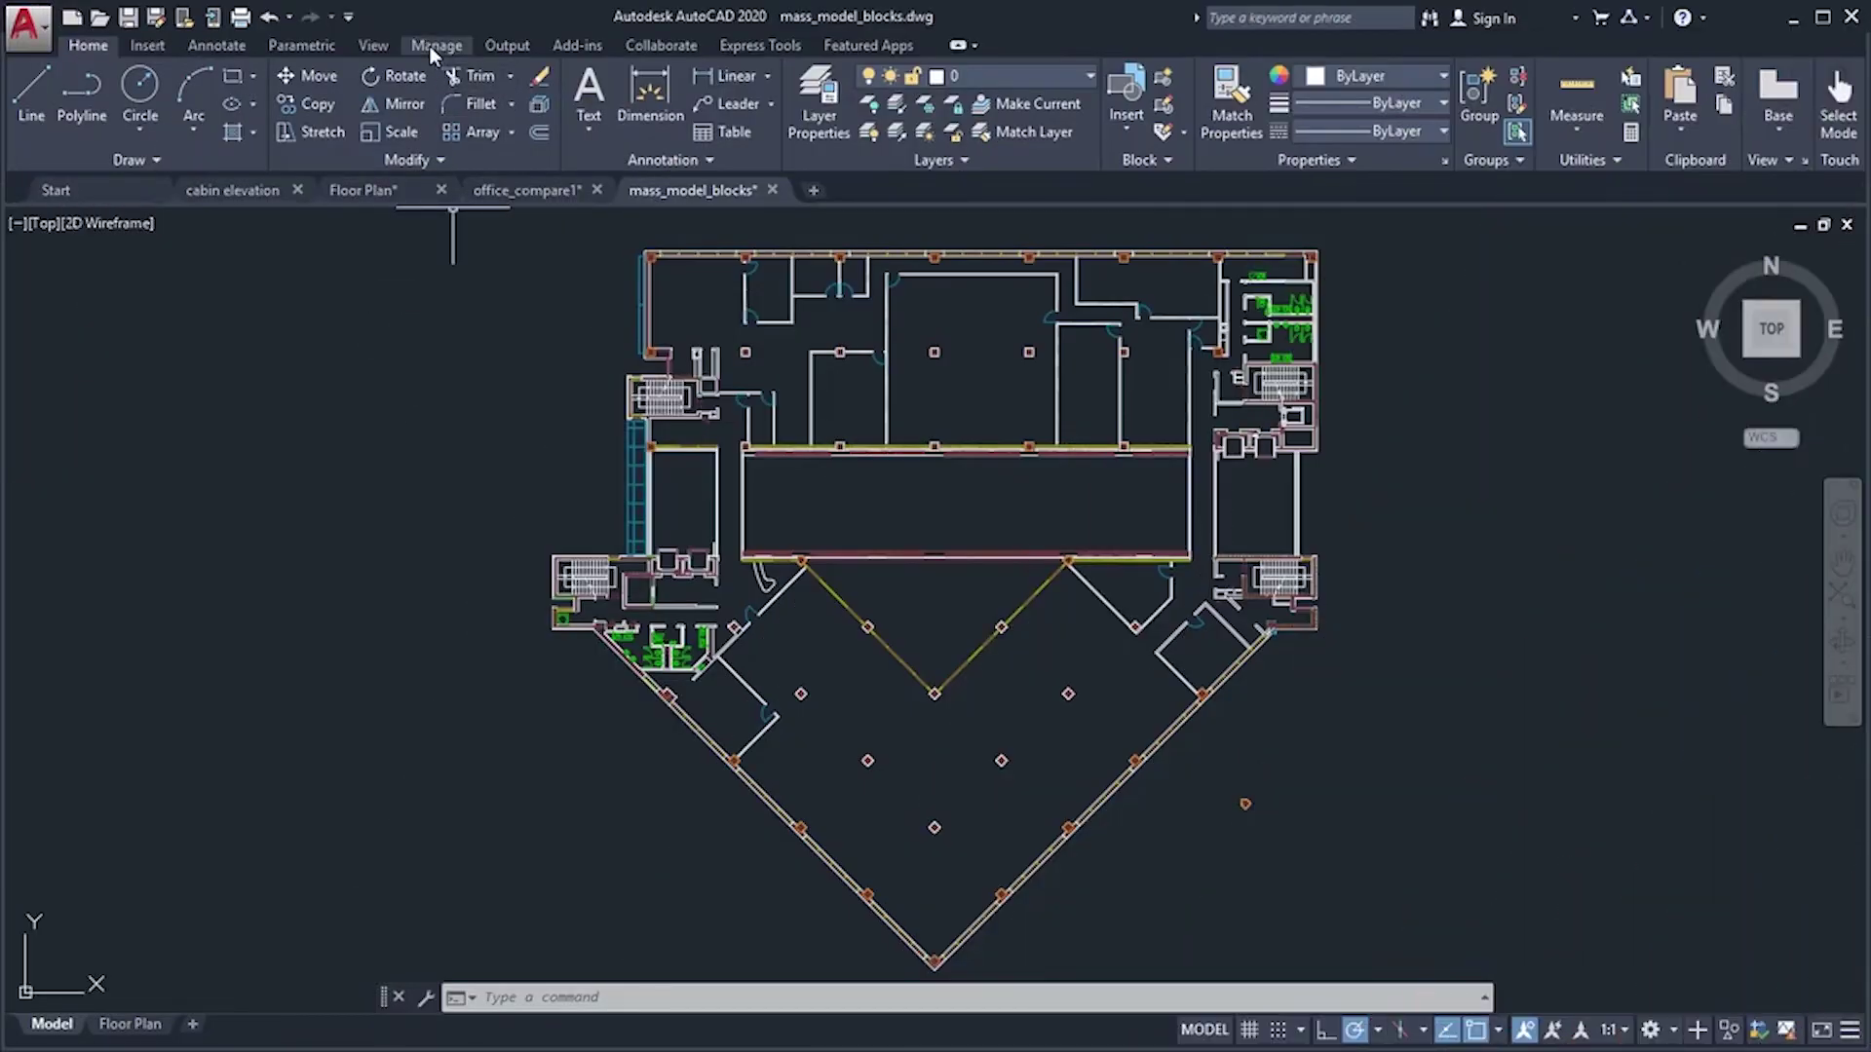
Start Purge, mark the unused blocks BR 1 and BRISE 1, and preview BR 1 in an enlarged preview area.
click(436, 45)
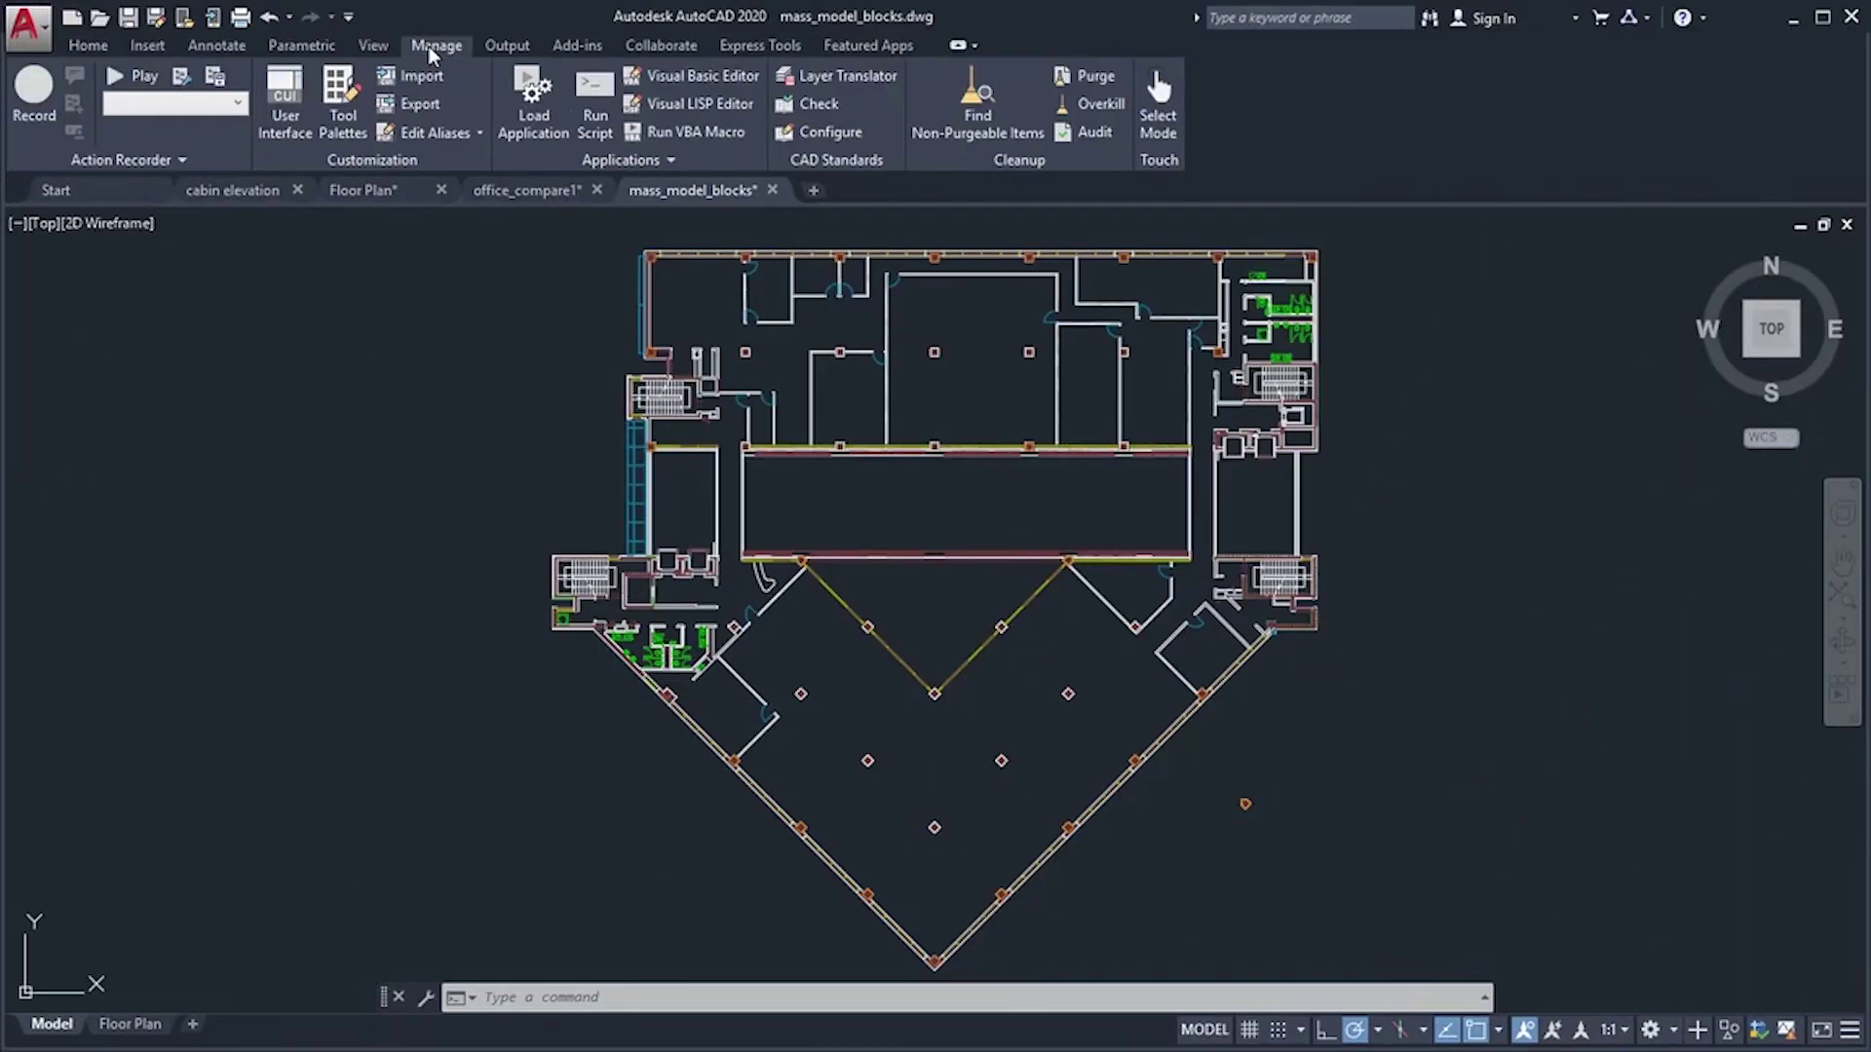
click(1068, 78)
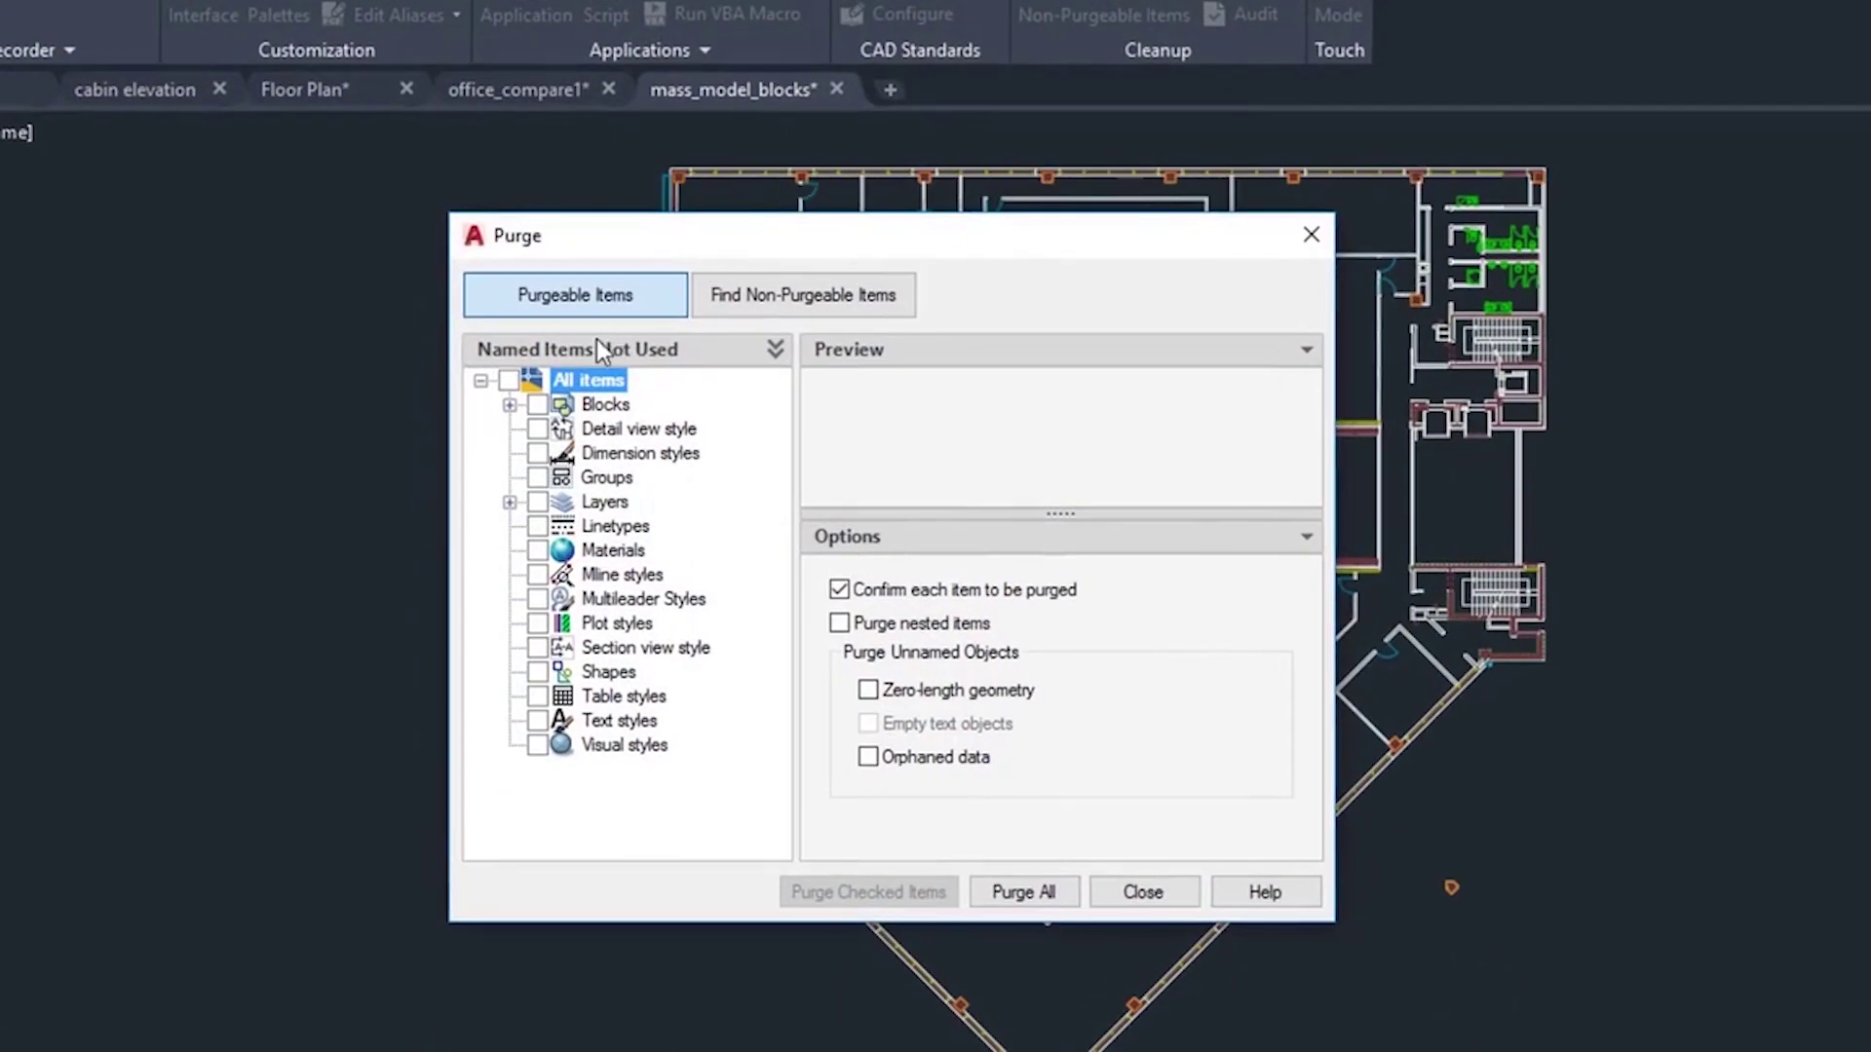
click(509, 404)
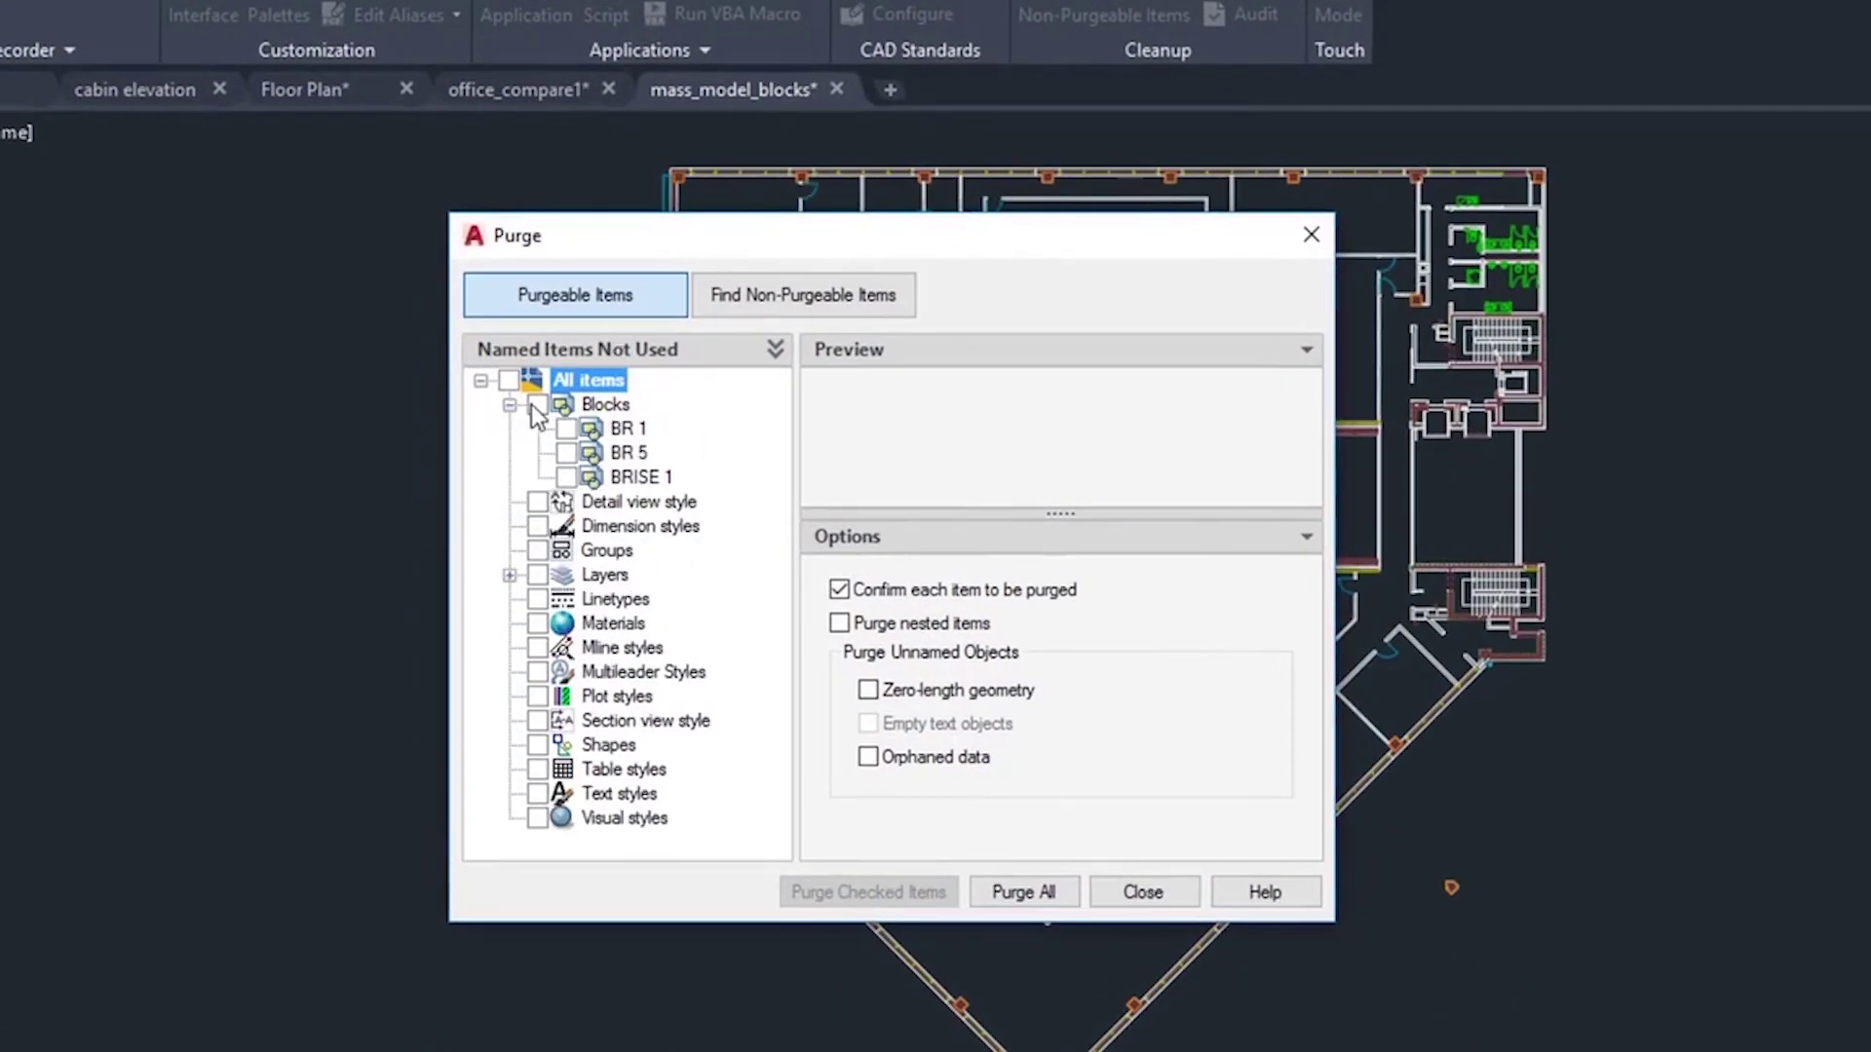
click(536, 404)
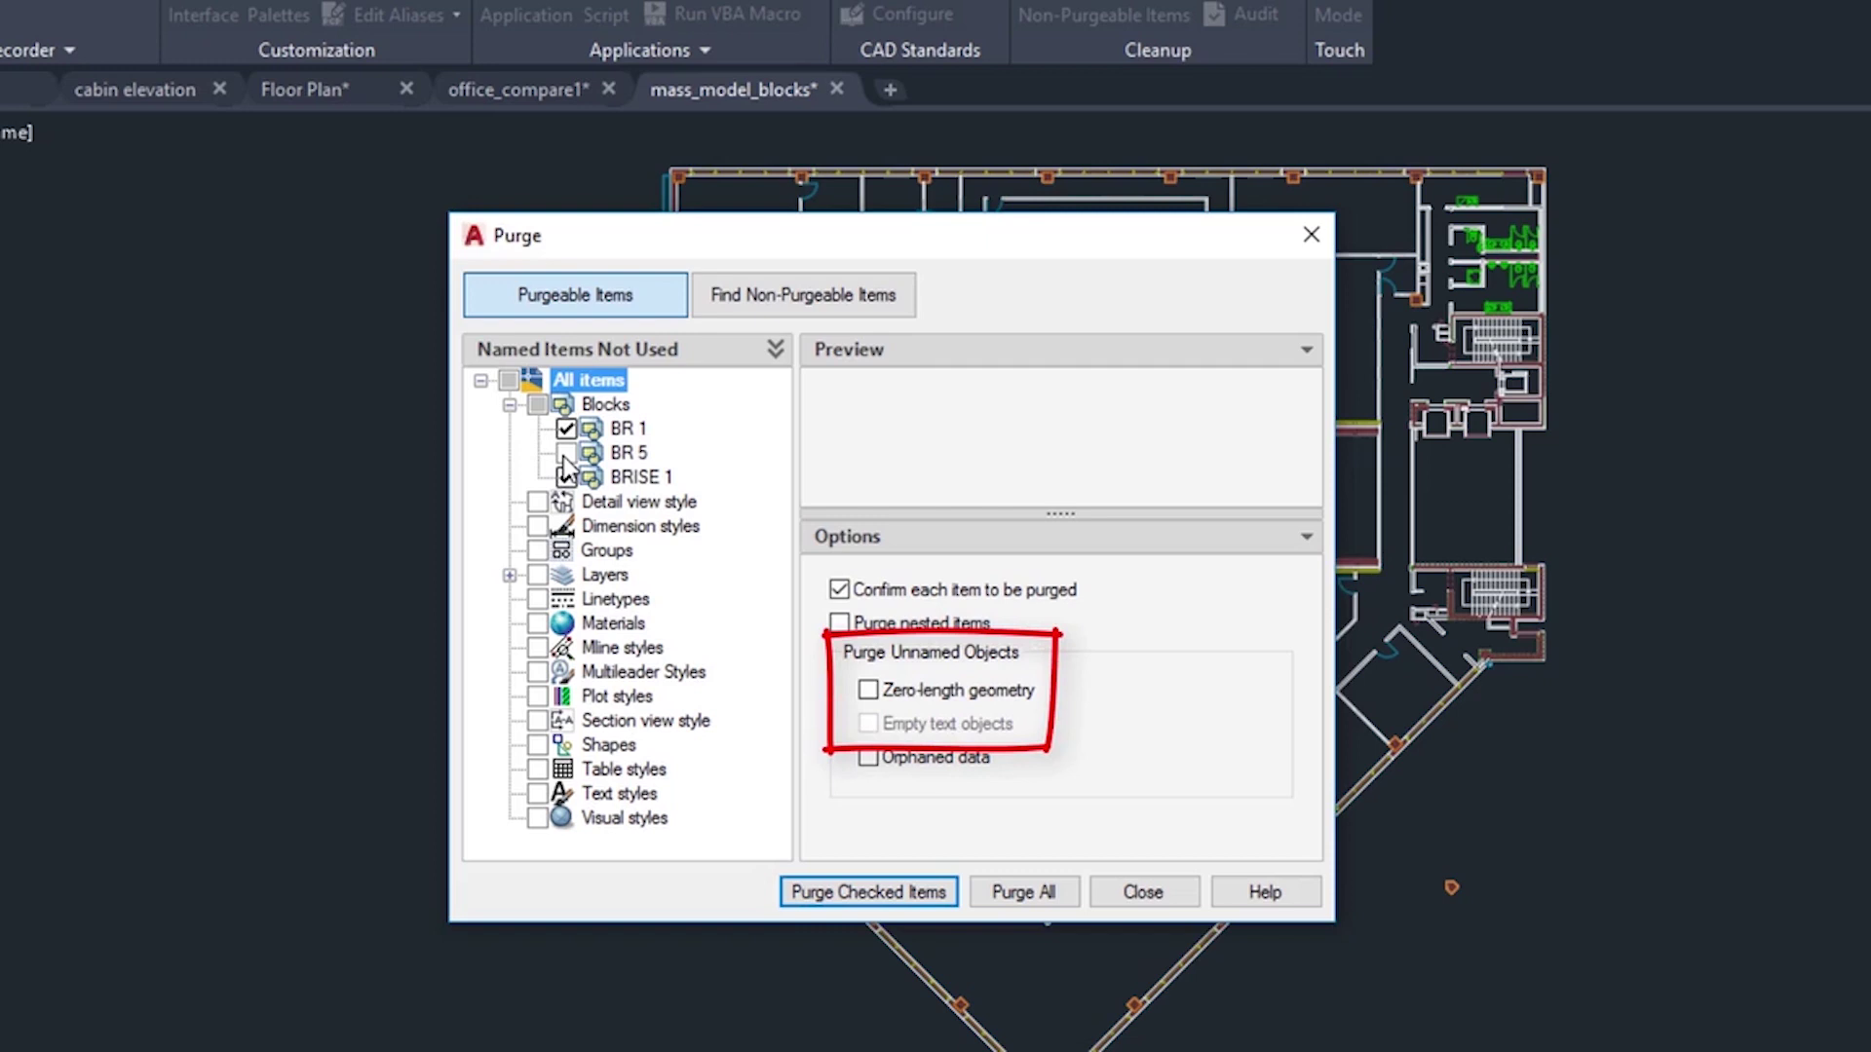
click(620, 430)
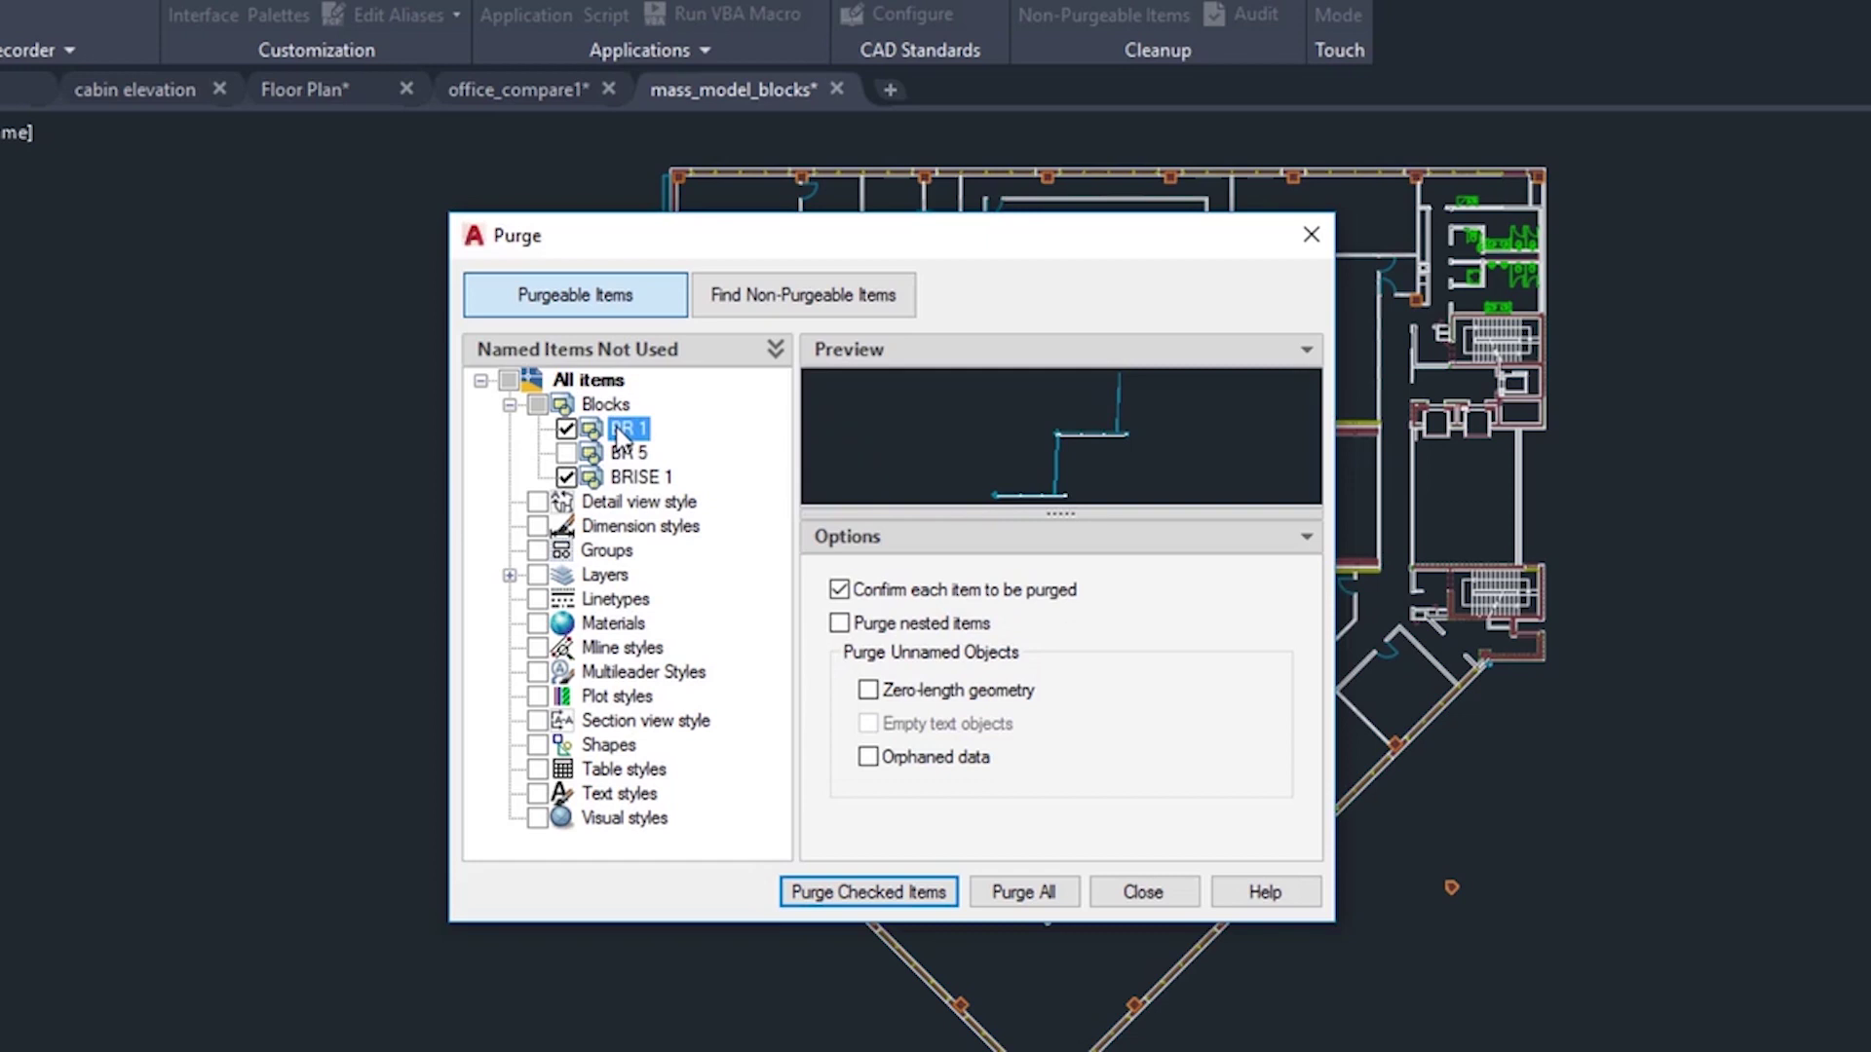
drag(1043, 513, 1040, 696)
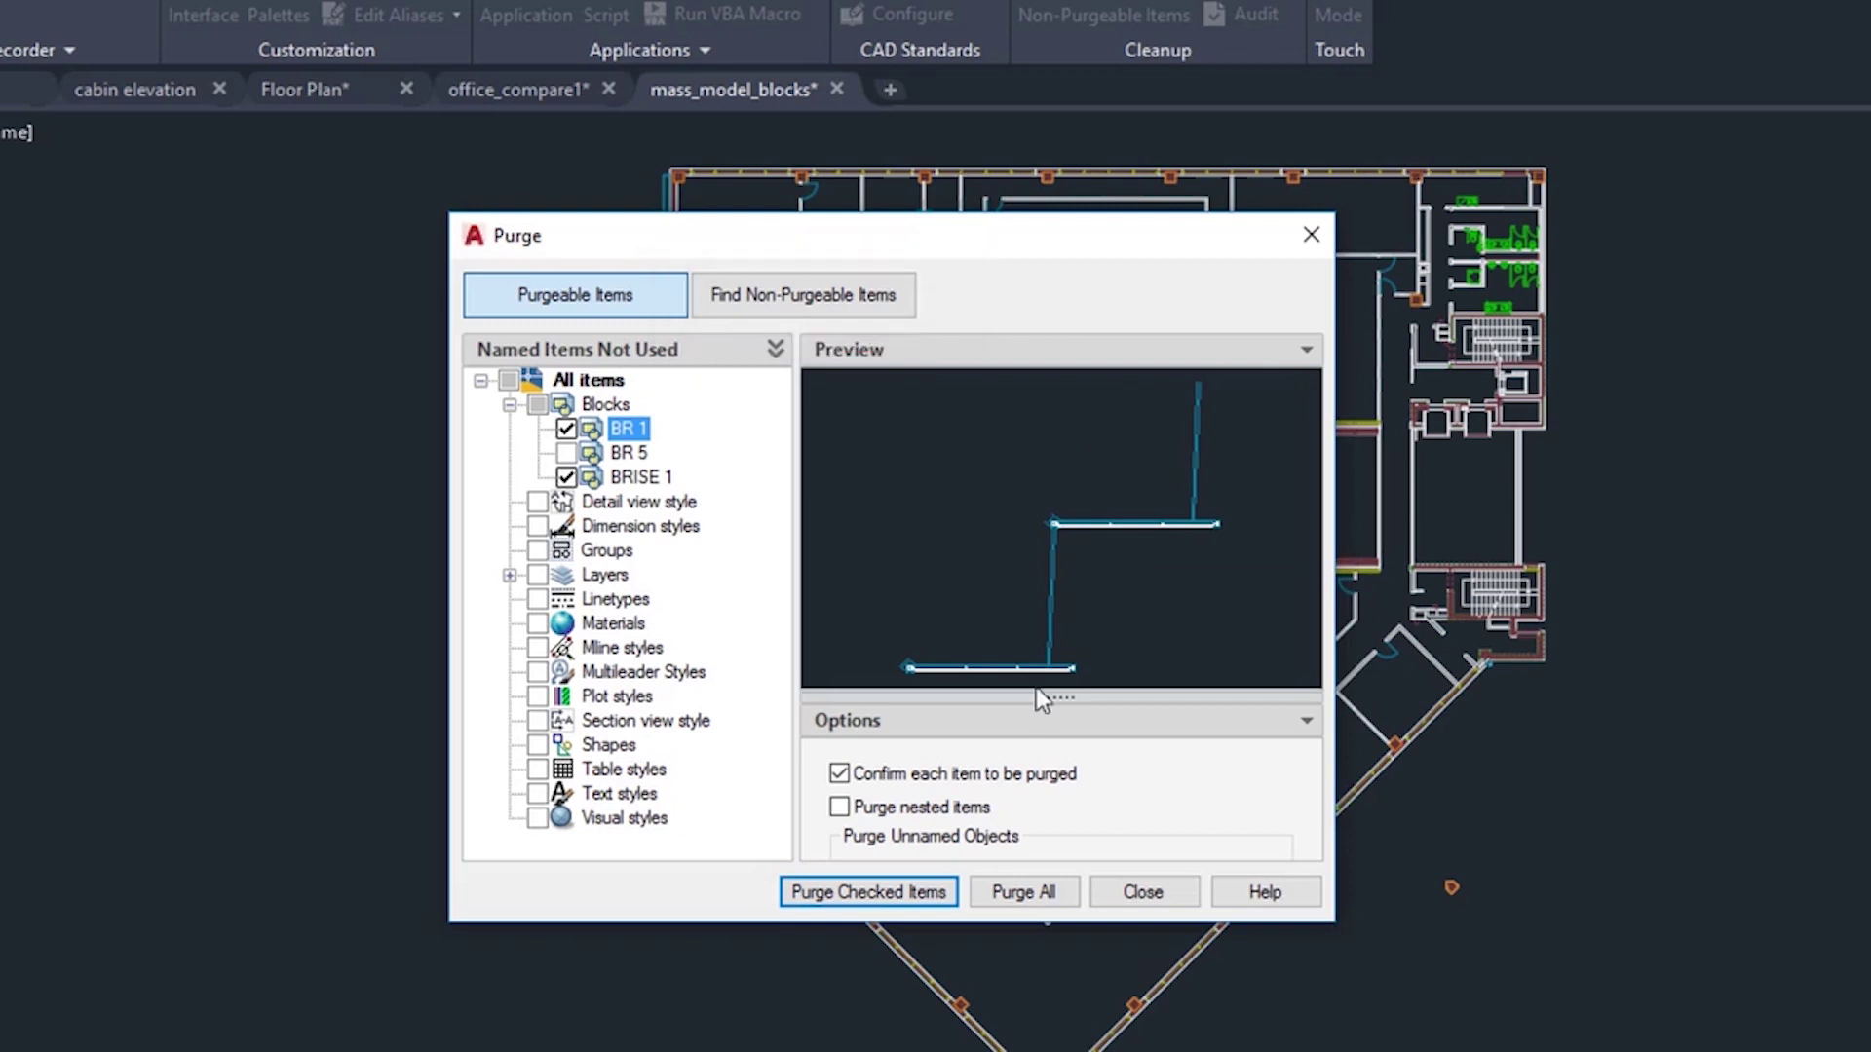
Find why the Doors layer is non-purgeable and select its Door 1 block insertions in the drawing.
click(791, 298)
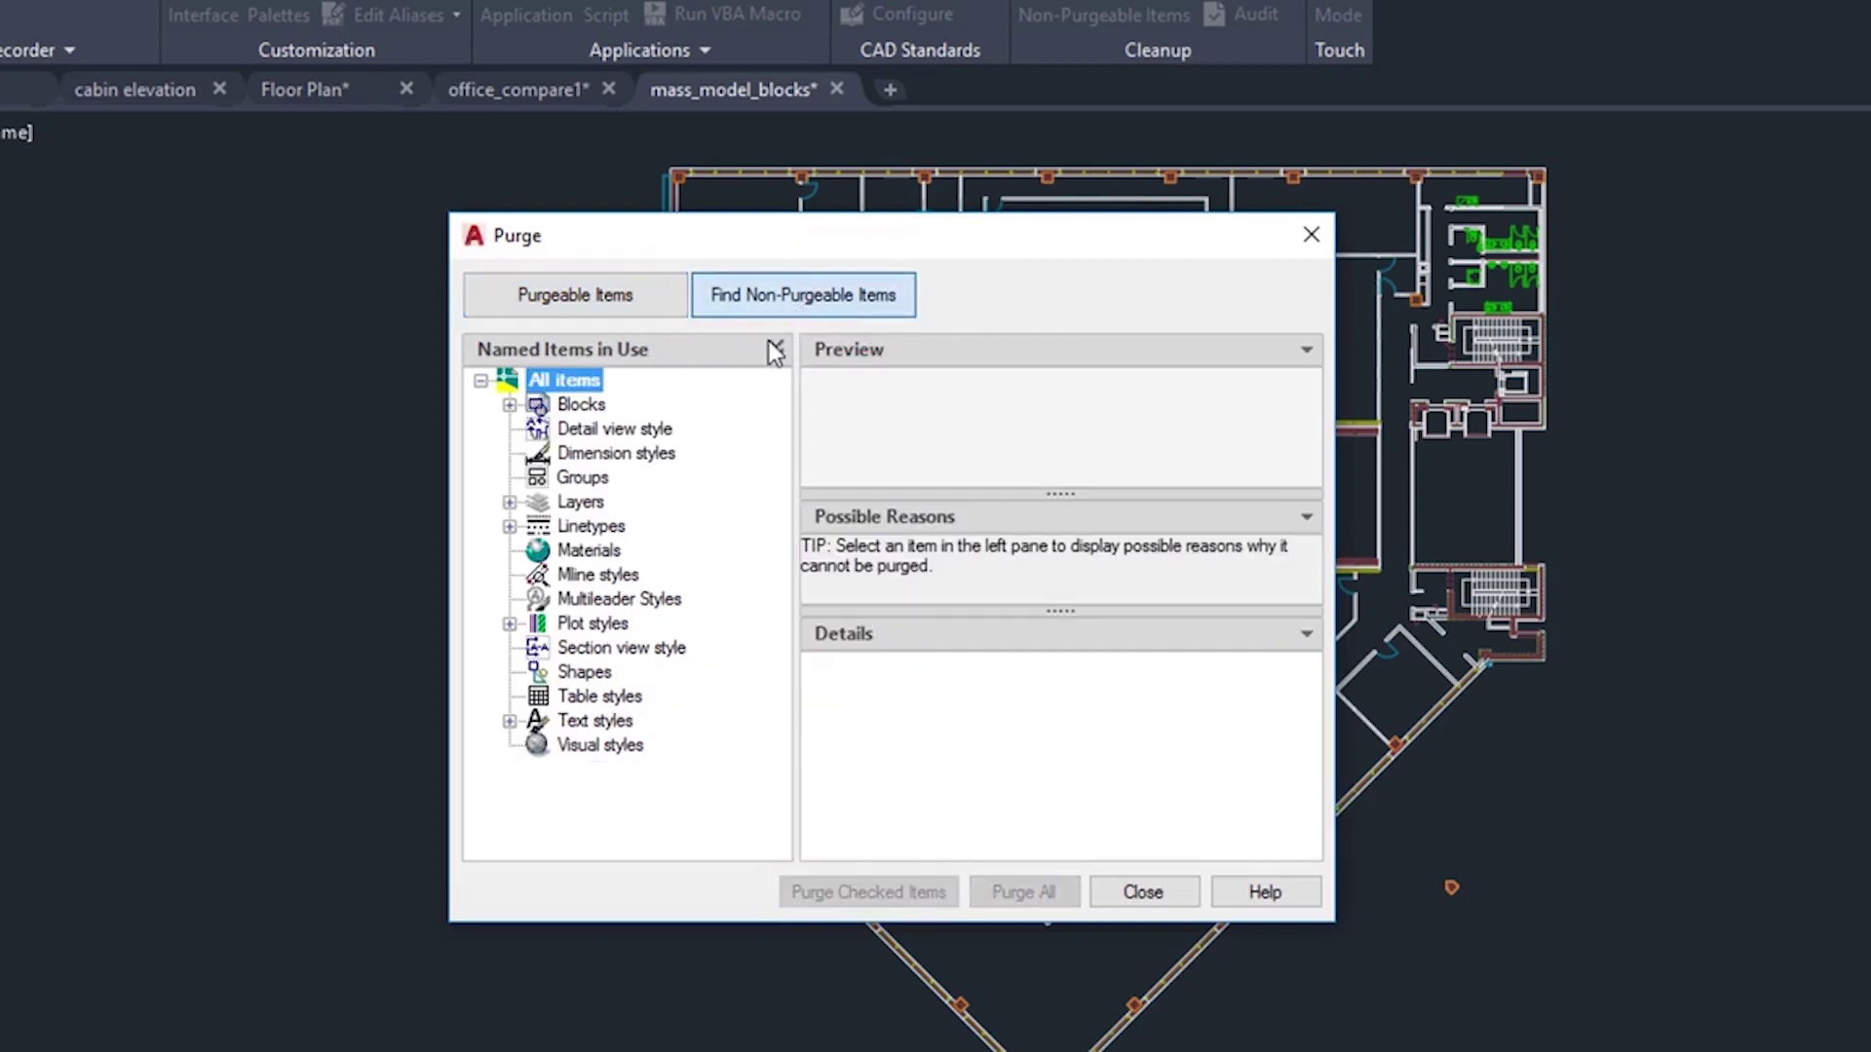
click(509, 502)
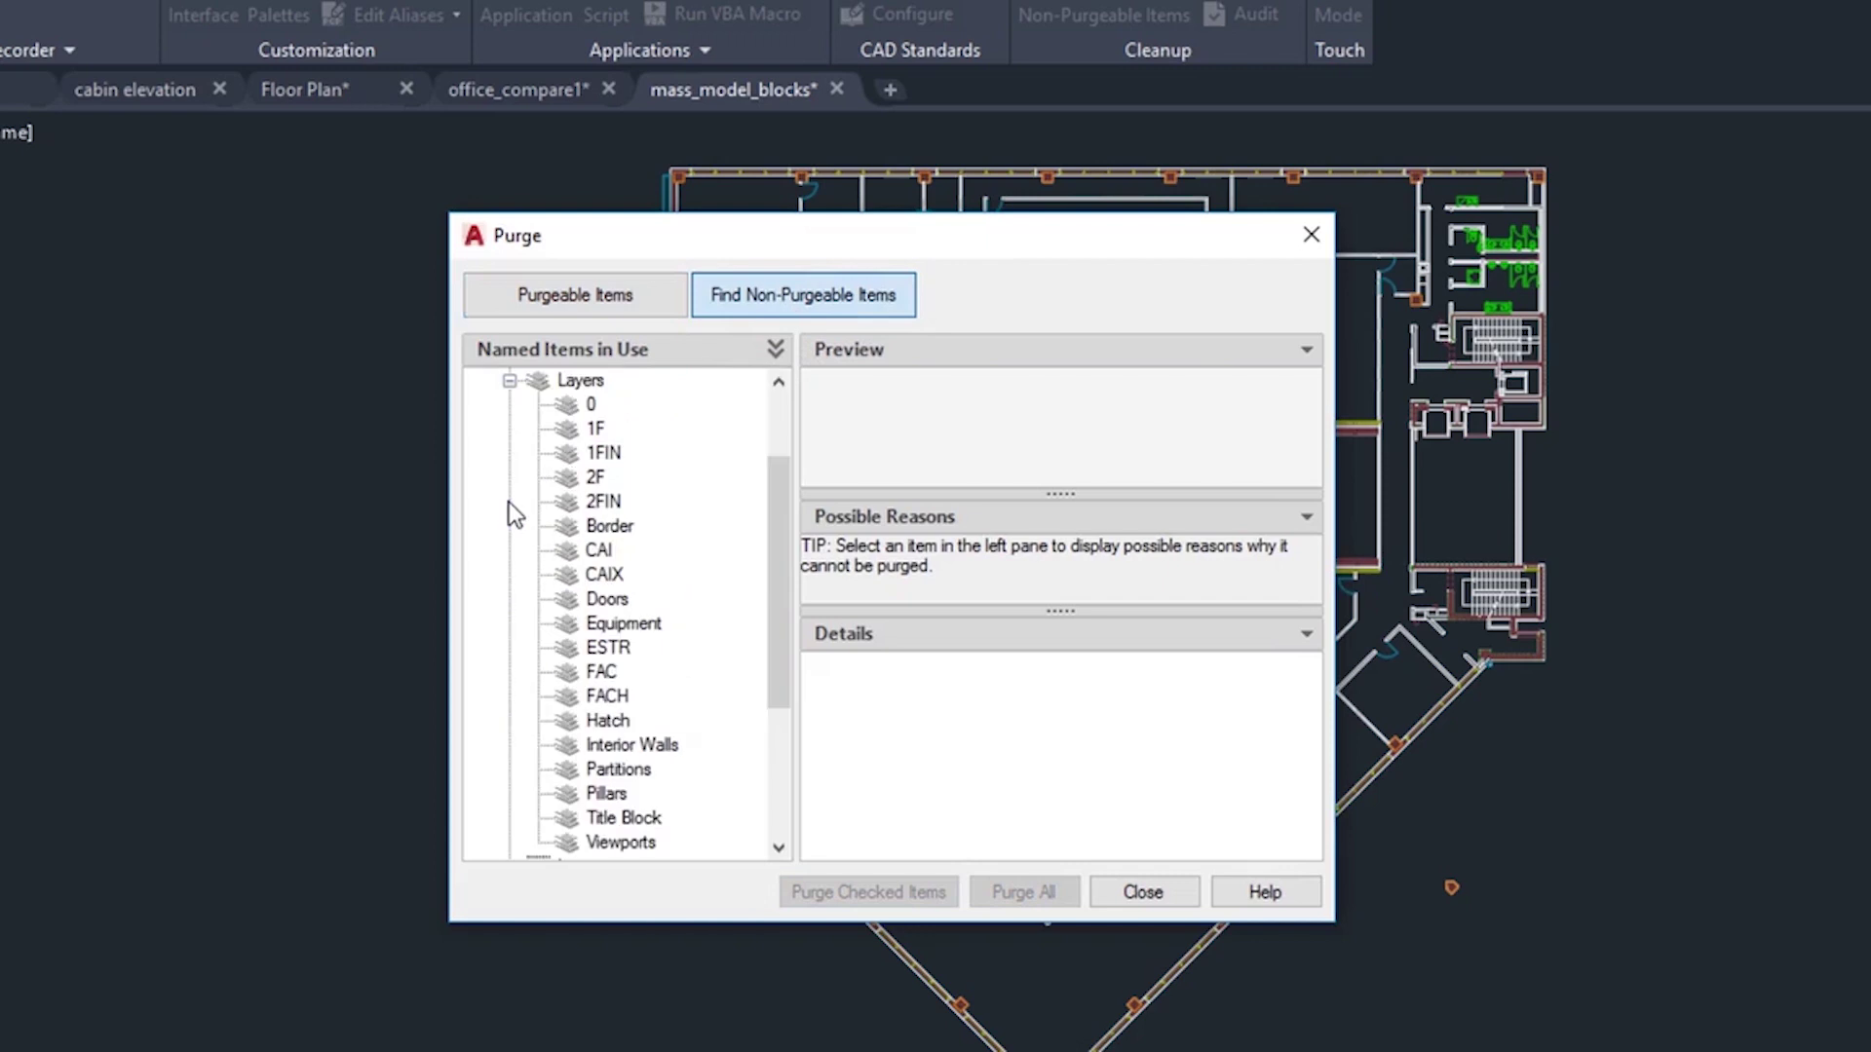
click(610, 598)
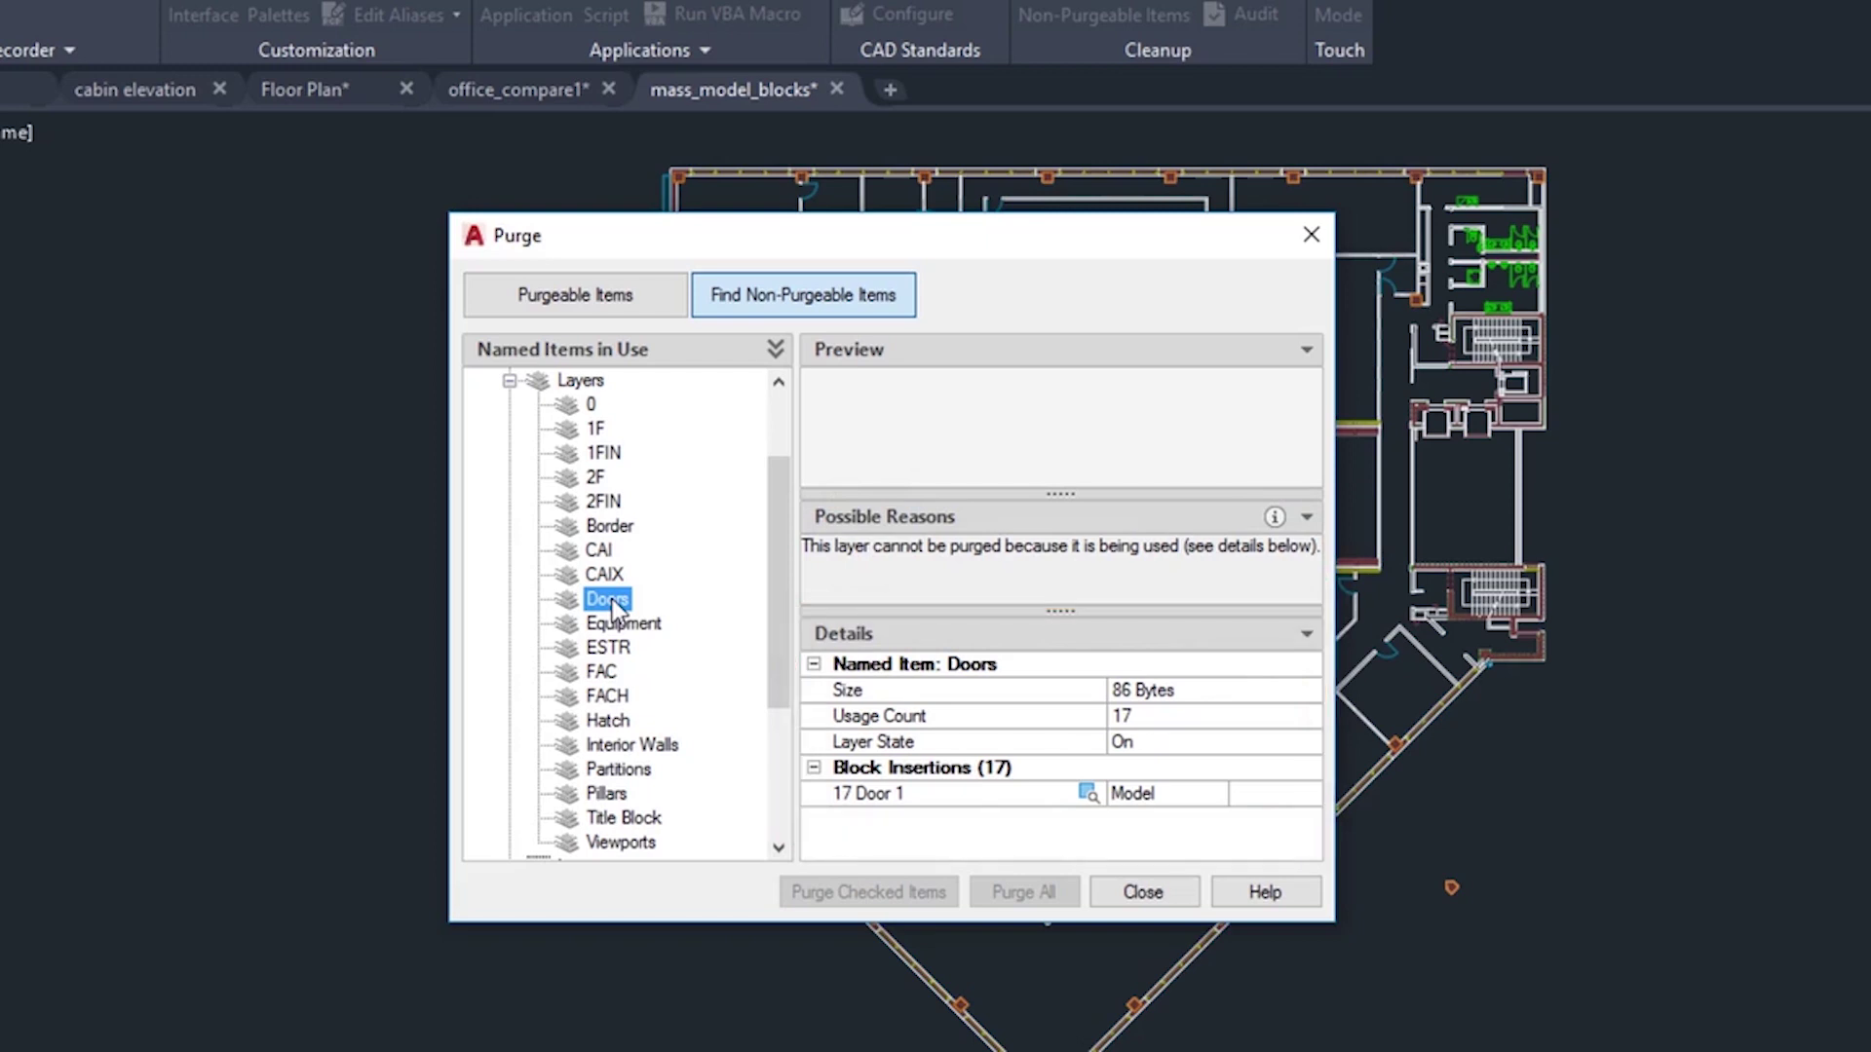
click(1097, 791)
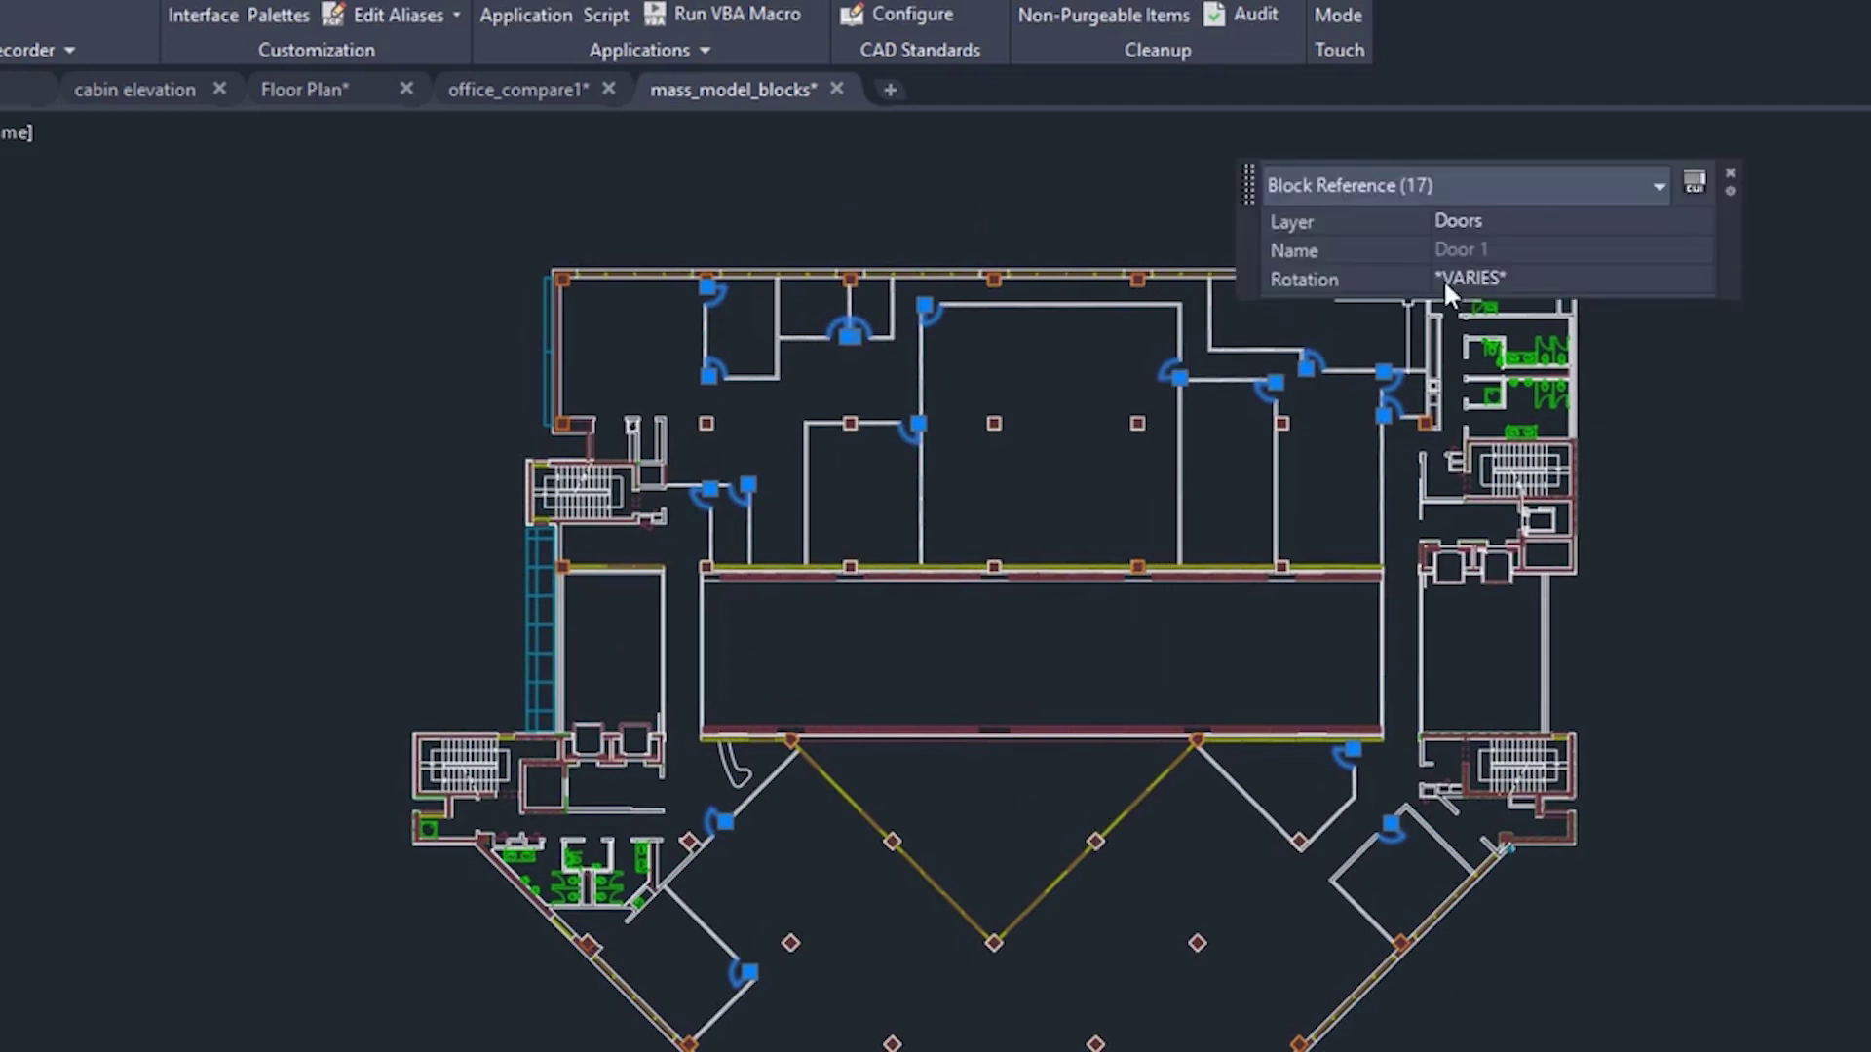
Move the selected Door 1 blocks to the Interior Doors layer and clear the selection.
click(1598, 222)
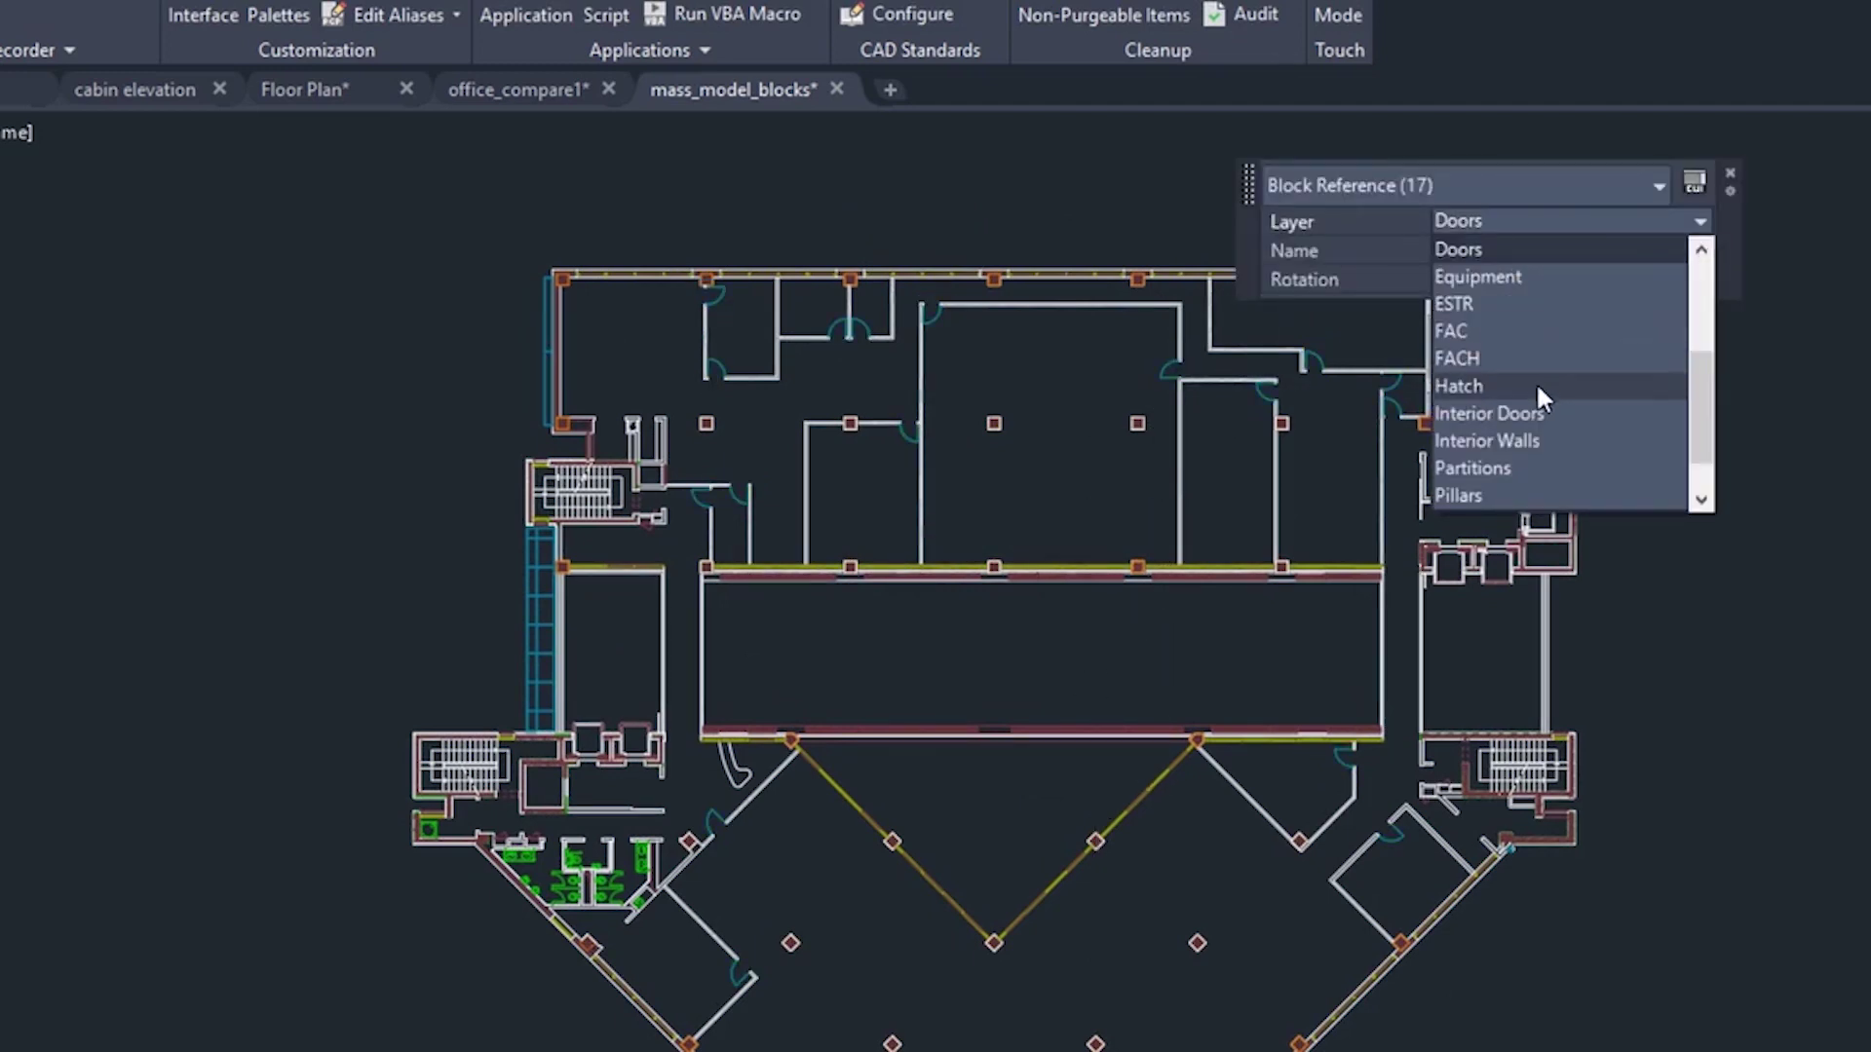
click(1535, 414)
key(Escape)
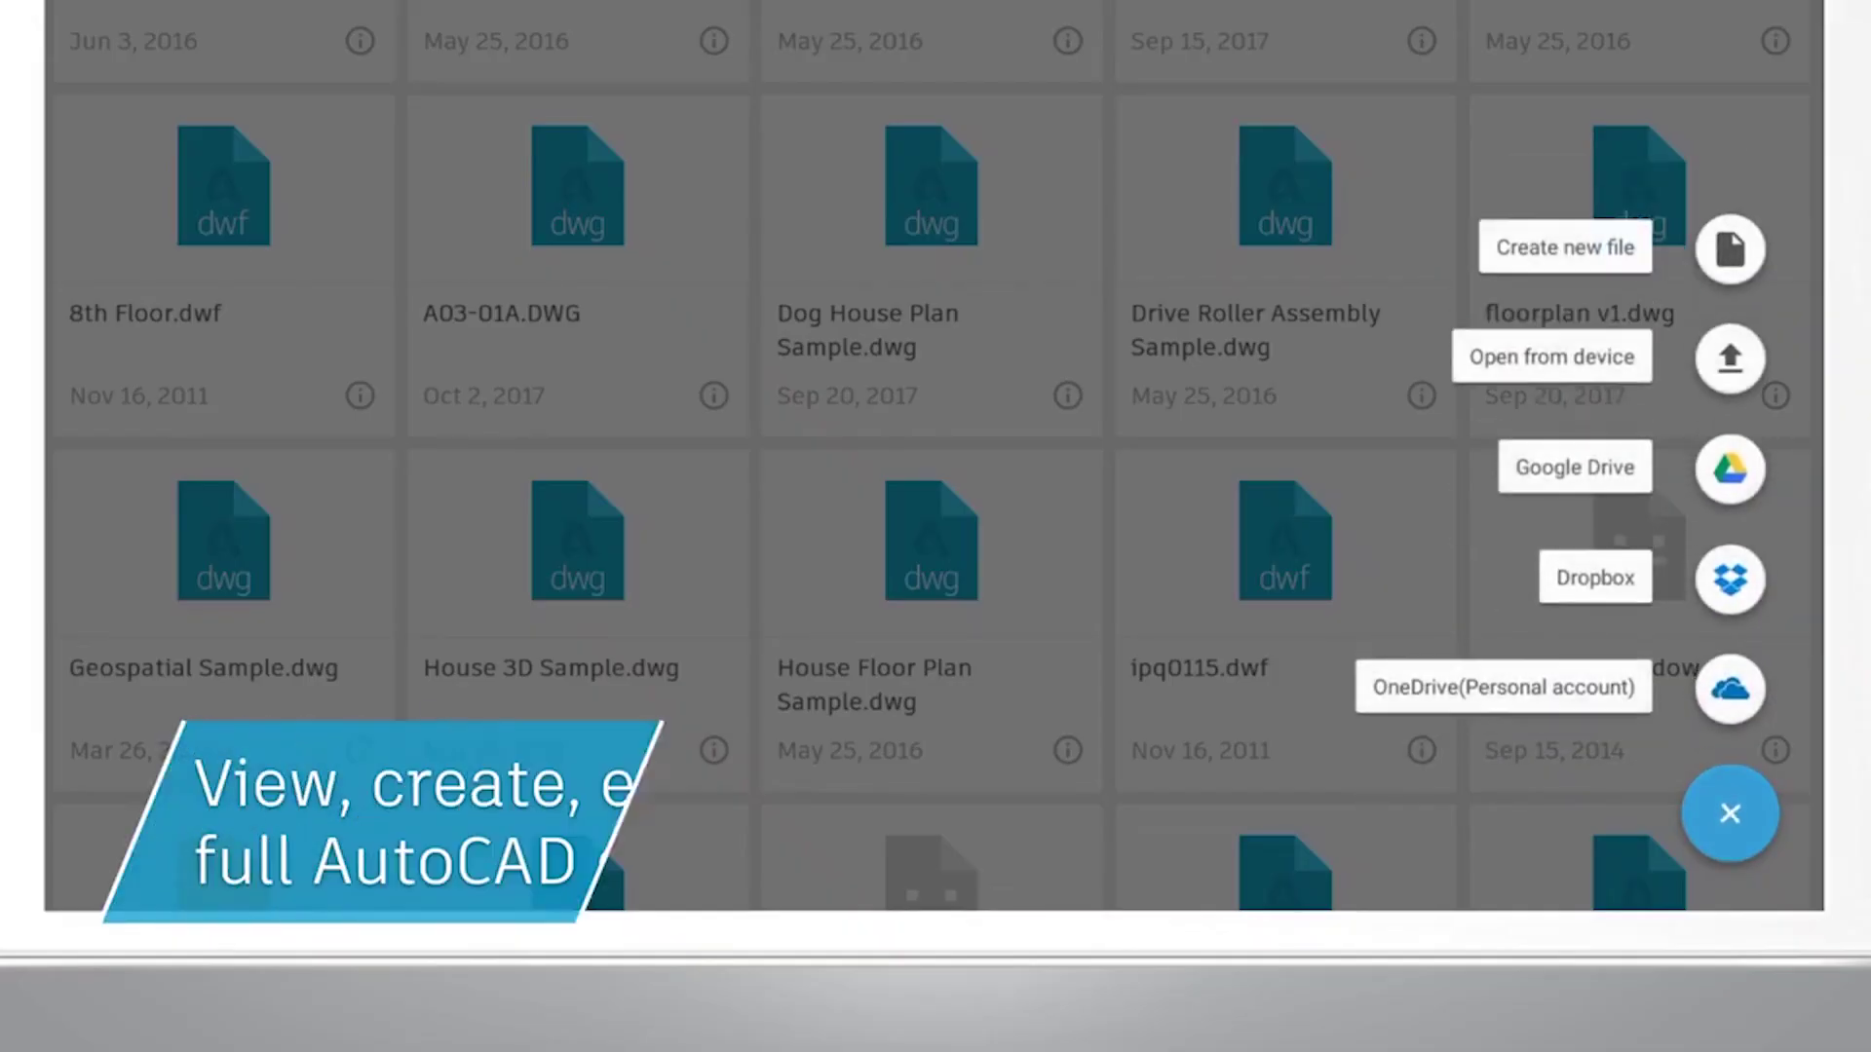
Create a new drawing file named "Living Room" in the AutoCAD mobile app.
click(1729, 249)
text(Living Roo)
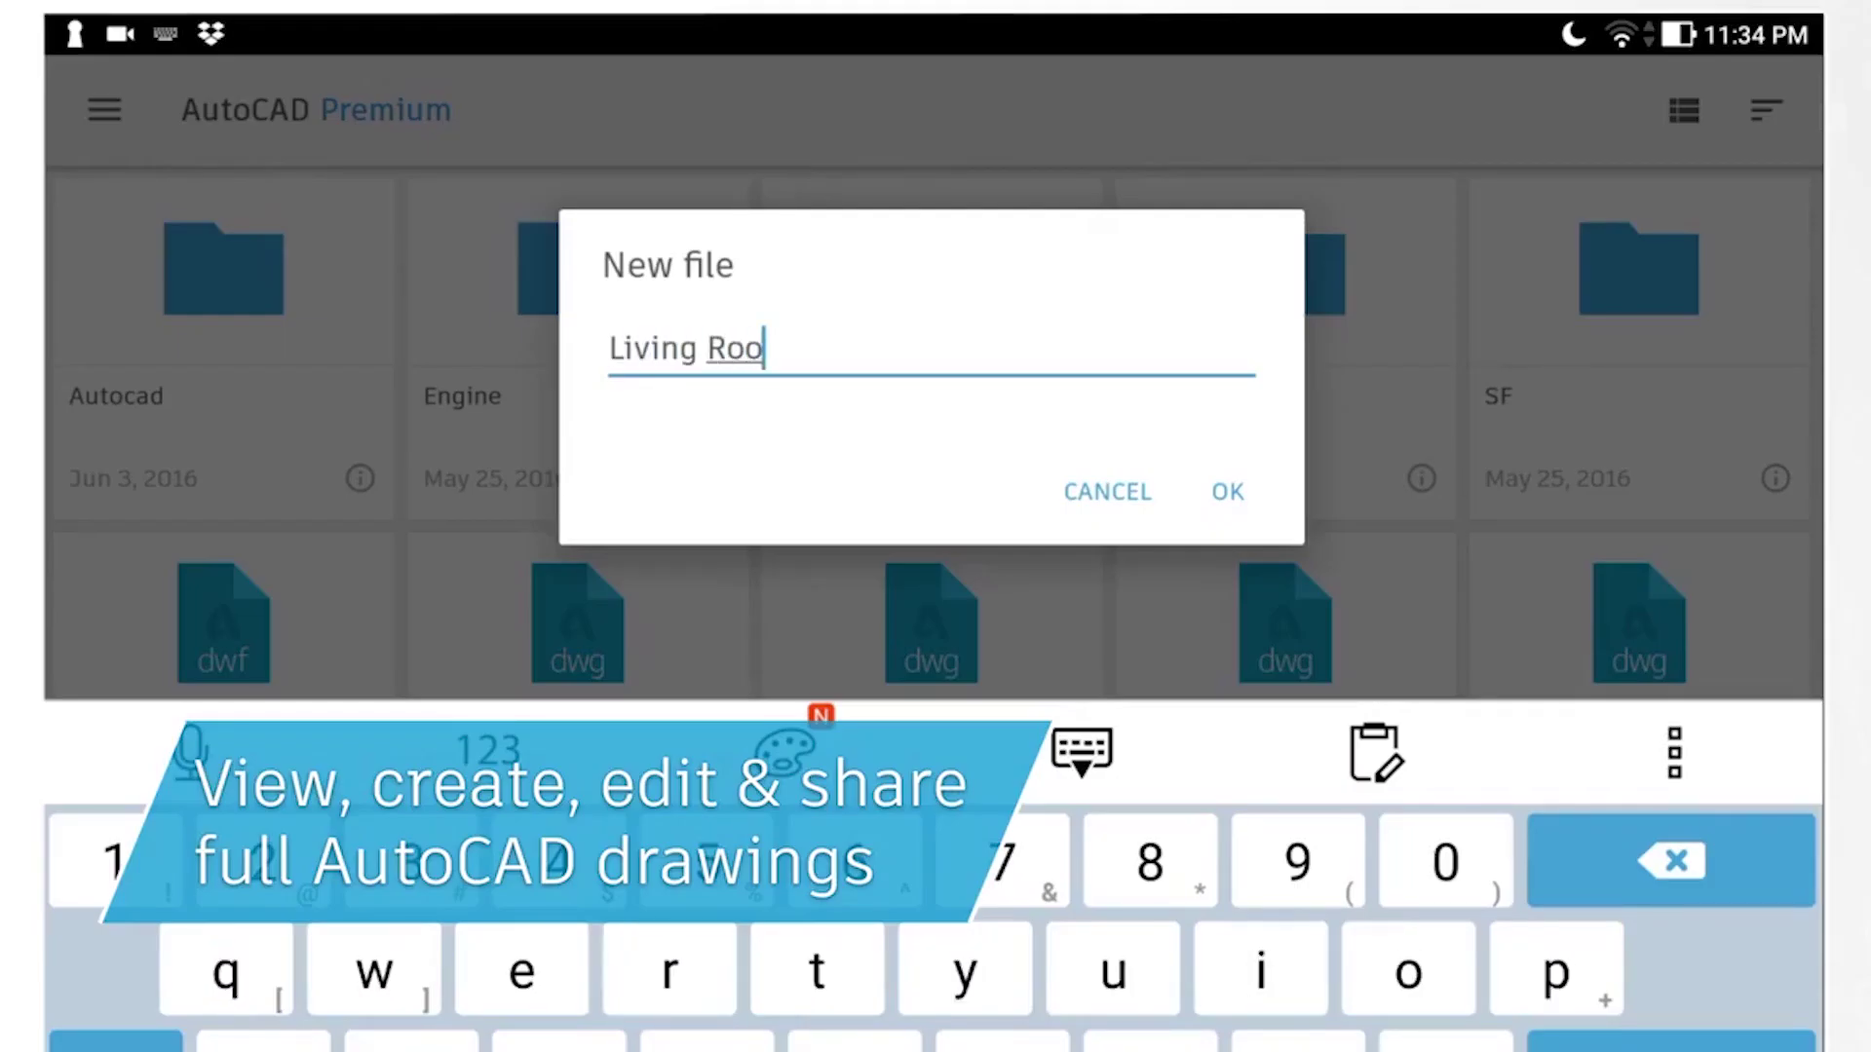
text(m)
key(Return)
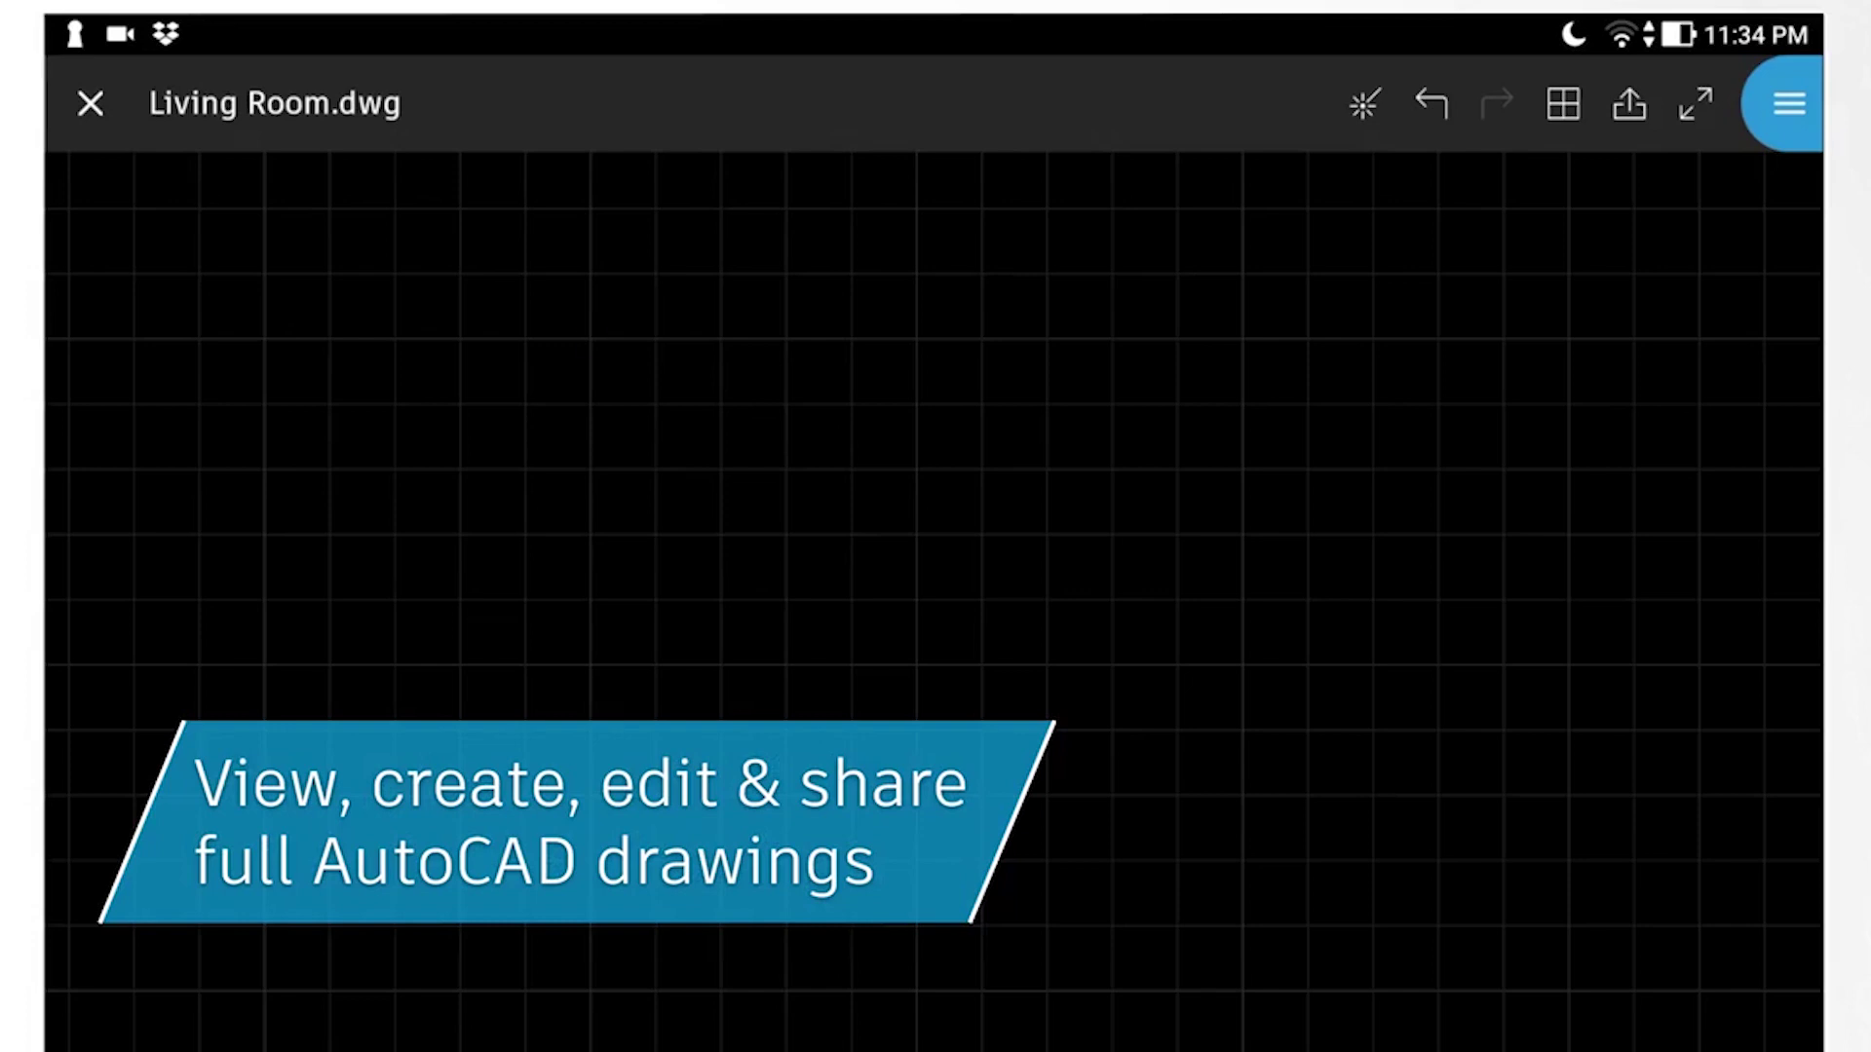
In AEC Bldg Plan Sample.dwg, draw a red rectangle in the room beside the stairs and label it "Closet".
mouse_move(594, 339)
mouse_down()
mouse_move(1242, 339)
mouse_move(1242, 666)
mouse_move(590, 665)
mouse_move(591, 339)
mouse_up()
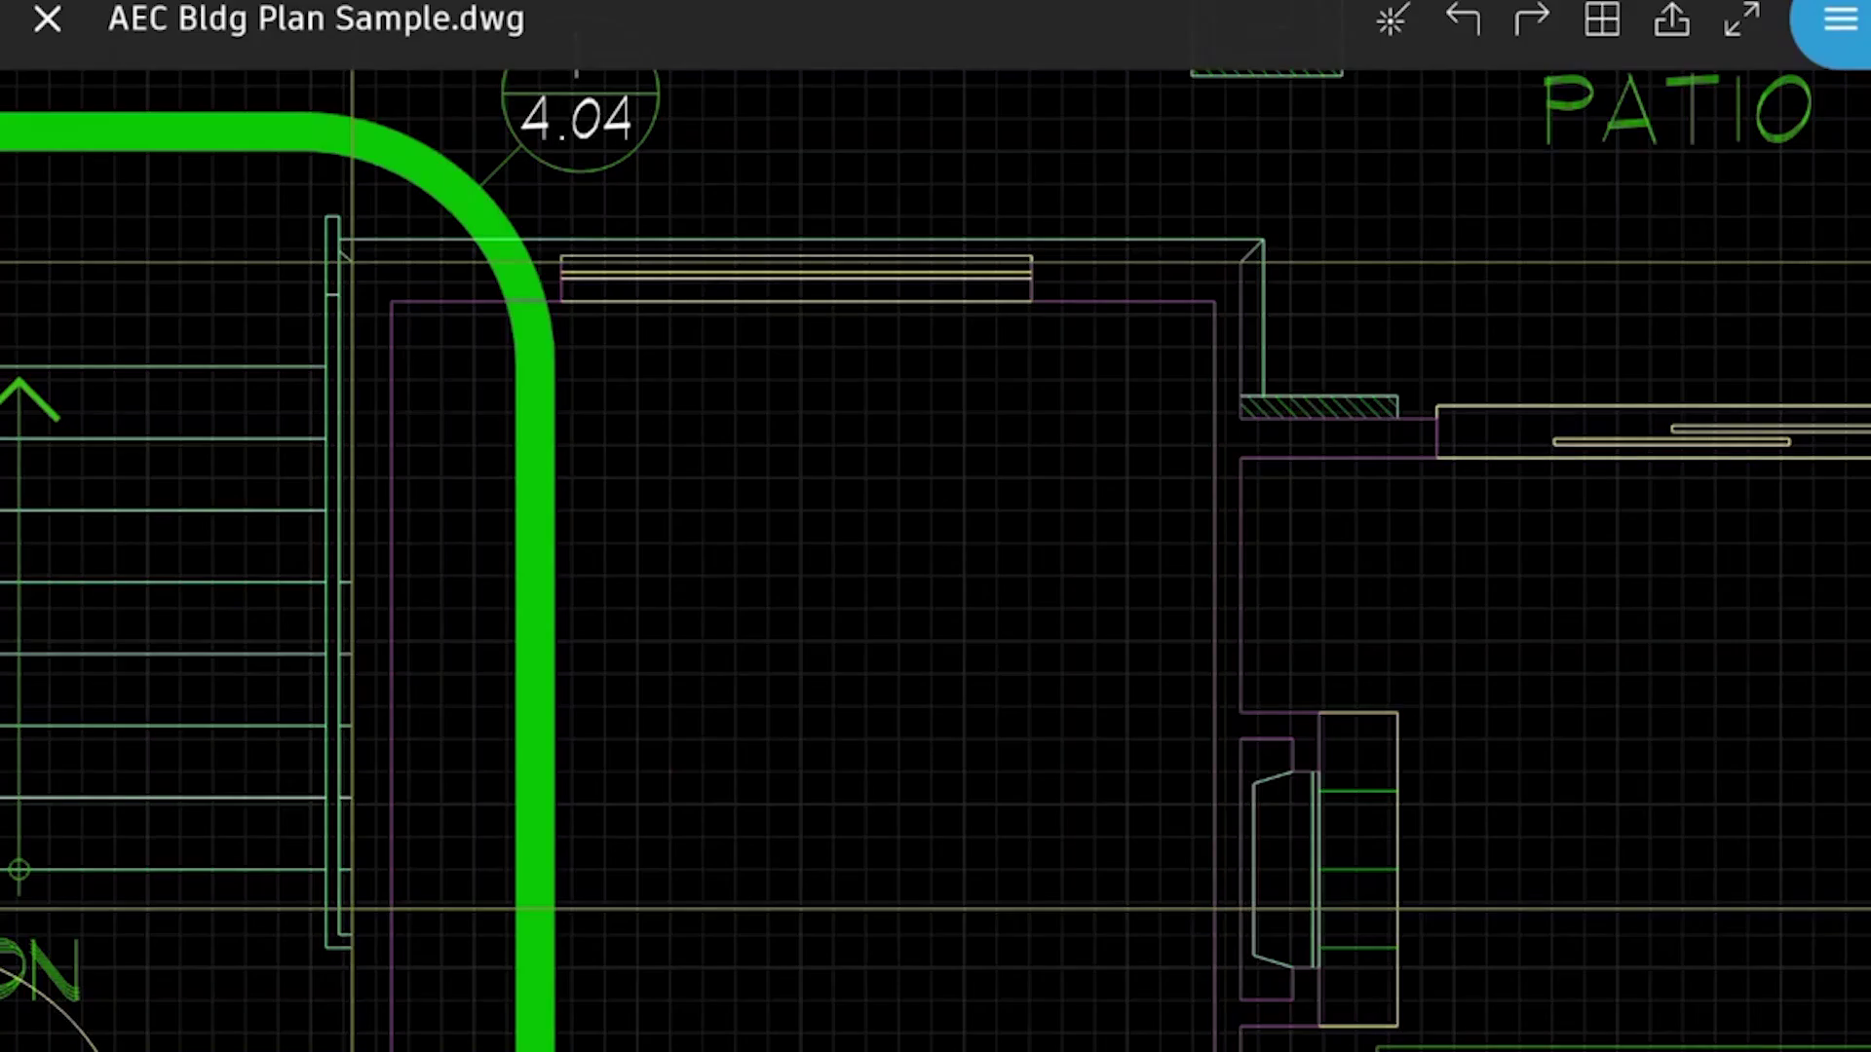
mouse_move(639, 380)
mouse_down()
mouse_move(669, 447)
mouse_move(960, 751)
mouse_move(963, 804)
mouse_up()
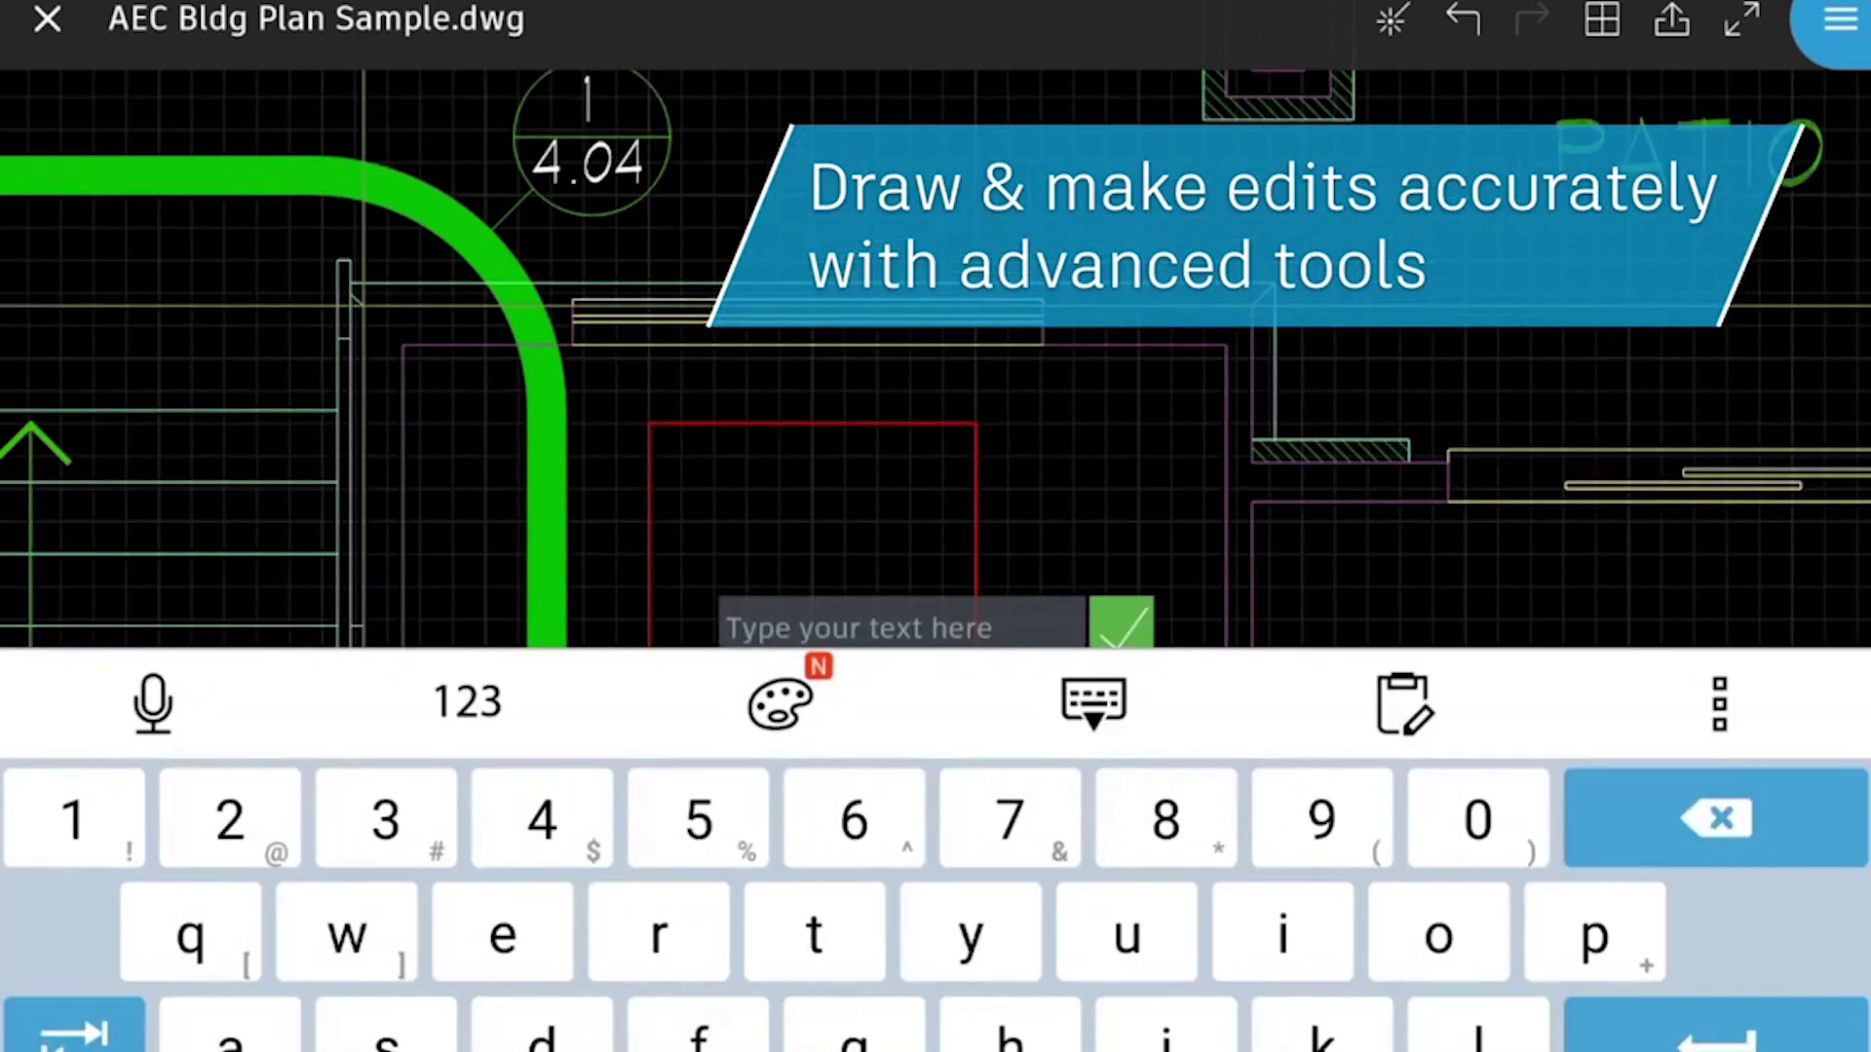
text(Cleset)
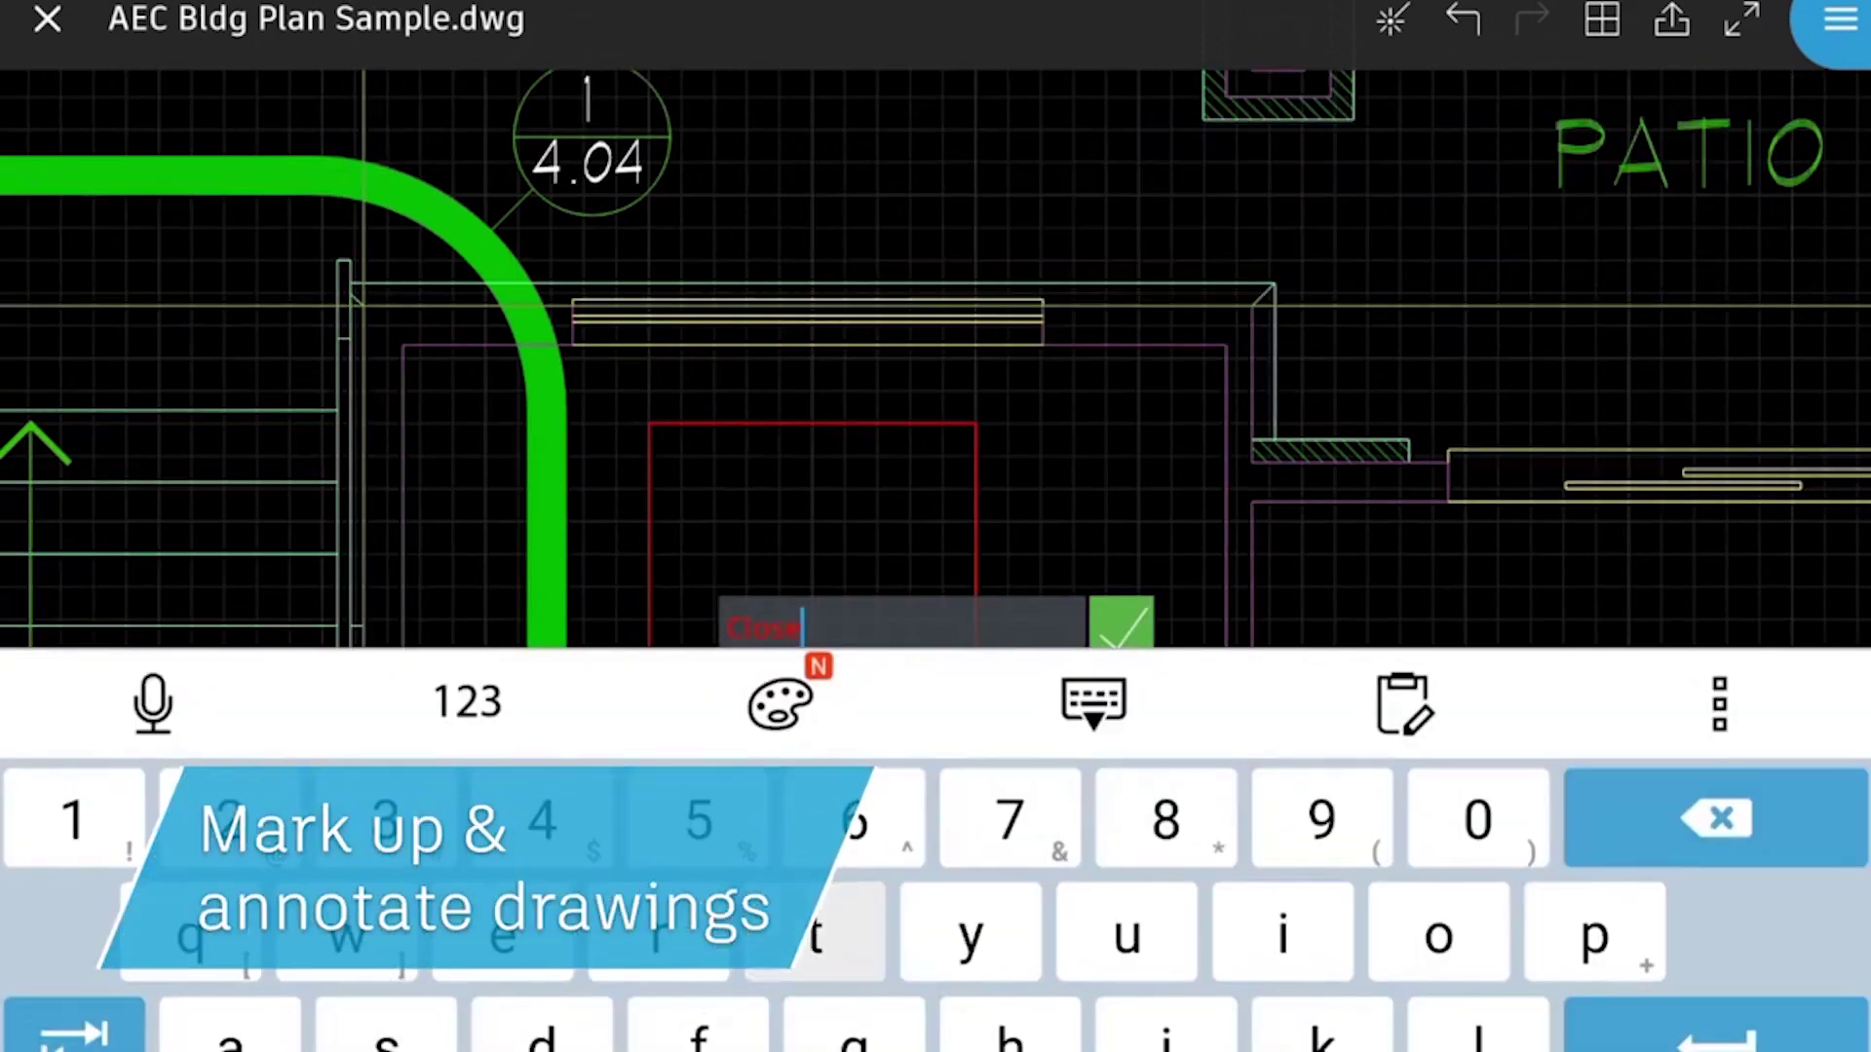
key(Return)
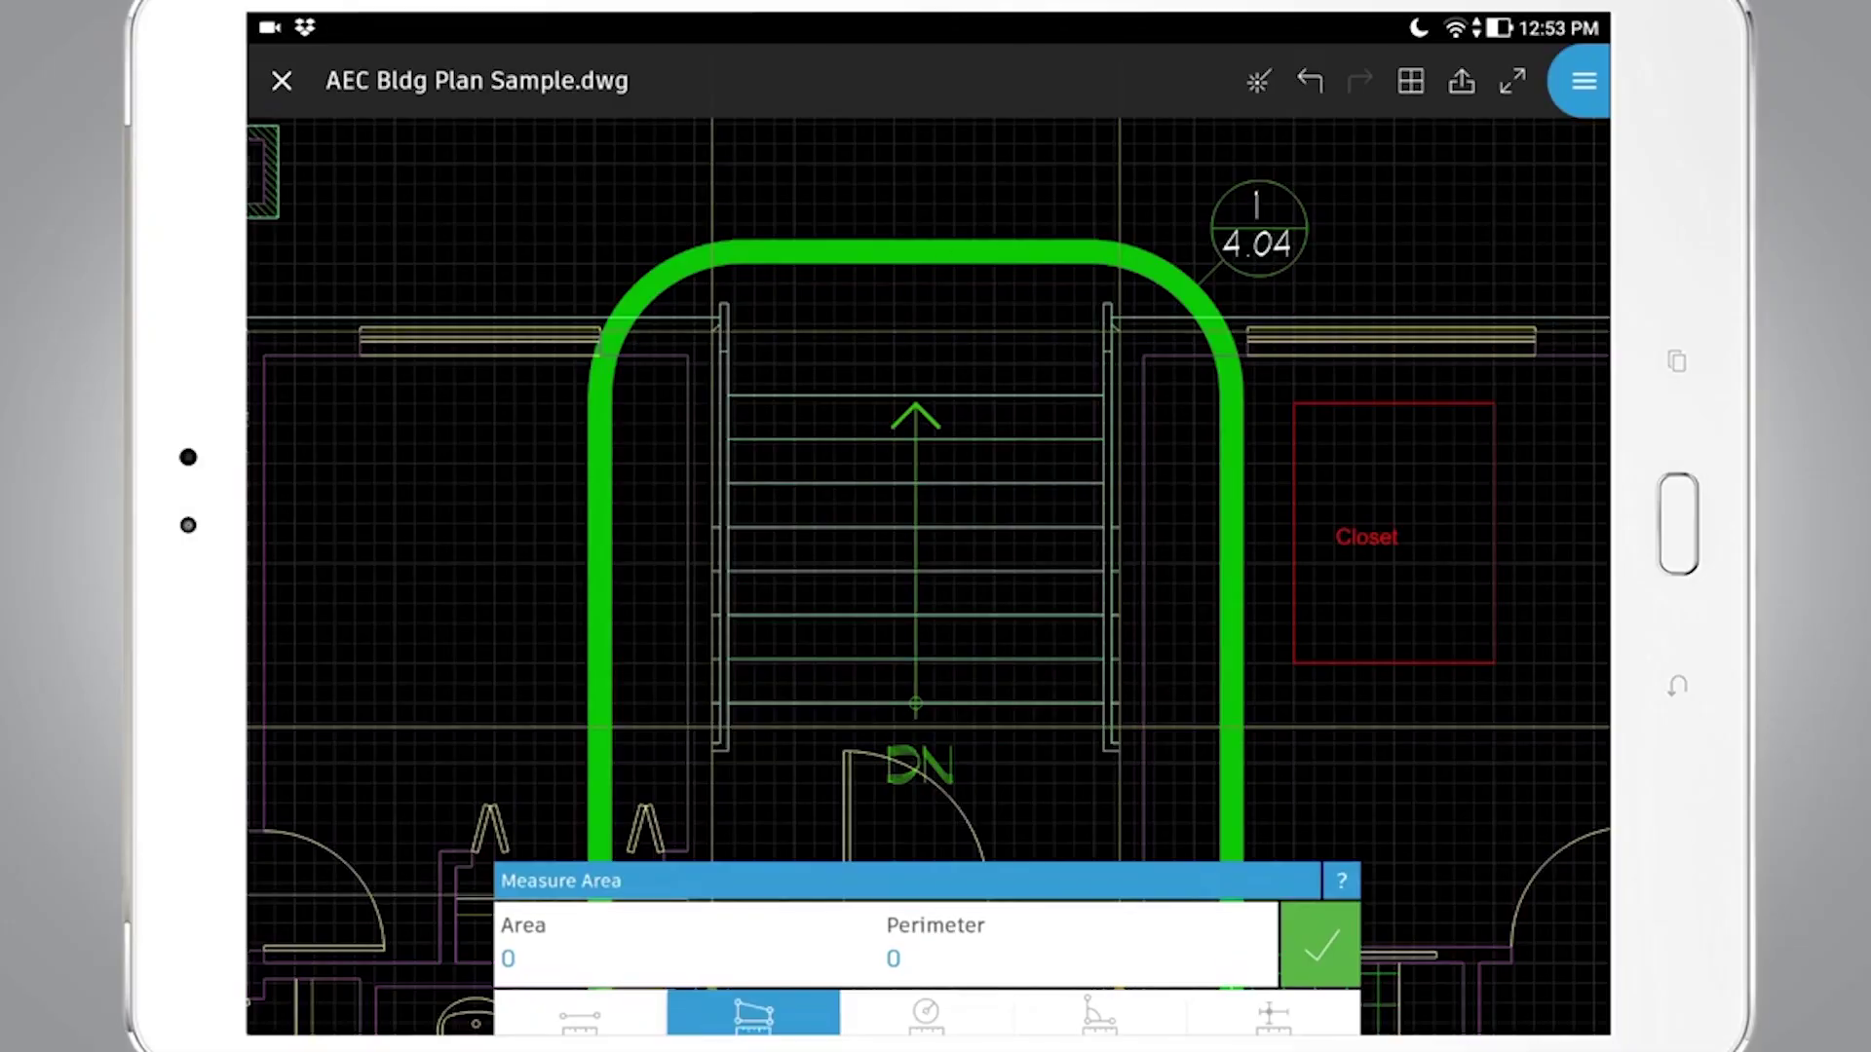
Measure the area of the stairwell by picking its four corners.
click(727, 304)
click(727, 701)
click(1103, 702)
click(1103, 304)
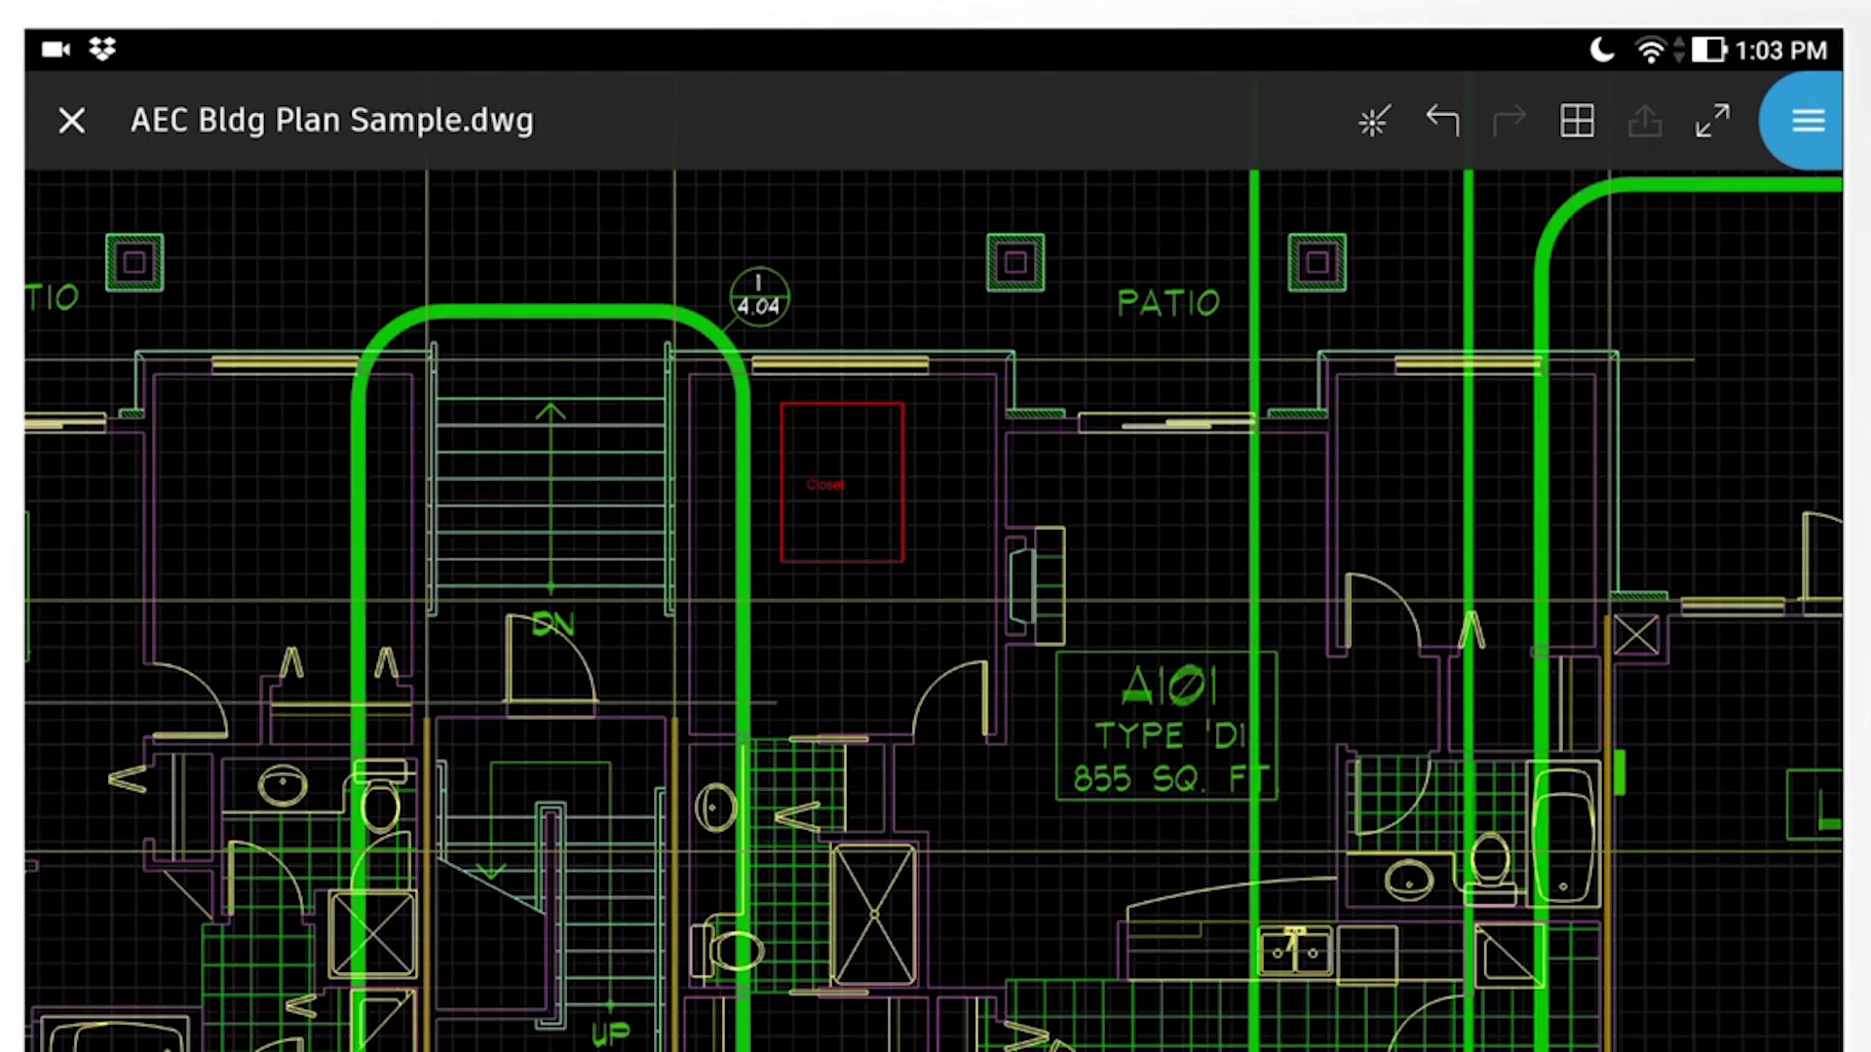
Add a person as Reviewer of the drawing with the message "Take a look at this file." and make the file available offline.
click(1807, 120)
click(1683, 193)
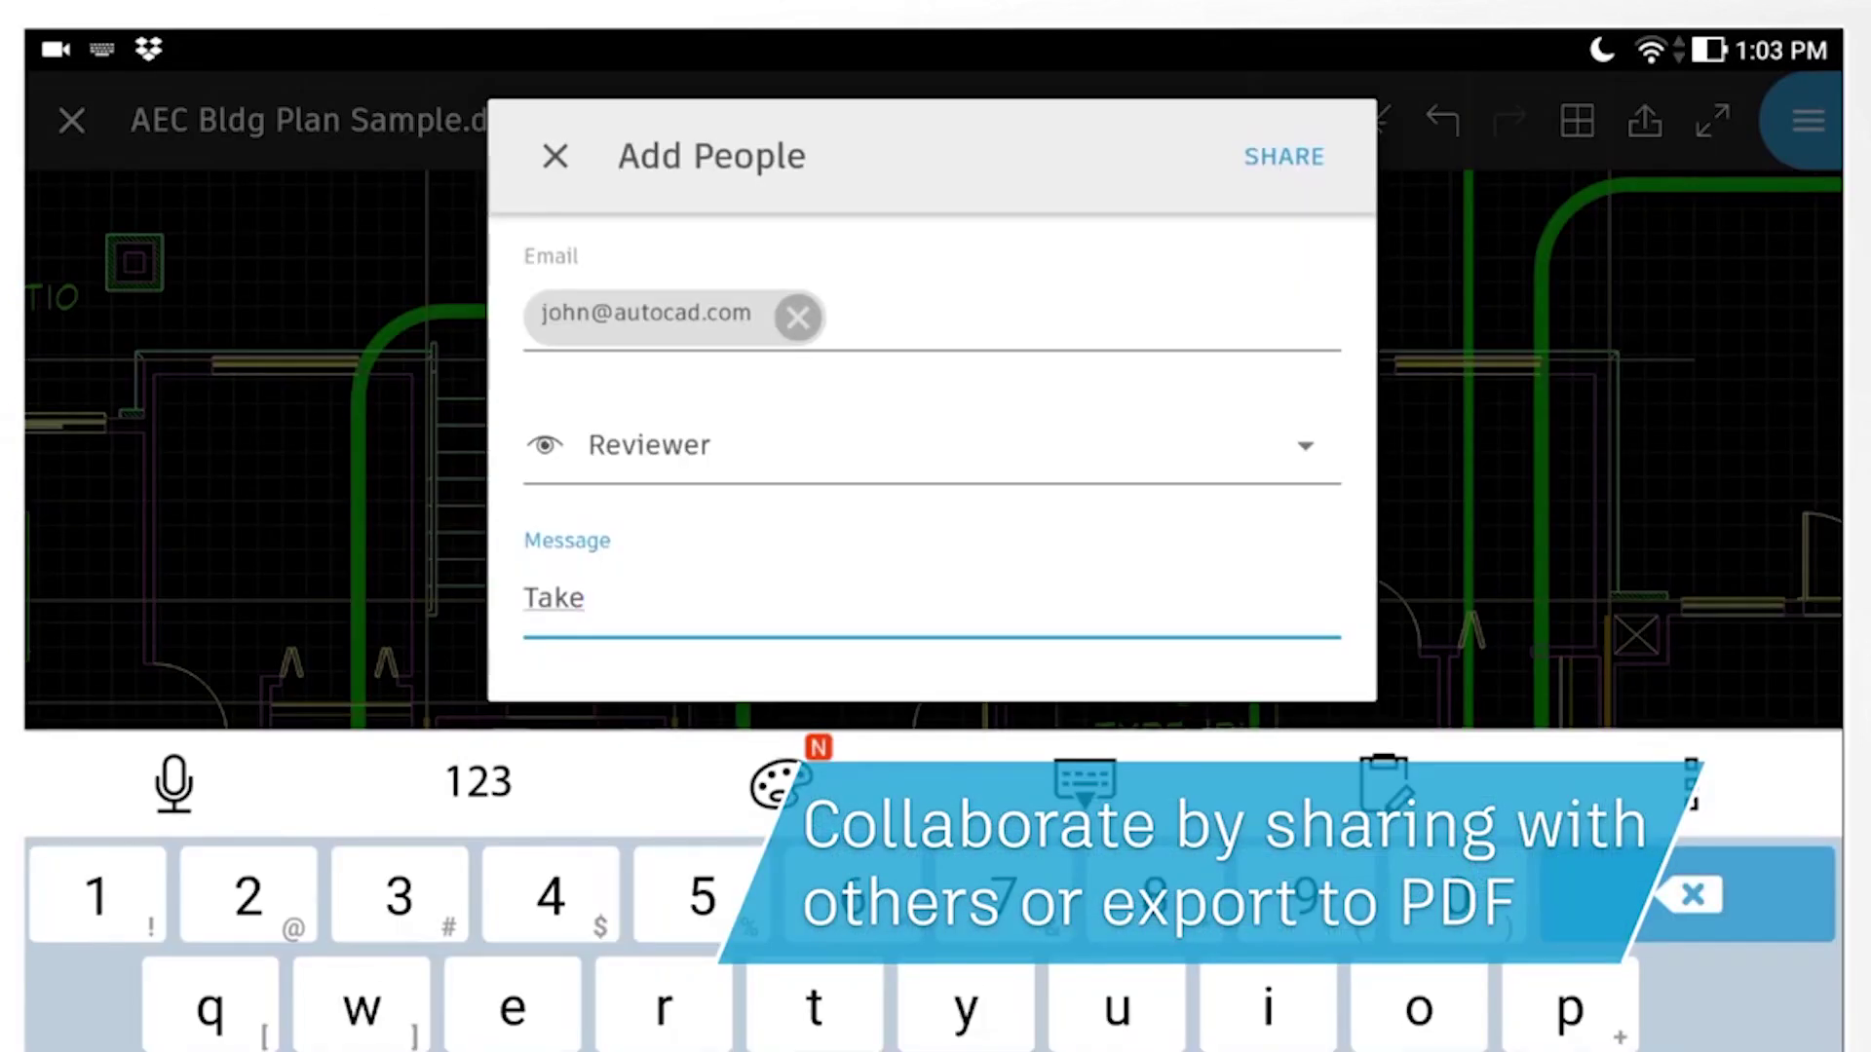
text(a look at this file.)
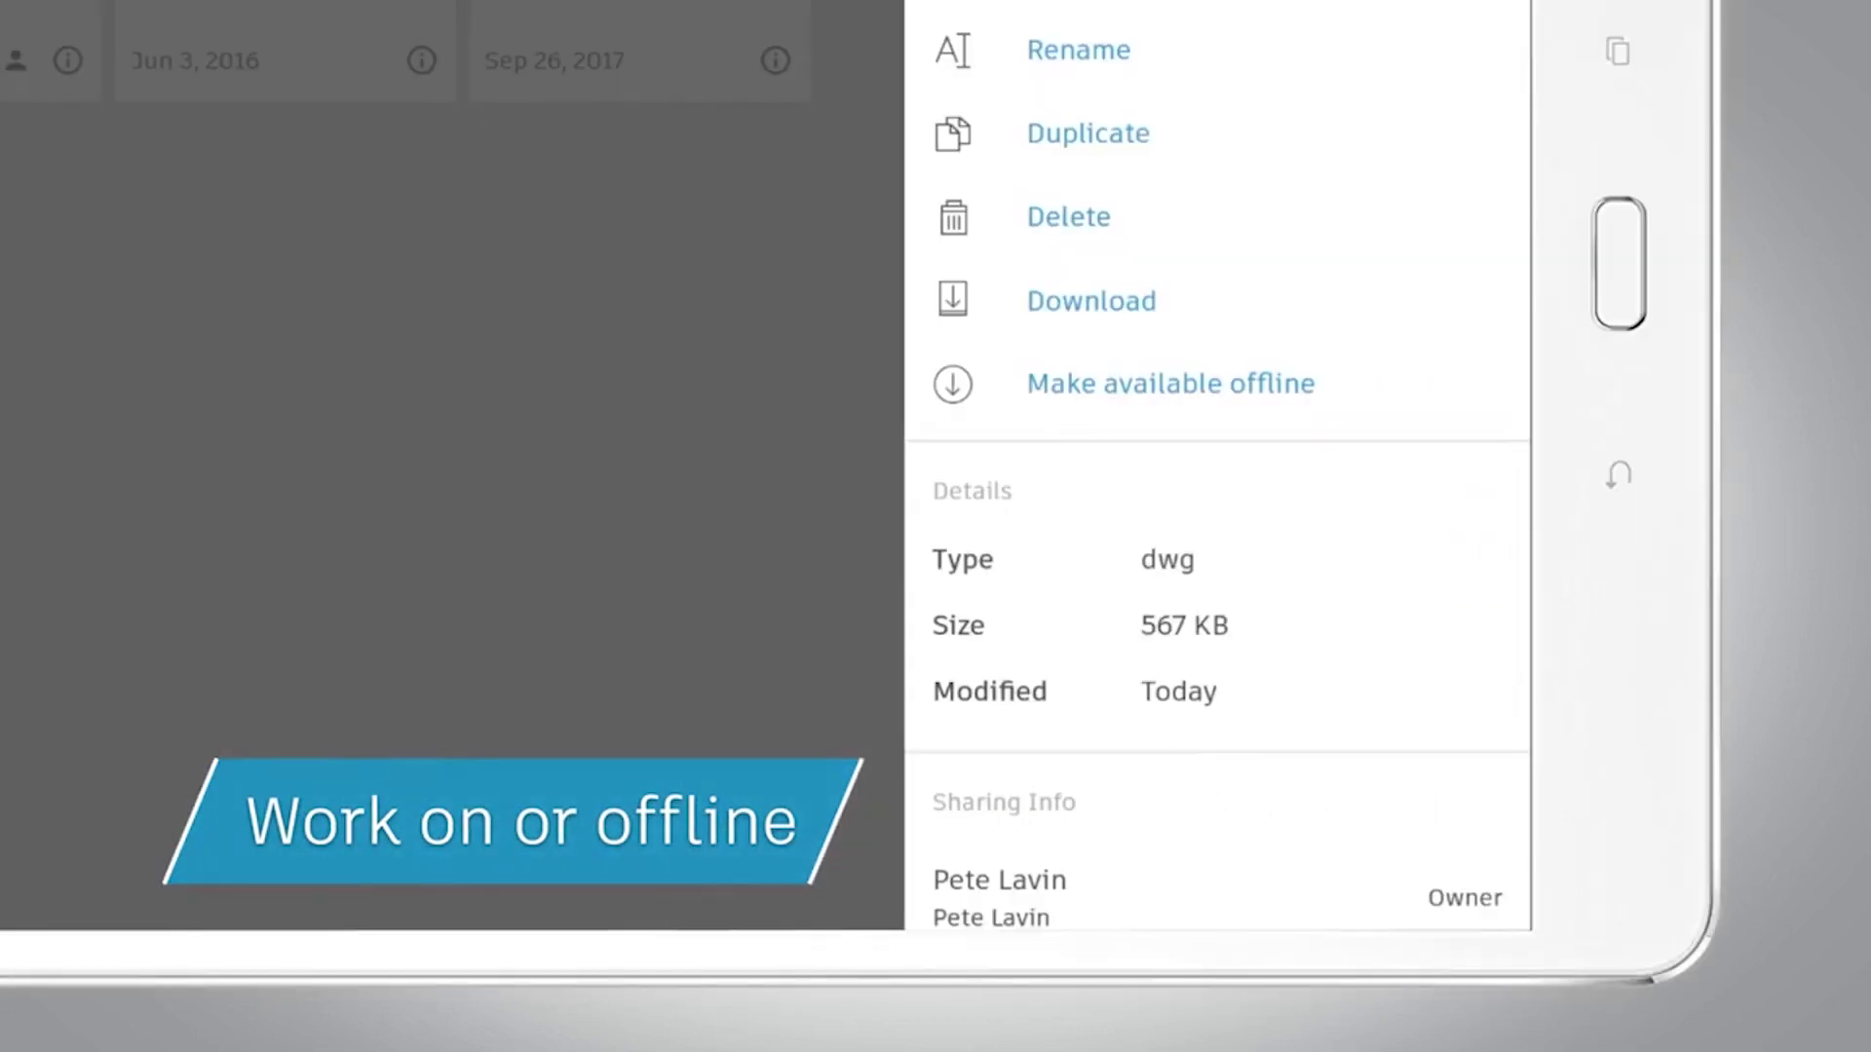
click(1169, 383)
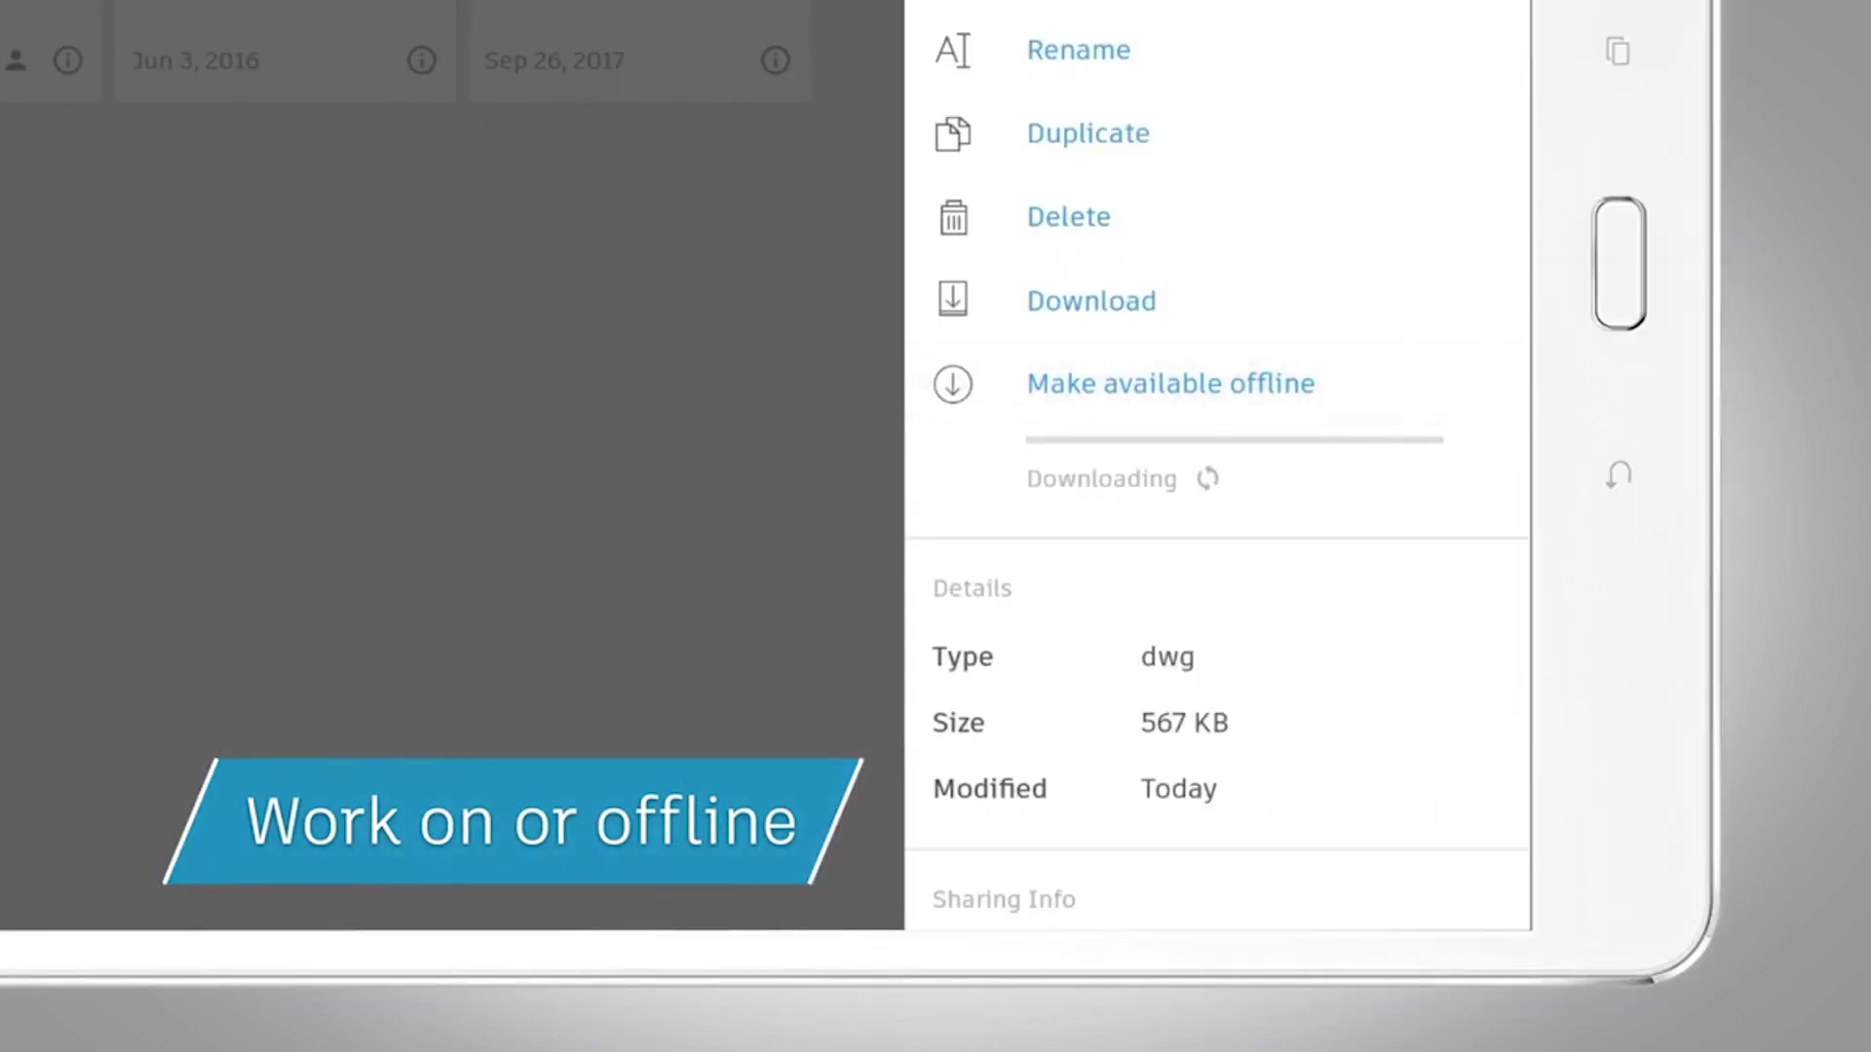